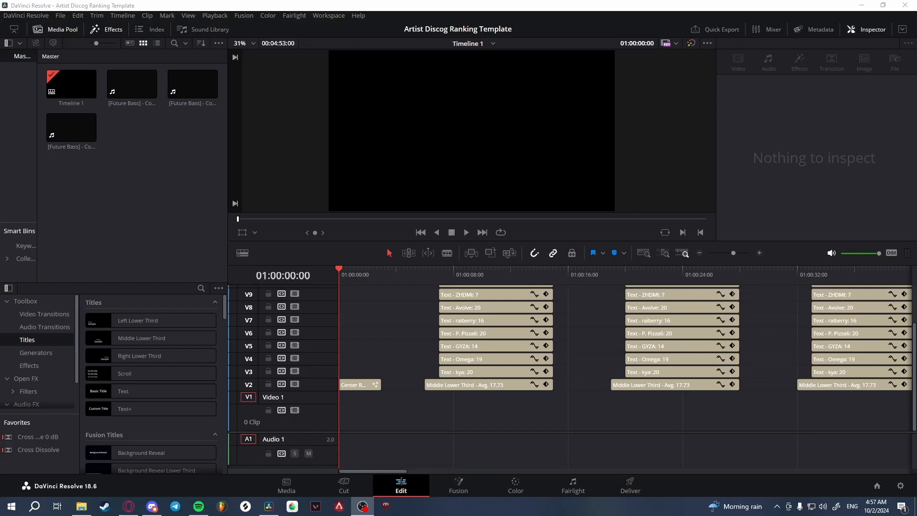
{"action": "left_click", "coordinate": [148, 244]}
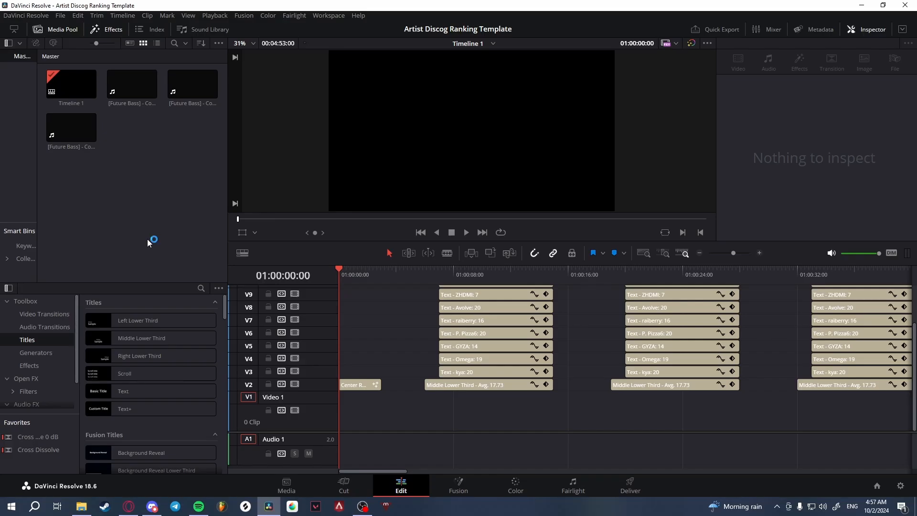
{"action": "left_click", "coordinate": [286, 484]}
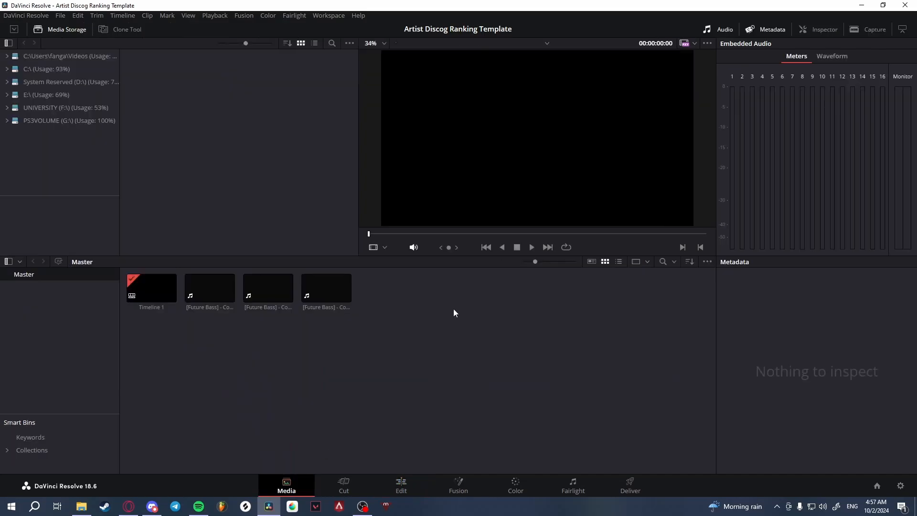
{"action": "left_click", "coordinate": [401, 484]}
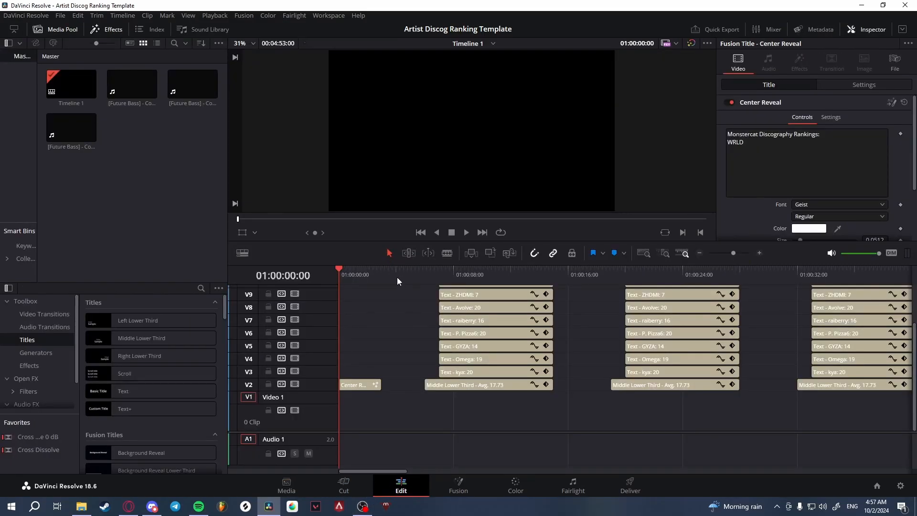
Change the artist line of the opening Center Reveal title to "Conro" and save the project.
{"action": "left_click", "coordinate": [357, 273]}
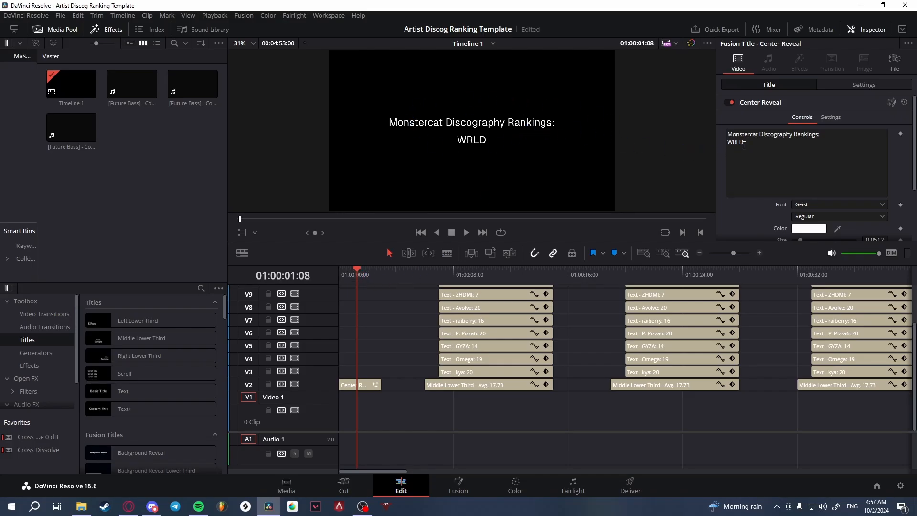
{"action": "left_click_drag", "start_coordinate": [744, 144], "coordinate": [712, 143]}
{"action": "type", "text": "Conro"}
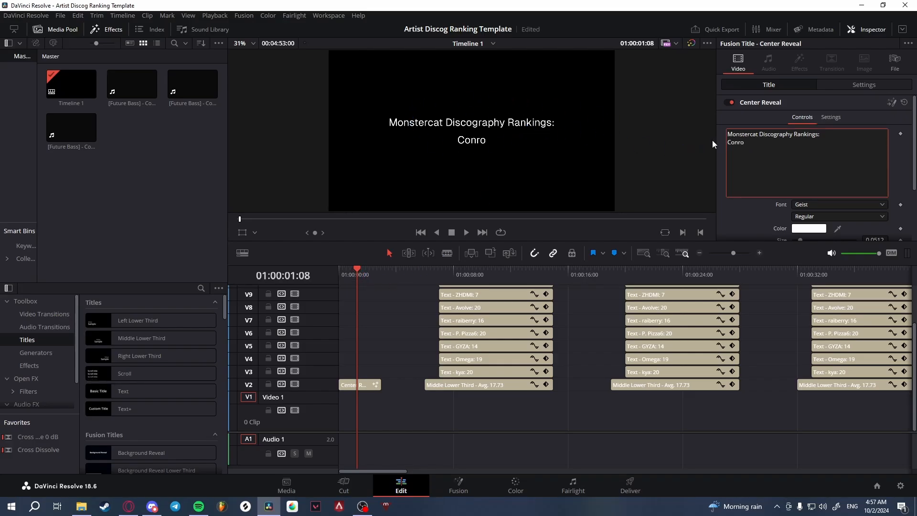
{"action": "key", "text": "ctrl+s"}
{"action": "left_click", "coordinate": [438, 414]}
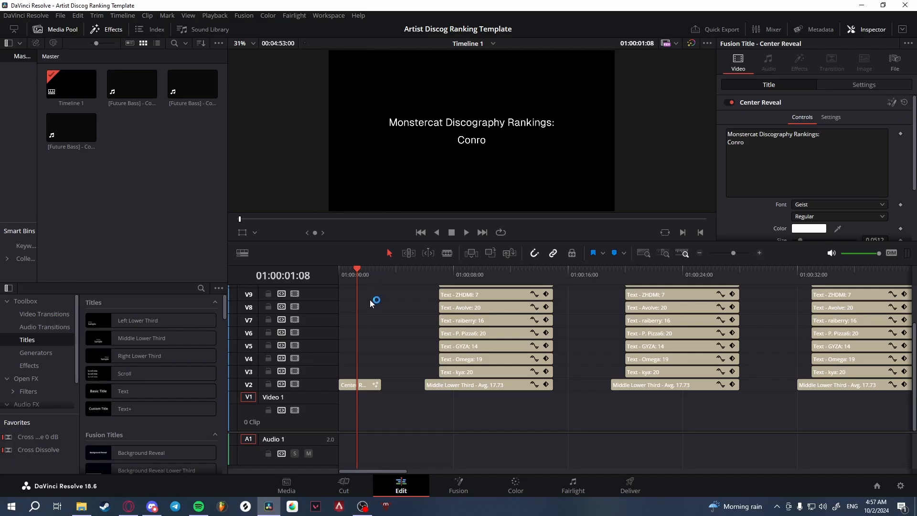
Examine the opening title's Center Reveal preset, its font choices and text formatting, and where the title ends.
{"action": "left_click", "coordinate": [354, 387]}
{"action": "scroll", "coordinate": [140, 406], "scroll_direction": "down", "scroll_amount": 4}
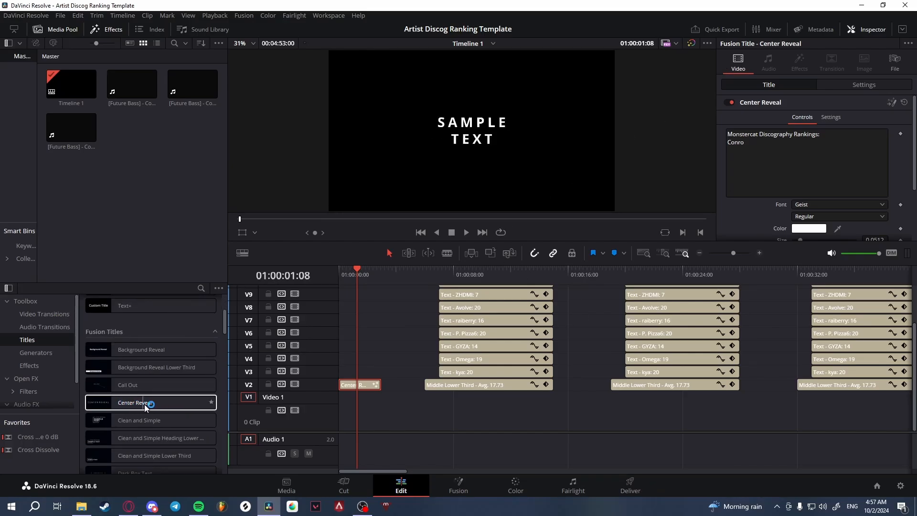
{"action": "scroll", "coordinate": [843, 225], "scroll_direction": "down", "scroll_amount": 3}
{"action": "left_click", "coordinate": [812, 145]}
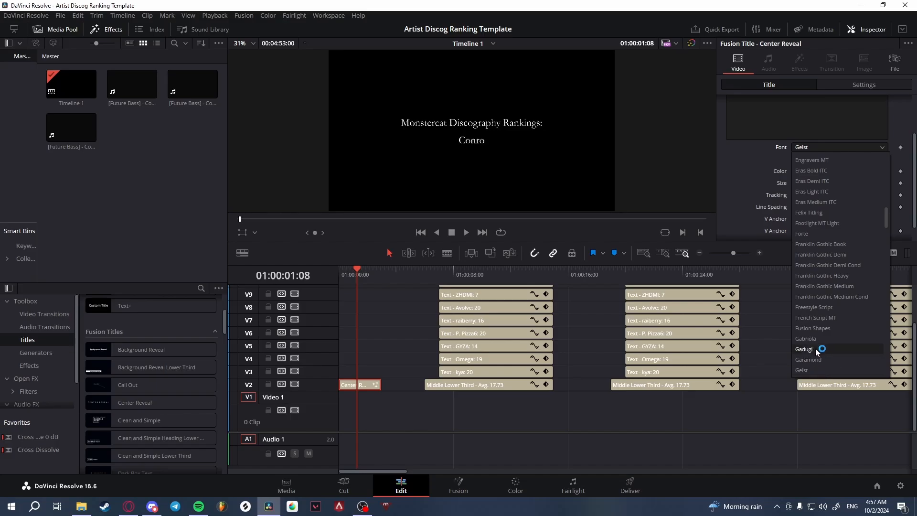
{"action": "scroll", "coordinate": [816, 341], "scroll_direction": "down", "scroll_amount": 3}
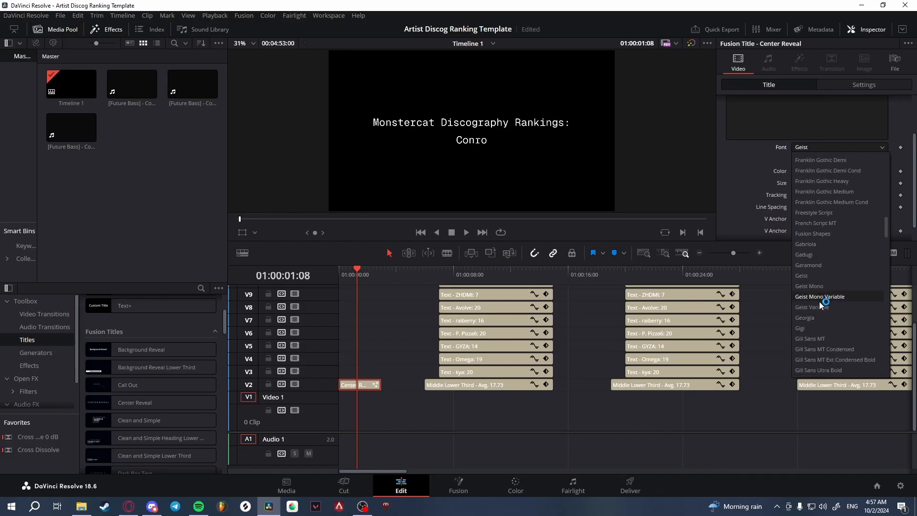
{"action": "scroll", "coordinate": [830, 302], "scroll_direction": "down", "scroll_amount": 3}
{"action": "left_click", "coordinate": [736, 190]}
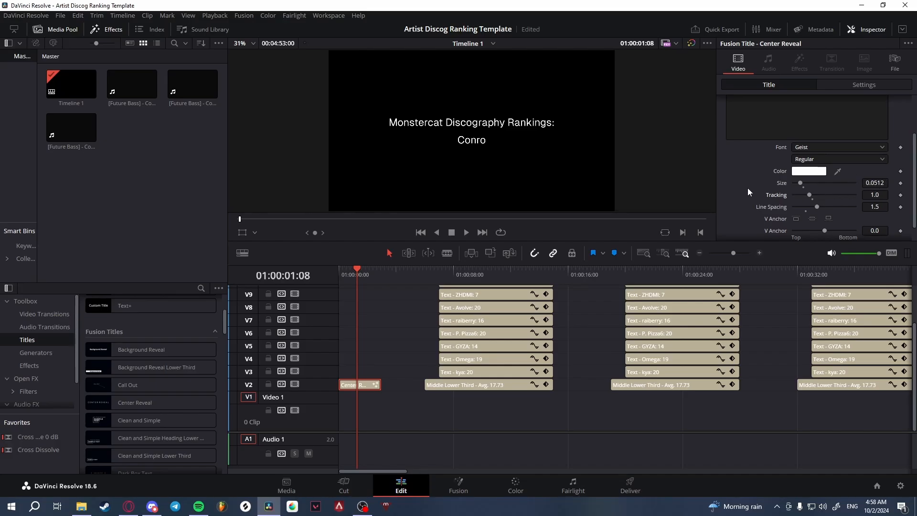
{"action": "scroll", "coordinate": [746, 188], "scroll_direction": "down", "scroll_amount": 1}
{"action": "scroll", "coordinate": [744, 187], "scroll_direction": "up", "scroll_amount": 4}
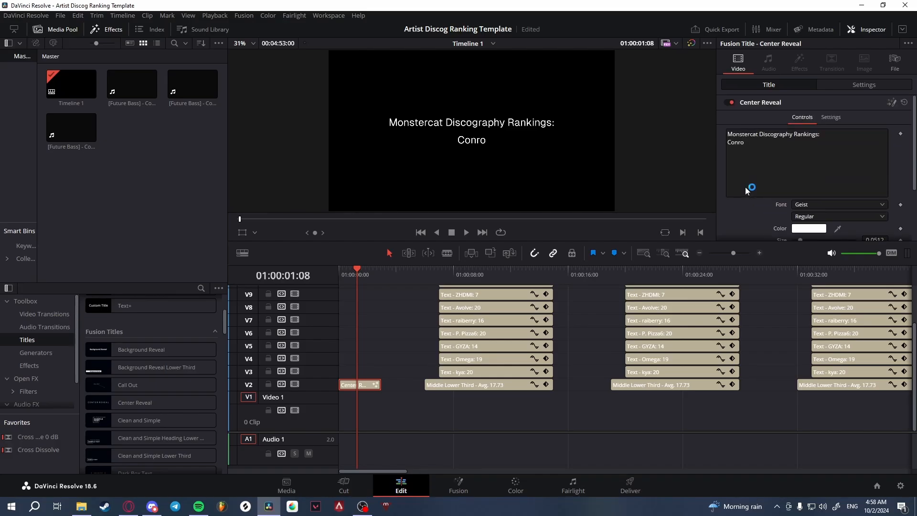
{"action": "left_click", "coordinate": [379, 283]}
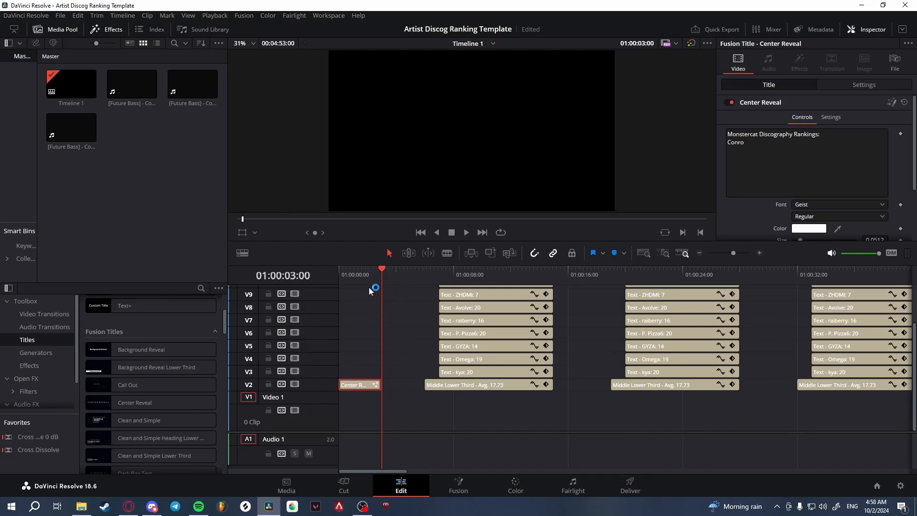
Place the Conro - The Saint video at the start of Video 1 and split it at 01:00:57:18 and about 11 seconds further on.
{"action": "left_click_drag", "start_coordinate": [132, 84], "coordinate": [336, 405]}
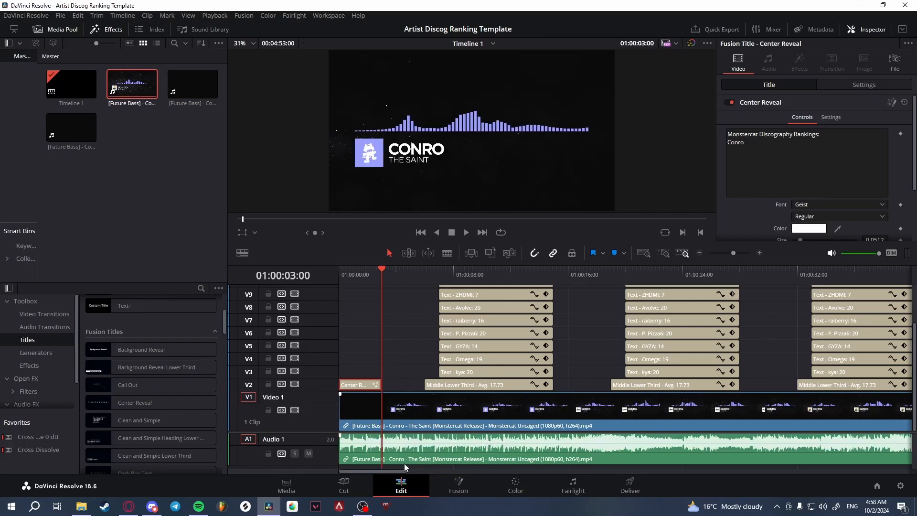
{"action": "left_click_drag", "start_coordinate": [402, 475], "coordinate": [465, 476]}
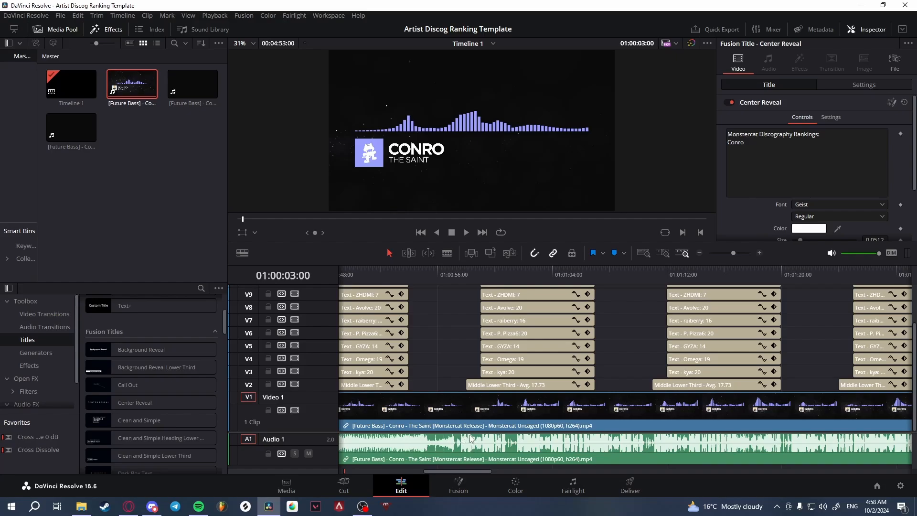
{"action": "left_click", "coordinate": [449, 273]}
{"action": "left_click", "coordinate": [459, 273]}
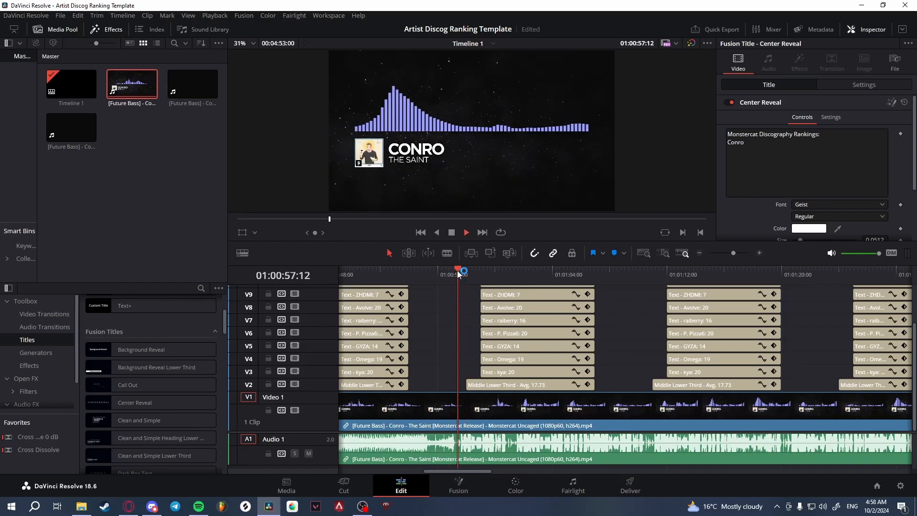
{"action": "key", "text": "Left"}
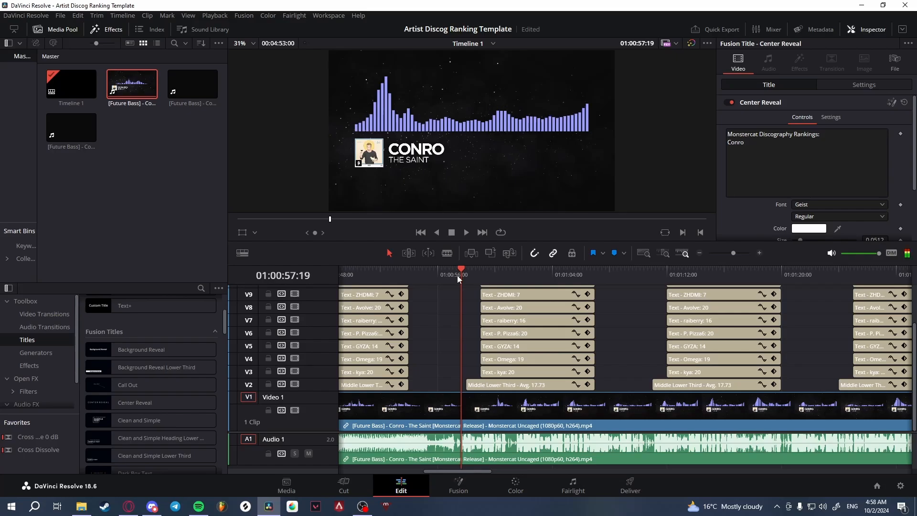
{"action": "key", "text": "Left"}
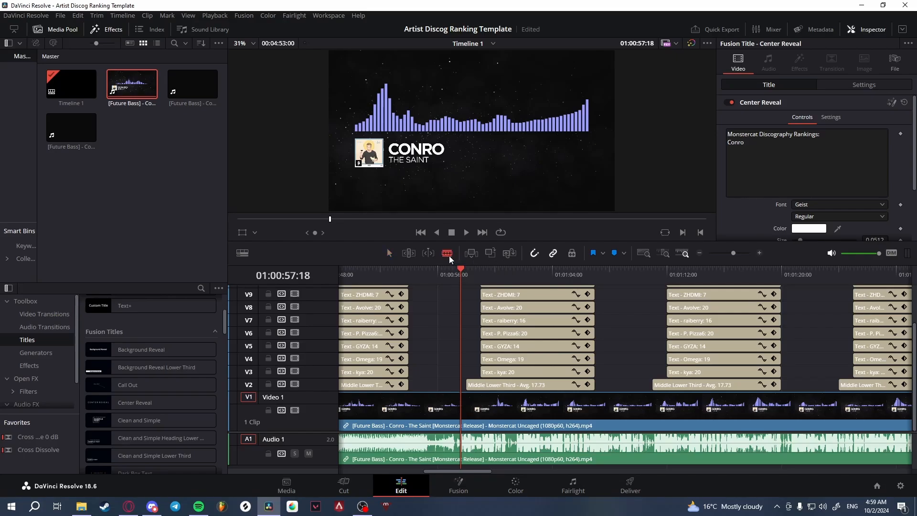
{"action": "left_click", "coordinate": [462, 406]}
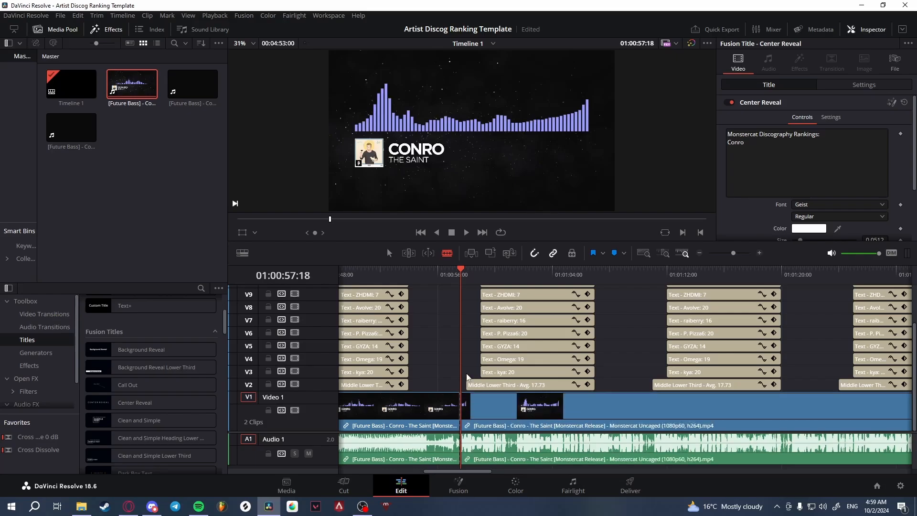
{"action": "left_click", "coordinate": [621, 407]}
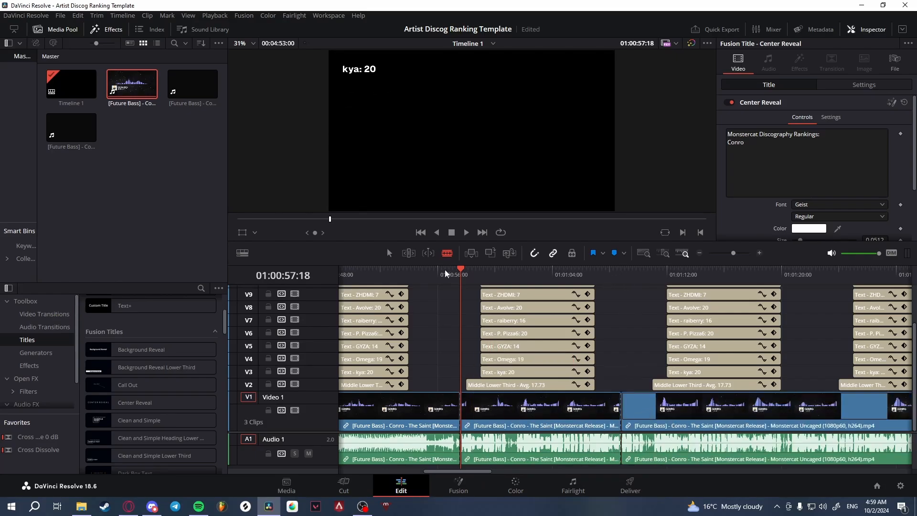
Delete the pieces before and after the cut segment and move the segment to 01:00:06:00, aligned with the first Middle Lower Third title.
{"action": "left_click", "coordinate": [389, 254]}
{"action": "left_click", "coordinate": [416, 410]}
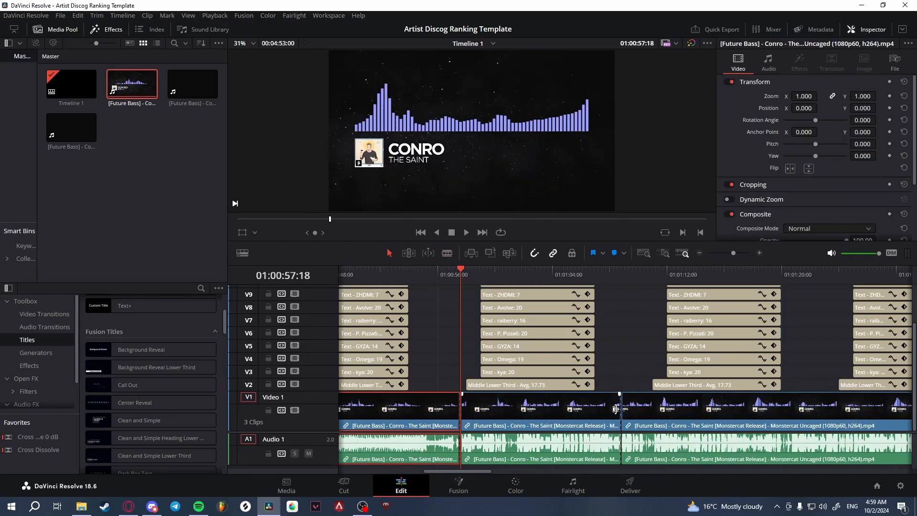
{"action": "left_click", "coordinate": [656, 414], "text": "ctrl"}
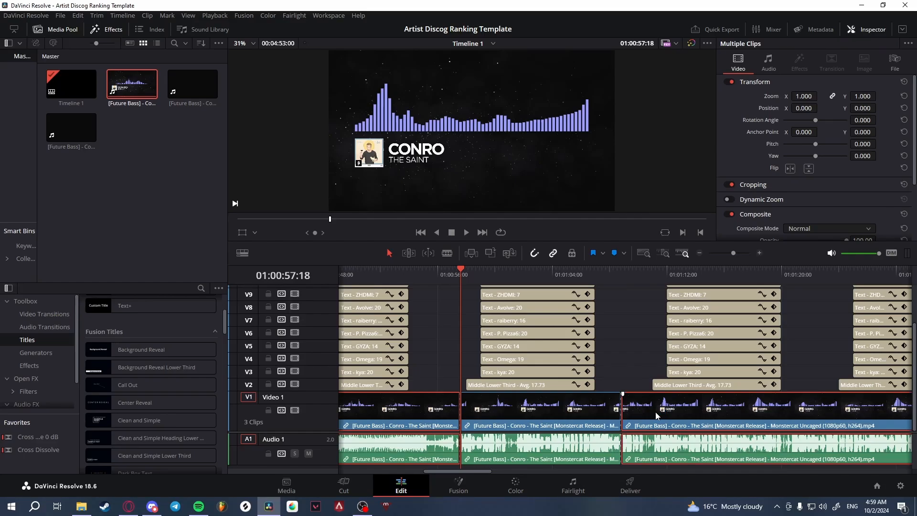
{"action": "key", "text": "BackSpace"}
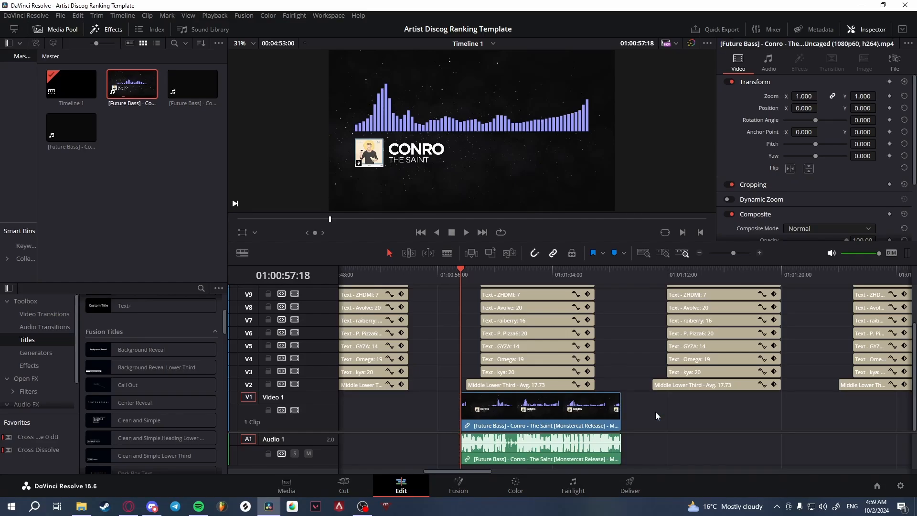
{"action": "left_click_drag", "start_coordinate": [517, 417], "coordinate": [483, 422]}
{"action": "left_click", "coordinate": [425, 276]}
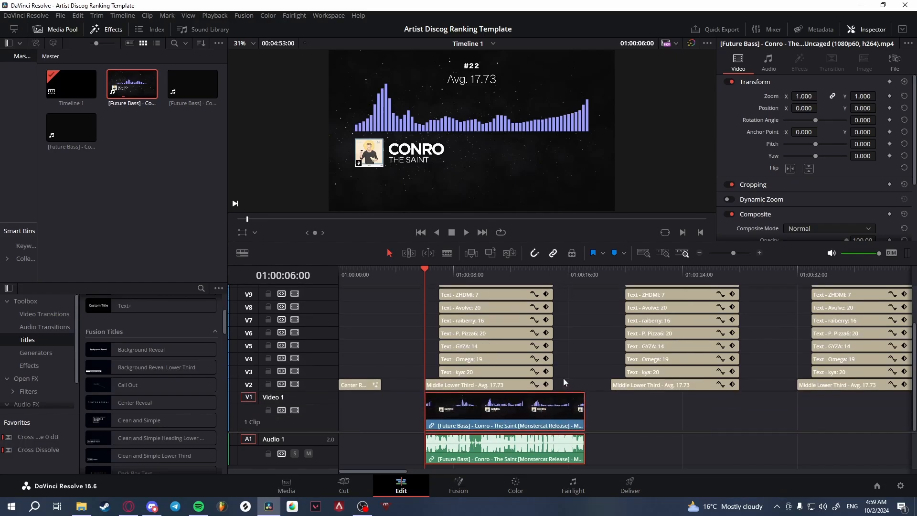
Examine the rank number and average score texts of the first Middle Lower Third title.
{"action": "left_click", "coordinate": [469, 278]}
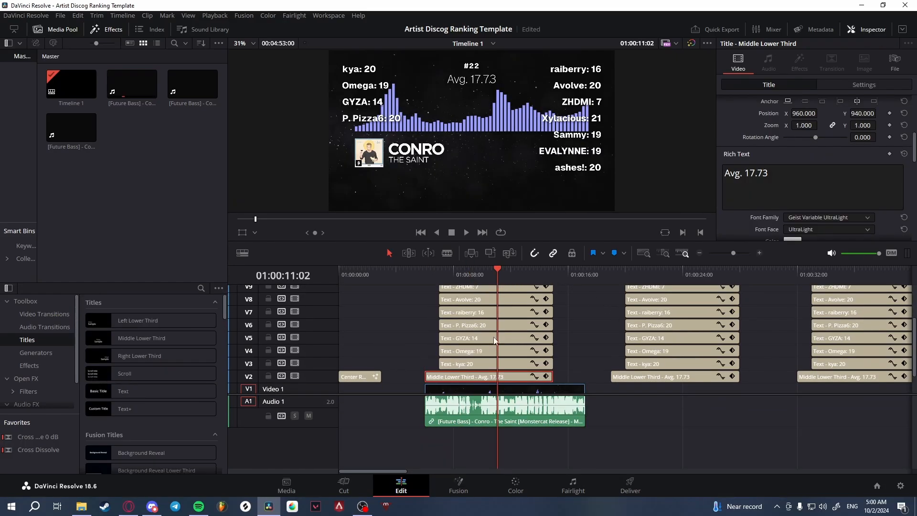
{"action": "scroll", "coordinate": [754, 193], "scroll_direction": "up", "scroll_amount": 5}
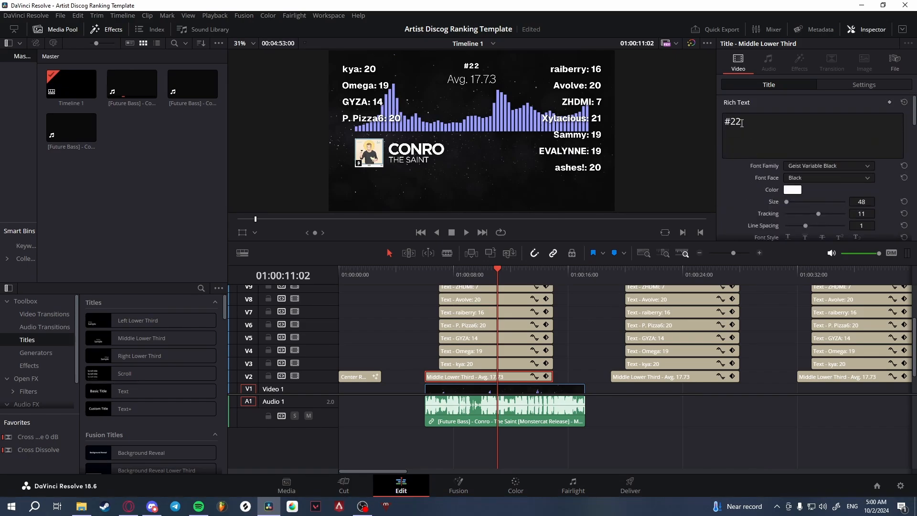
{"action": "left_click_drag", "start_coordinate": [743, 122], "coordinate": [717, 121]}
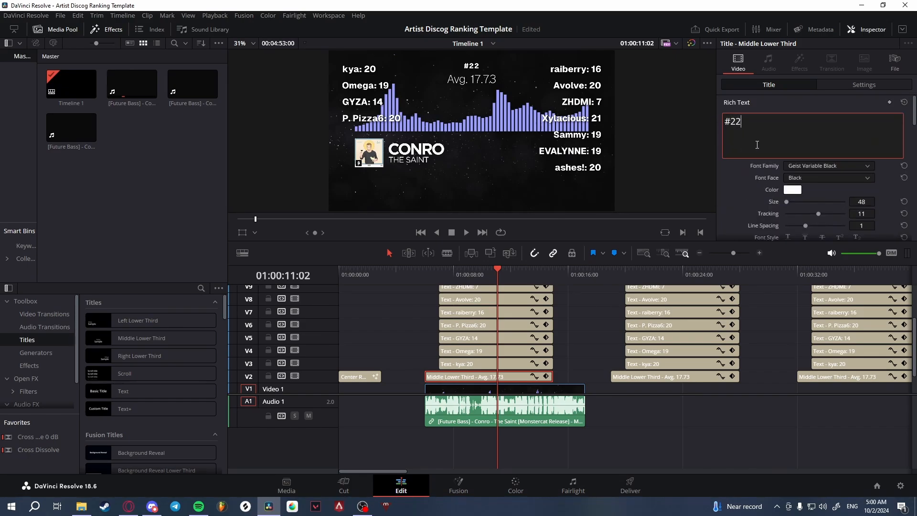
{"action": "scroll", "coordinate": [746, 191], "scroll_direction": "down", "scroll_amount": 5}
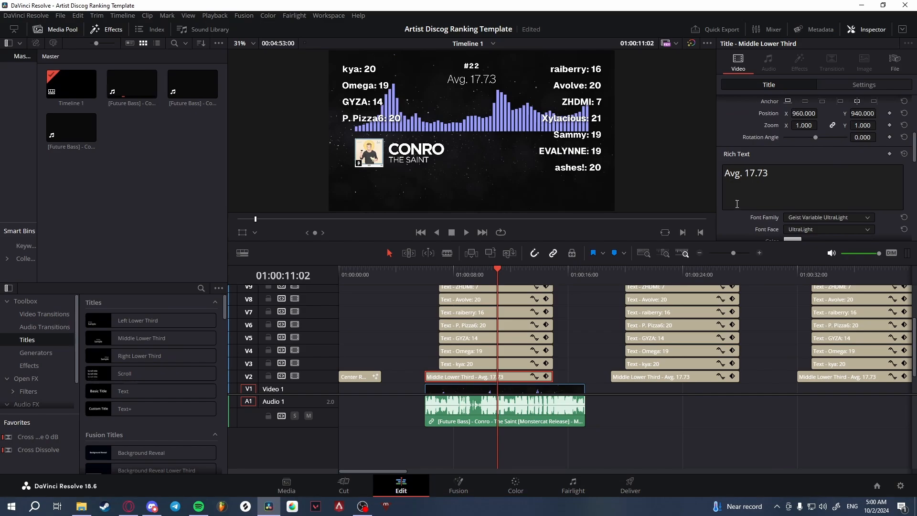
{"action": "left_click", "coordinate": [736, 204]}
{"action": "scroll", "coordinate": [741, 221], "scroll_direction": "down", "scroll_amount": 3}
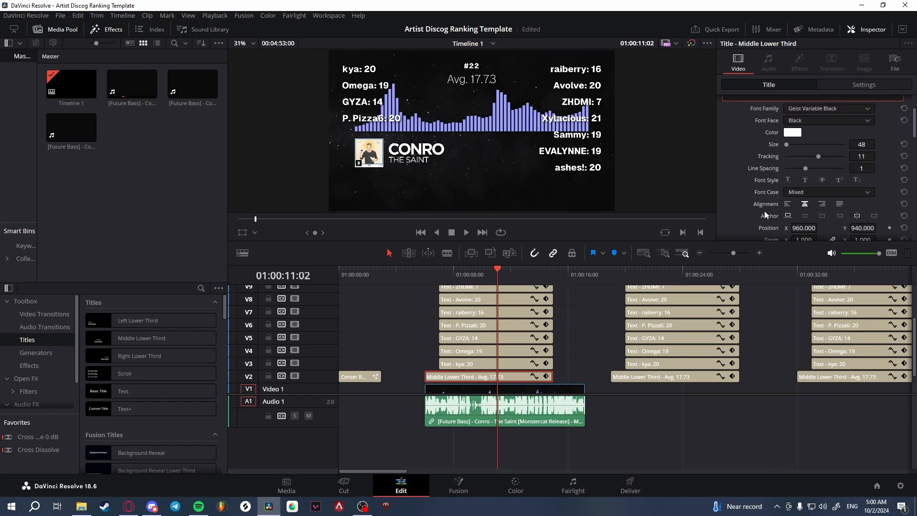
{"action": "scroll", "coordinate": [764, 210], "scroll_direction": "up", "scroll_amount": 1}
Examine the average score's font, position, drop shadow and background settings, and preview the default Middle Lower Third preset.
{"action": "scroll", "coordinate": [764, 204], "scroll_direction": "down", "scroll_amount": 6}
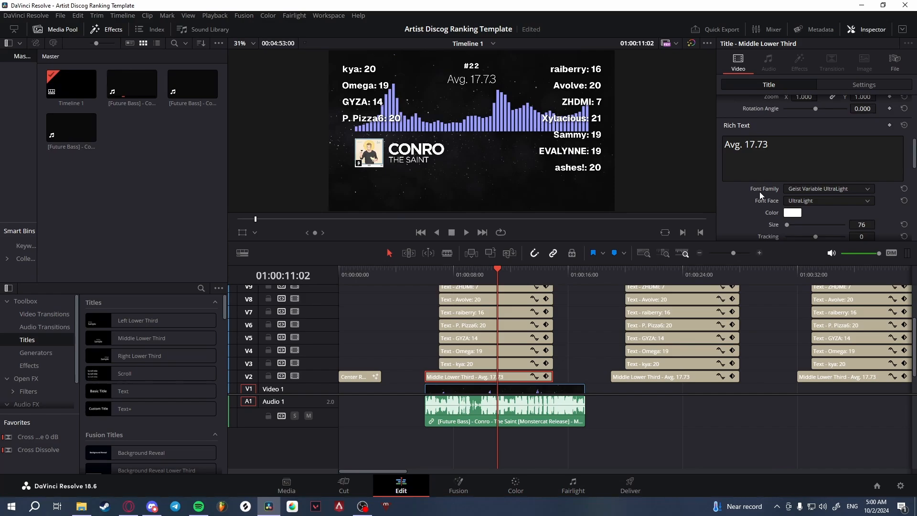
{"action": "scroll", "coordinate": [759, 191], "scroll_direction": "down", "scroll_amount": 5}
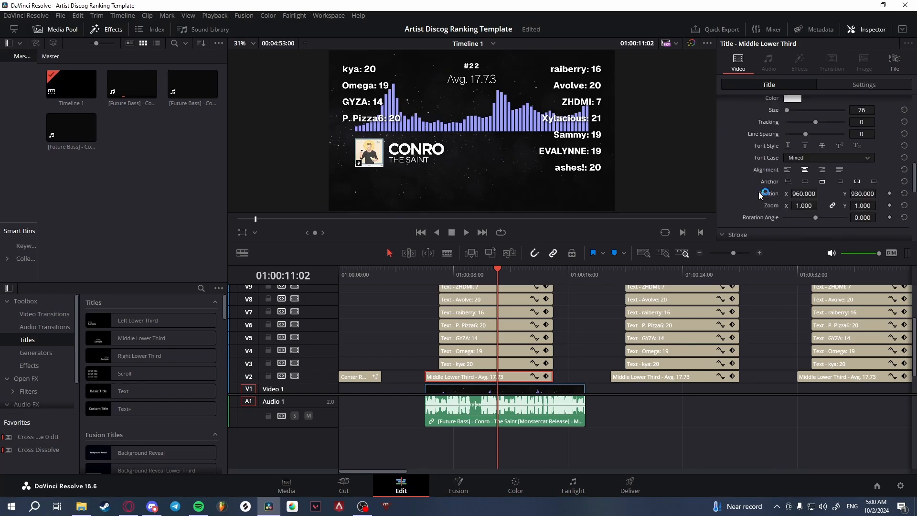
{"action": "scroll", "coordinate": [760, 192], "scroll_direction": "down", "scroll_amount": 1}
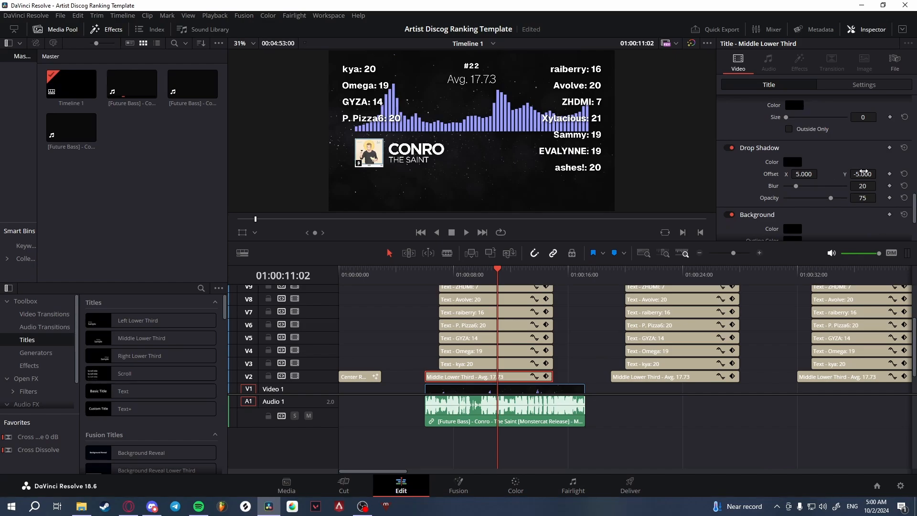
{"action": "scroll", "coordinate": [743, 184], "scroll_direction": "down", "scroll_amount": 2}
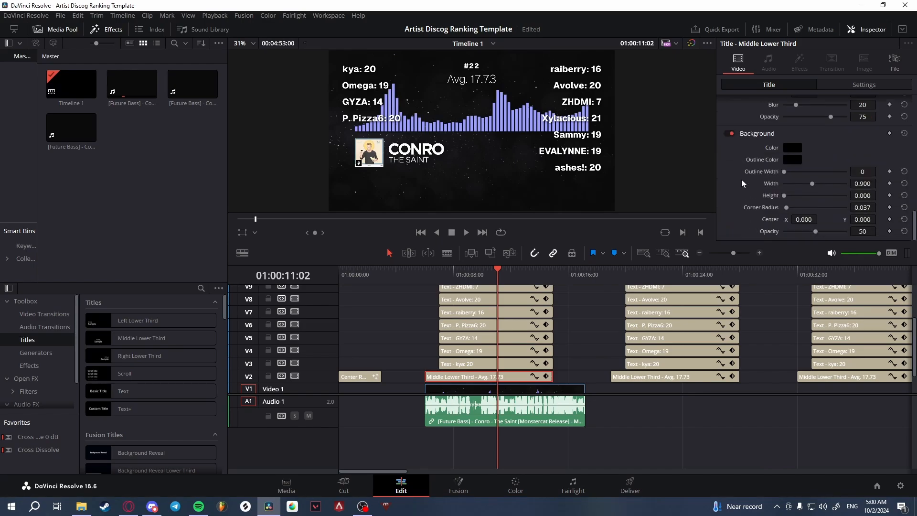
{"action": "scroll", "coordinate": [744, 189], "scroll_direction": "up", "scroll_amount": 6}
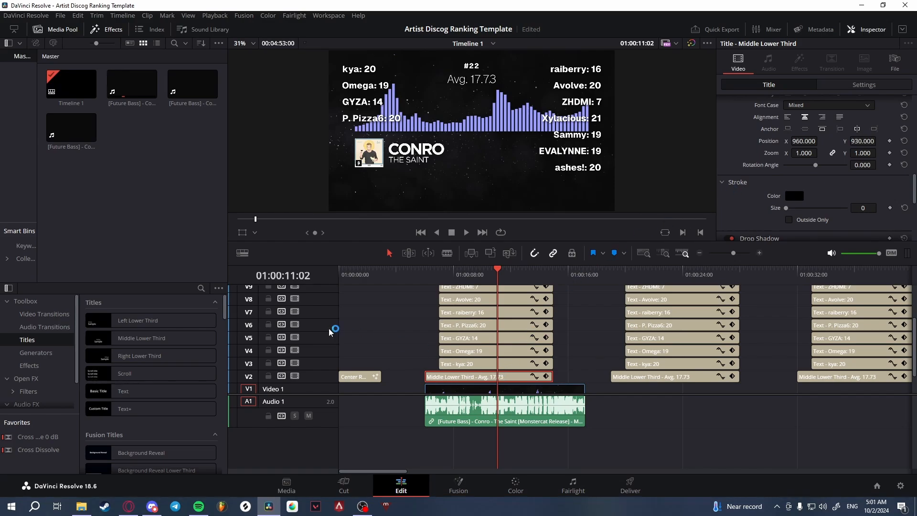
{"action": "left_click", "coordinate": [100, 338]}
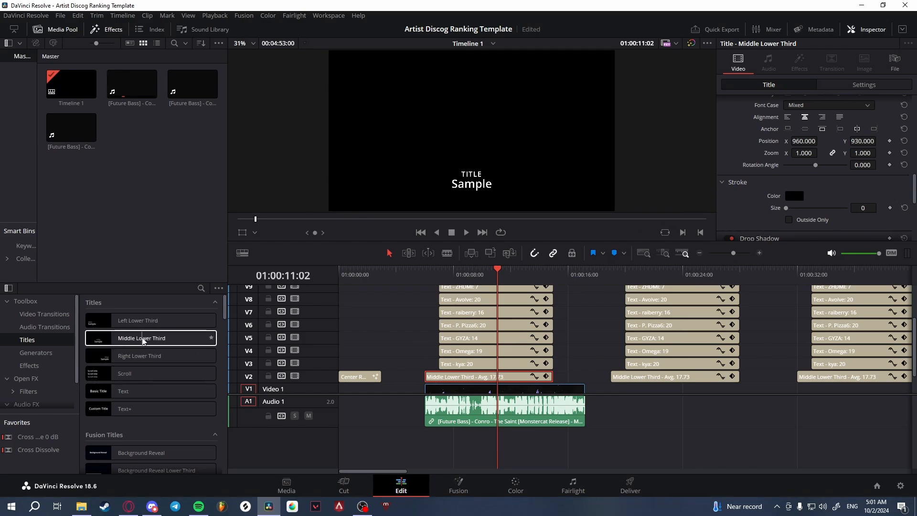
{"action": "scroll", "coordinate": [845, 220], "scroll_direction": "up", "scroll_amount": 5}
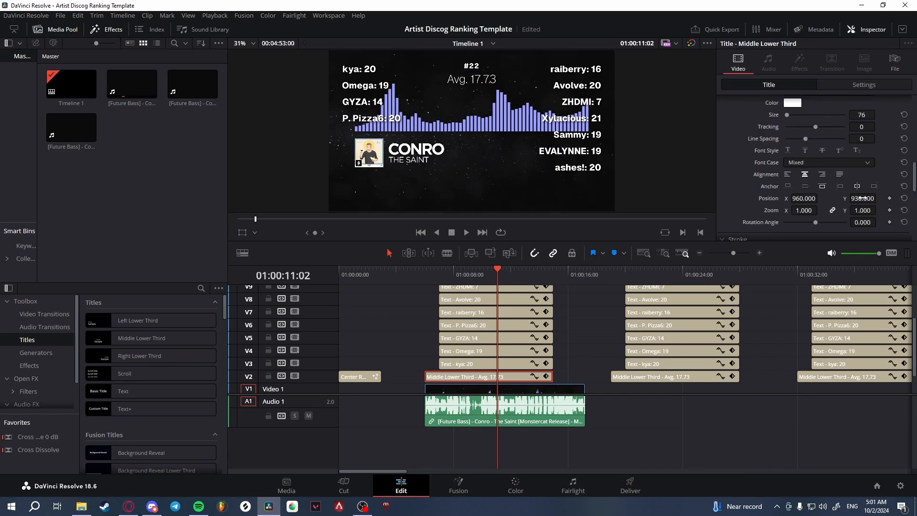
Examine the font, size, alignment, position and drop shadow settings of the first score text on track V3.
{"action": "scroll", "coordinate": [845, 232], "scroll_direction": "up", "scroll_amount": 1}
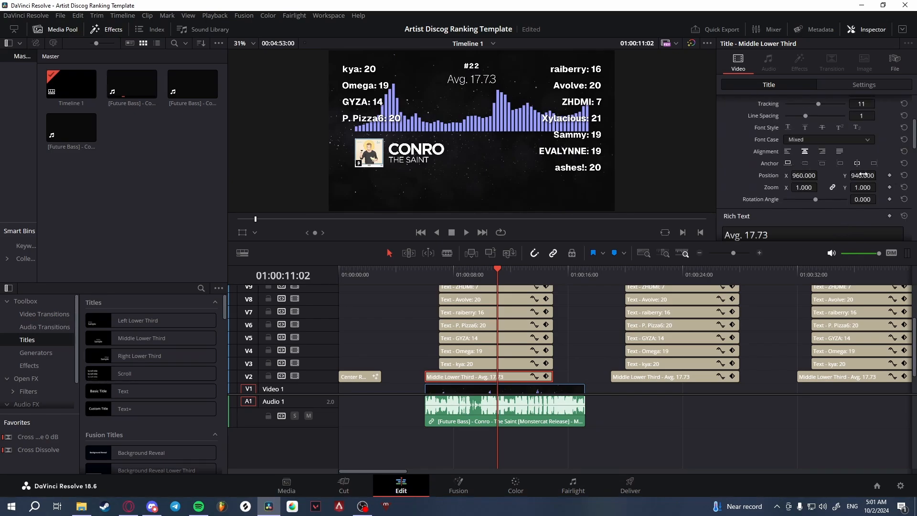
{"action": "left_click", "coordinate": [500, 363]}
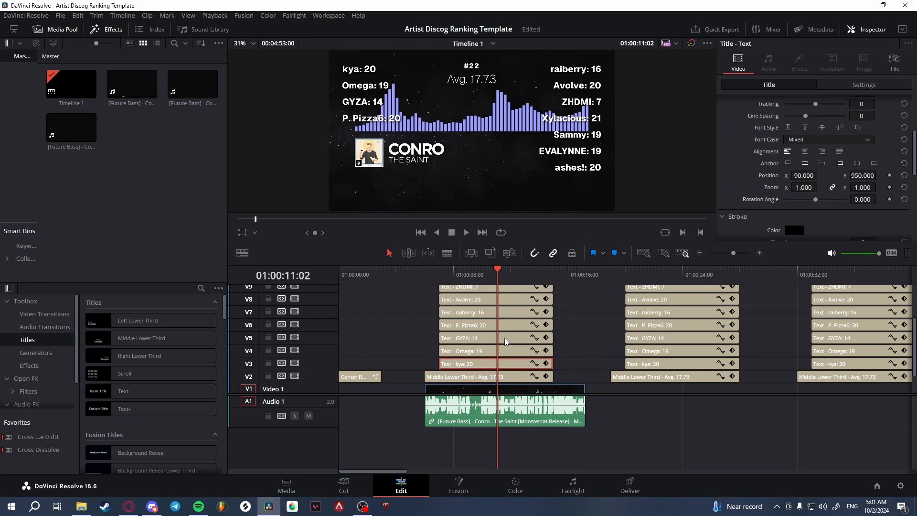
{"action": "scroll", "coordinate": [780, 163], "scroll_direction": "up", "scroll_amount": 4}
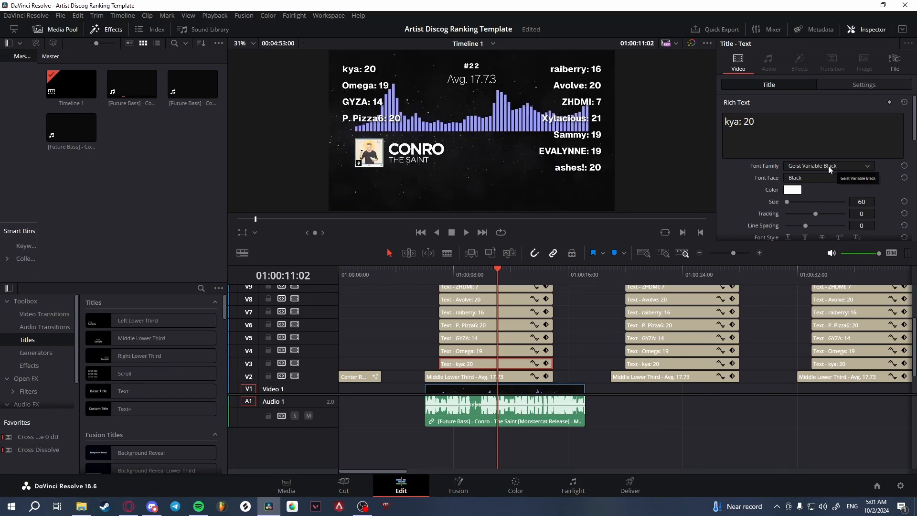
{"action": "scroll", "coordinate": [751, 190], "scroll_direction": "down", "scroll_amount": 1}
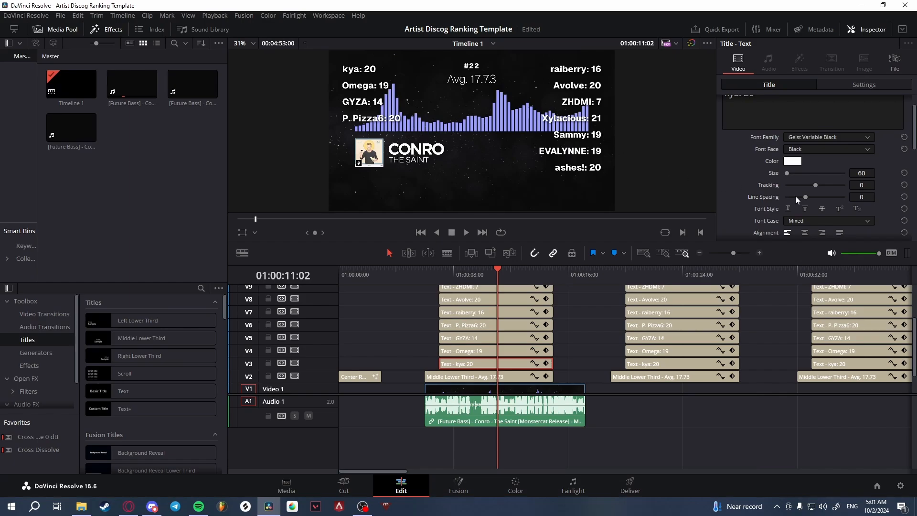
{"action": "scroll", "coordinate": [795, 199], "scroll_direction": "down", "scroll_amount": 4}
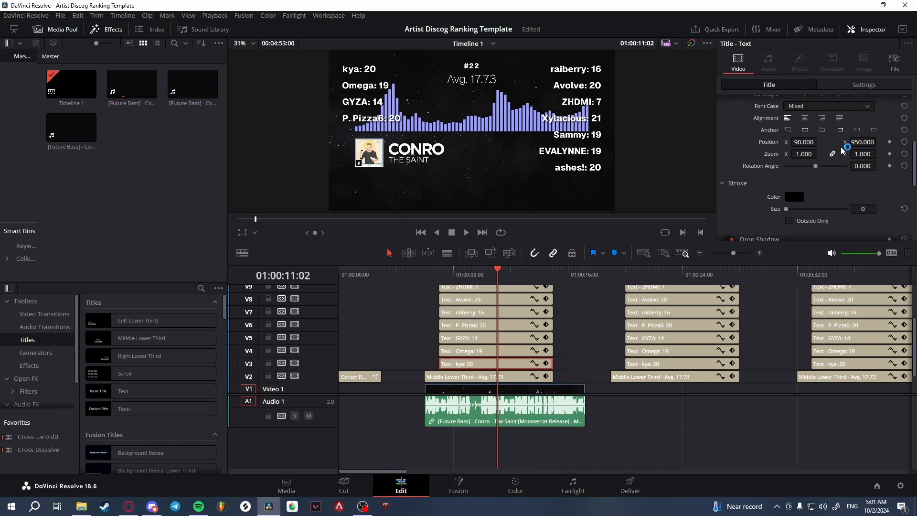
{"action": "scroll", "coordinate": [842, 189], "scroll_direction": "down", "scroll_amount": 3}
{"action": "scroll", "coordinate": [841, 189], "scroll_direction": "down", "scroll_amount": 1}
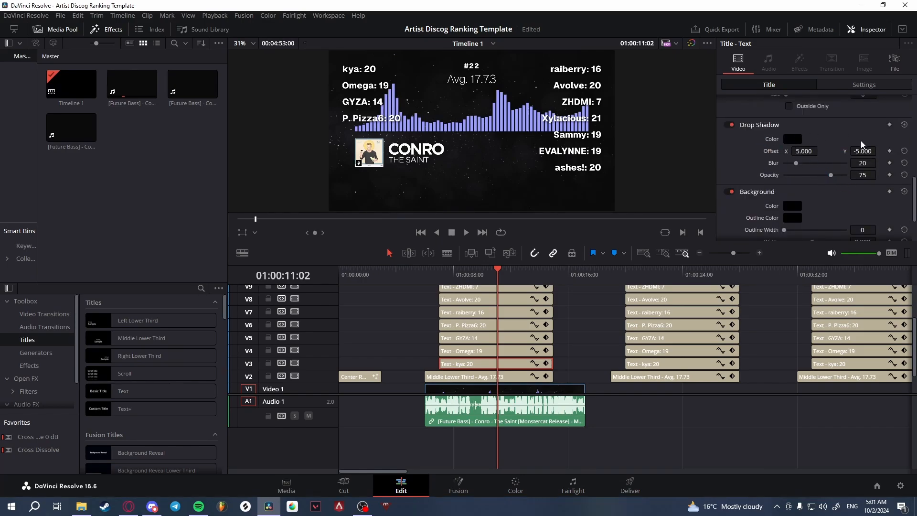
{"action": "scroll", "coordinate": [511, 353], "scroll_direction": "up", "scroll_amount": 4}
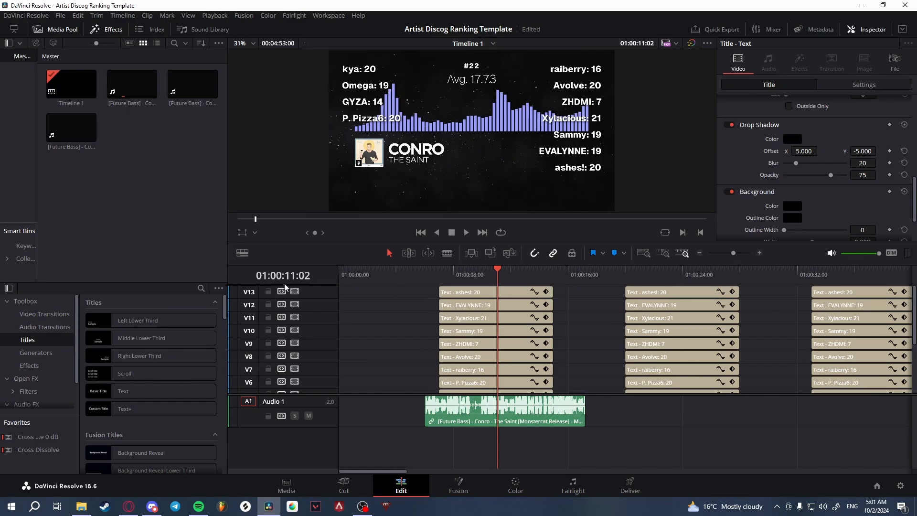
Look through the stacked score texts of the first song and enlarge track V3 to inspect their fades.
{"action": "scroll", "coordinate": [395, 356], "scroll_direction": "down", "scroll_amount": 6}
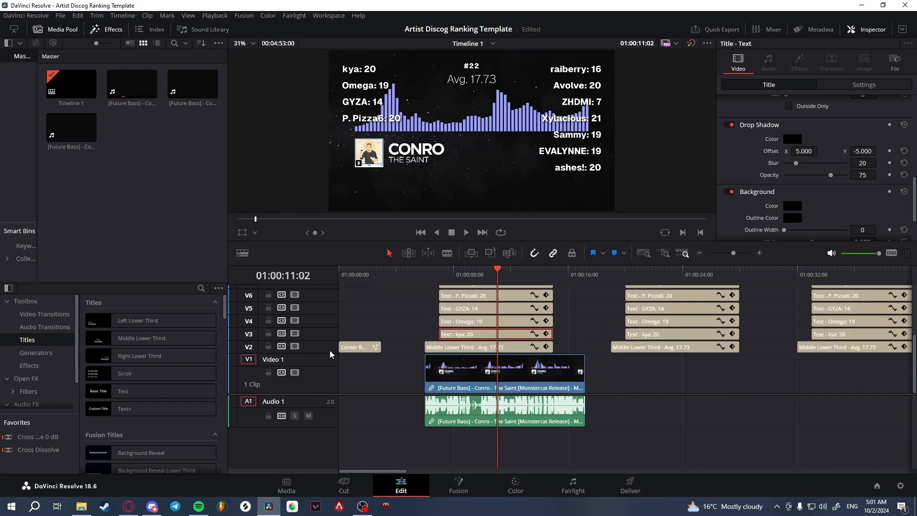
{"action": "mouse_move", "coordinate": [314, 342]}
{"action": "left_mouse_down"}
{"action": "mouse_move", "coordinate": [313, 286]}
{"action": "mouse_move", "coordinate": [312, 349]}
{"action": "left_mouse_up"}
{"action": "left_click", "coordinate": [472, 309]}
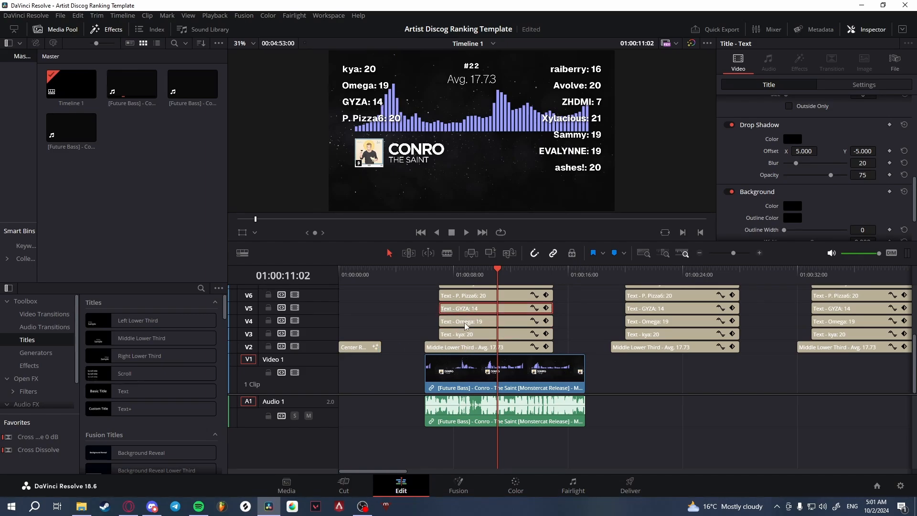
{"action": "left_click", "coordinate": [466, 325]}
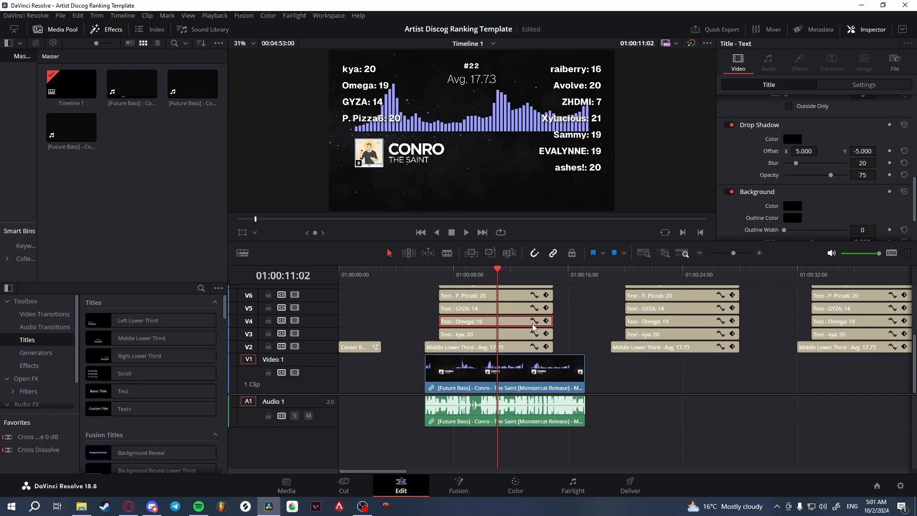
{"action": "left_click_drag", "start_coordinate": [311, 326], "coordinate": [312, 283]}
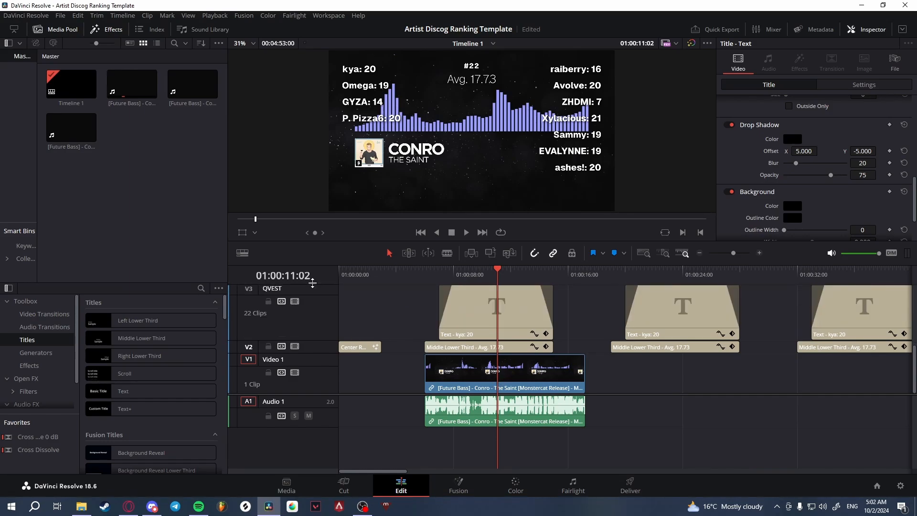
{"action": "scroll", "coordinate": [478, 329], "scroll_direction": "up", "scroll_amount": 1}
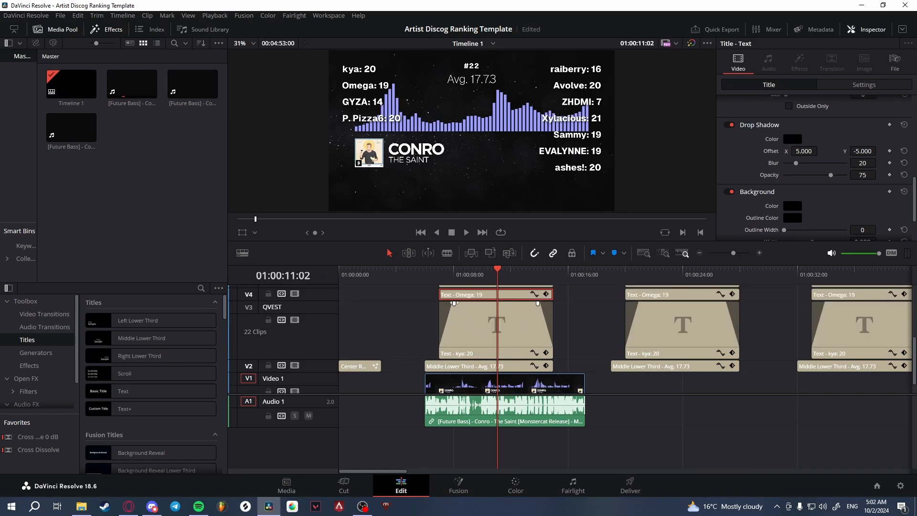
{"action": "left_click", "coordinate": [454, 303]}
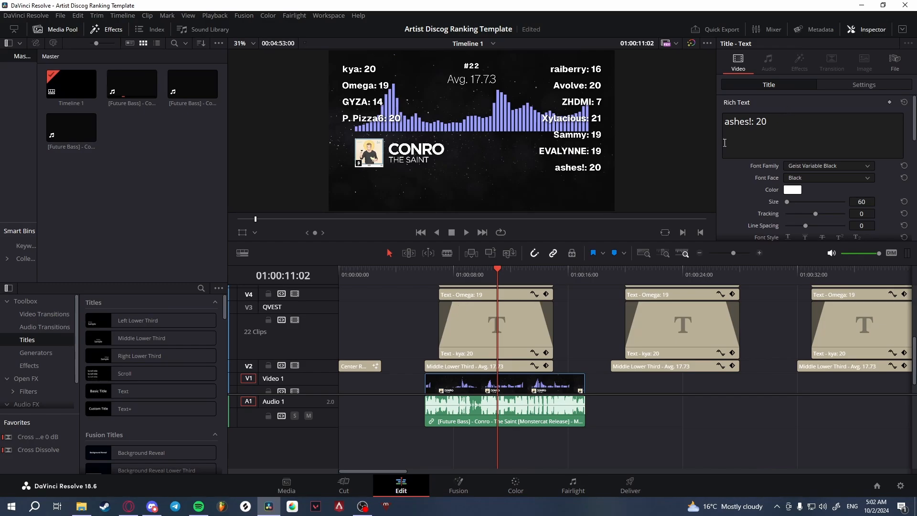
Check the score texts' fade-in around 01:00:08:00 and their end at 01:00:15:00.
{"action": "left_click", "coordinate": [452, 275]}
{"action": "left_click", "coordinate": [453, 274]}
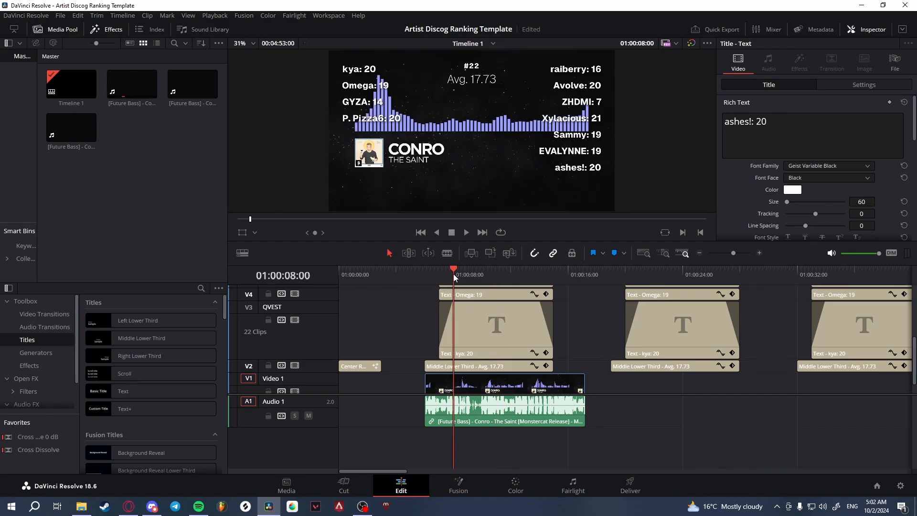
{"action": "left_click", "coordinate": [442, 272]}
{"action": "left_click", "coordinate": [452, 272]}
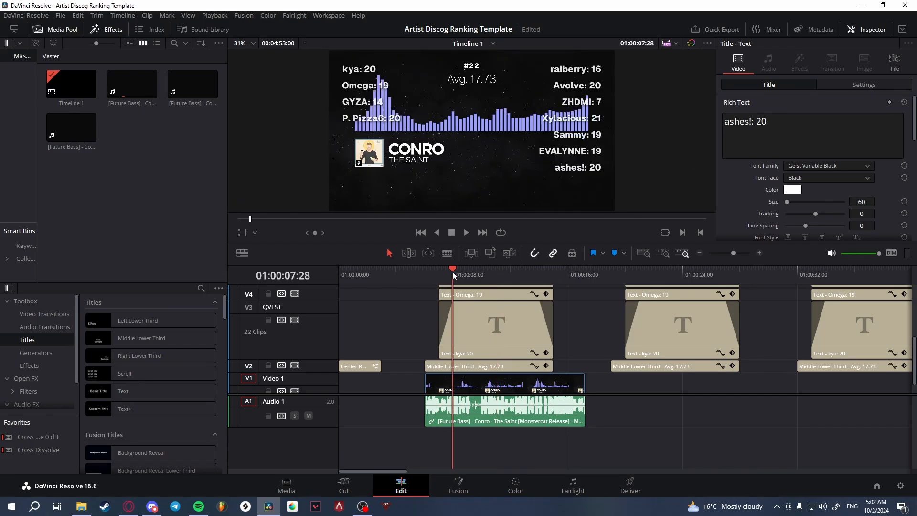
{"action": "left_click_drag", "start_coordinate": [452, 272], "coordinate": [454, 274]}
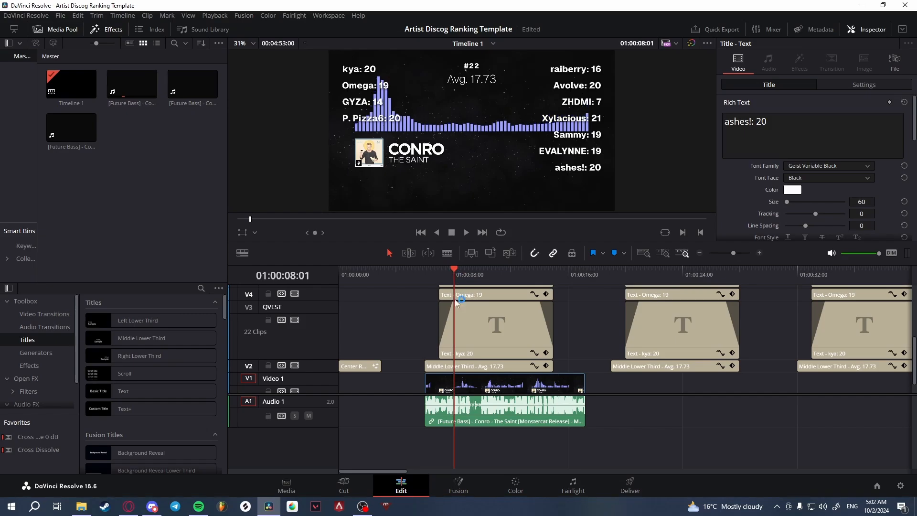
{"action": "left_click", "coordinate": [542, 273]}
{"action": "left_click", "coordinate": [552, 274]}
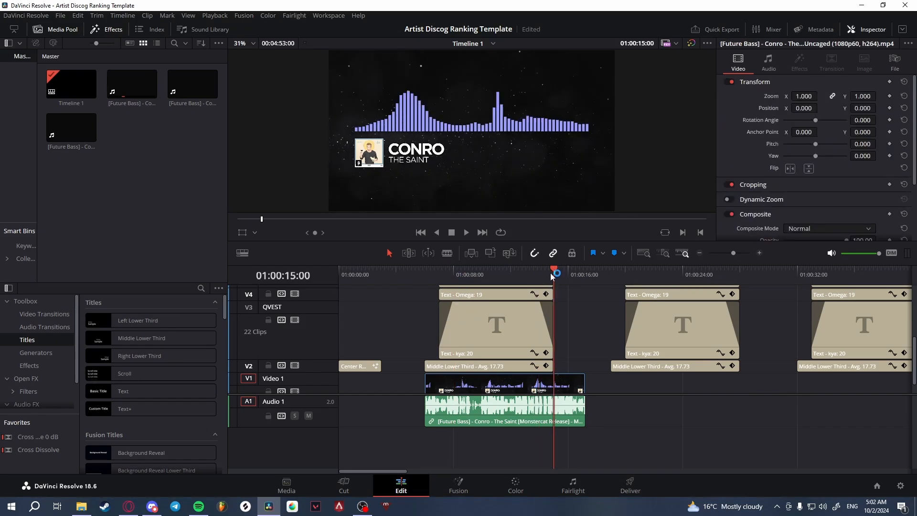
{"action": "scroll", "coordinate": [534, 345], "scroll_direction": "down", "scroll_amount": 1}
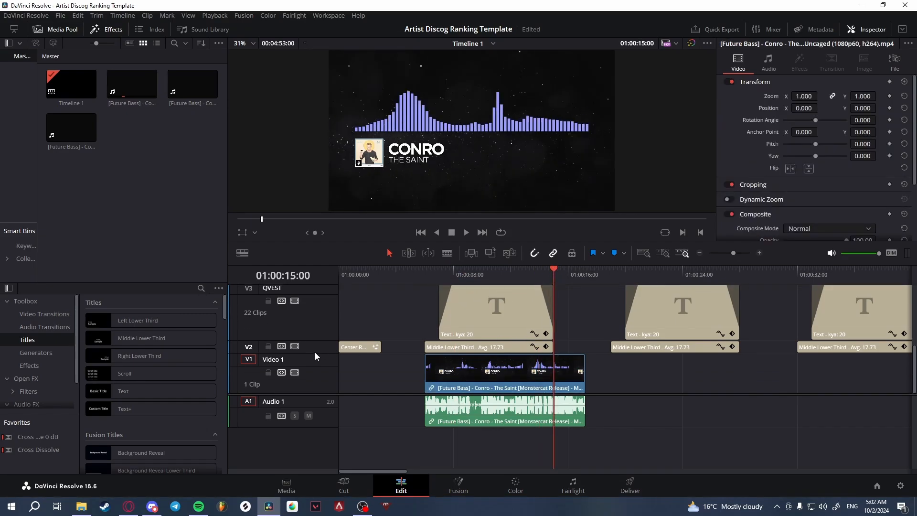
Enlarge track V2 to inspect the first Middle Lower Third title's fade-out, and shrink tracks V2 and V3 back.
{"action": "left_click_drag", "start_coordinate": [316, 353], "coordinate": [318, 312]}
{"action": "left_click", "coordinate": [428, 274]}
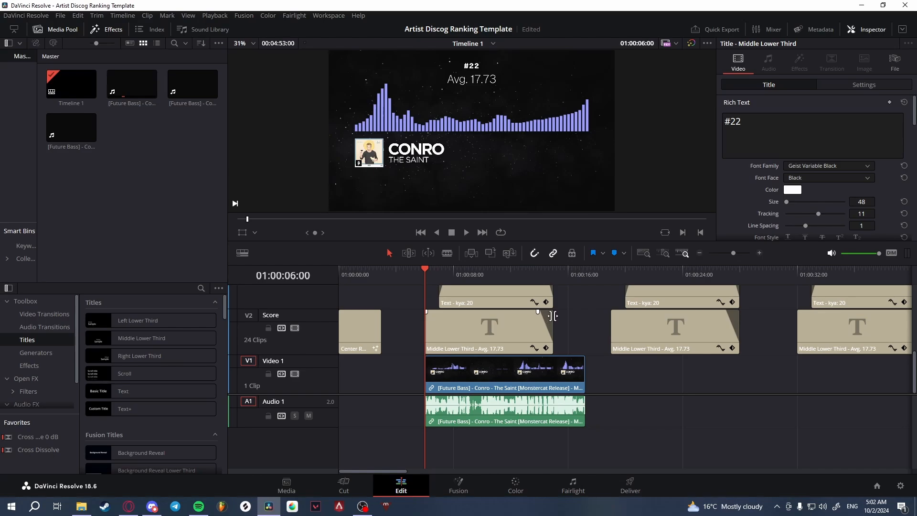
{"action": "scroll", "coordinate": [547, 320], "scroll_direction": "up", "scroll_amount": 2}
{"action": "scroll", "coordinate": [542, 354], "scroll_direction": "down", "scroll_amount": 2}
{"action": "left_click_drag", "start_coordinate": [321, 309], "coordinate": [321, 359]}
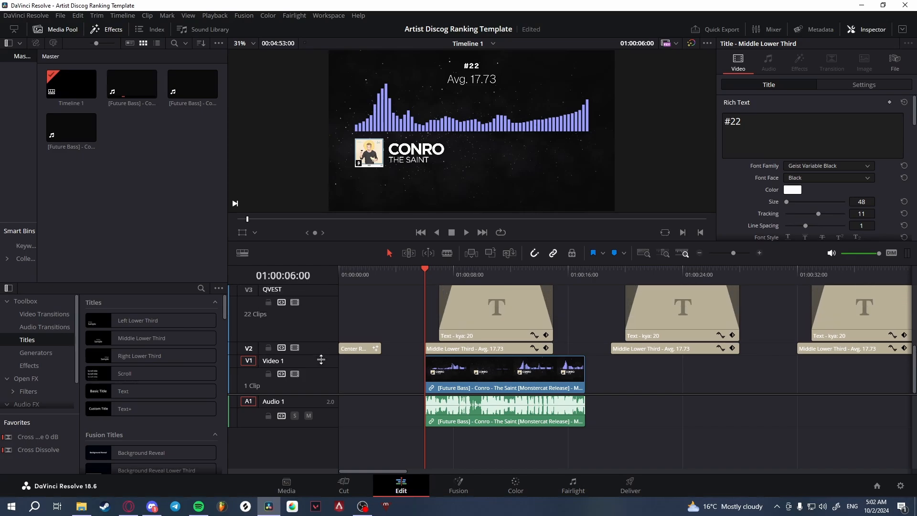
{"action": "left_click_drag", "start_coordinate": [319, 288], "coordinate": [326, 344]}
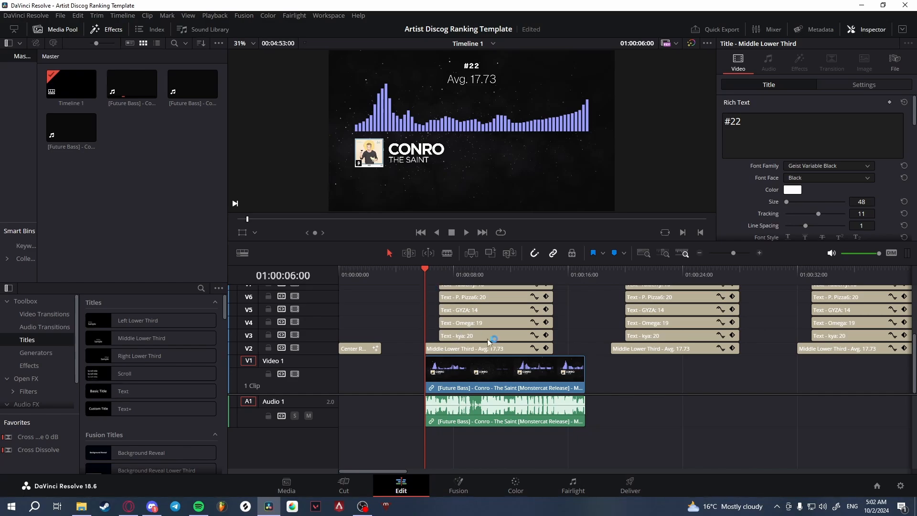
Trim the end of the Conro - The Saint clip and its audio to 01:00:16:00.
{"action": "left_click", "coordinate": [555, 274]}
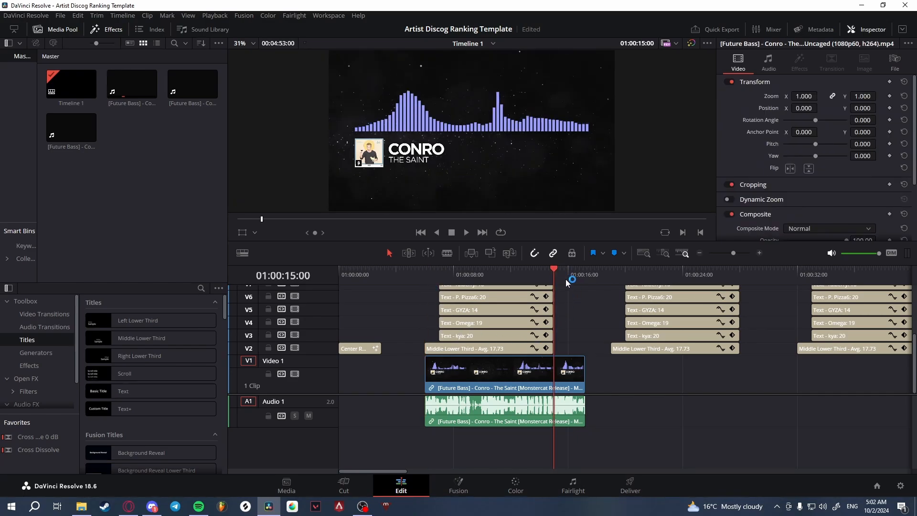
{"action": "left_click", "coordinate": [572, 276]}
{"action": "key", "text": "Left"}
{"action": "key", "text": "Left"}
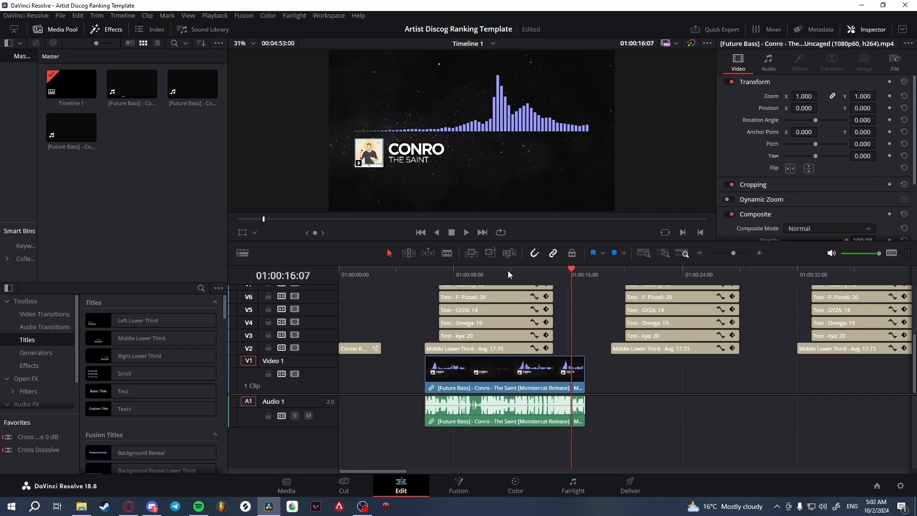
{"action": "key", "text": "Left"}
{"action": "key", "text": "Left"}
{"action": "key", "text": "Left"}
{"action": "key", "text": "Left"}
{"action": "key", "text": "Left"}
{"action": "key", "text": "Left"}
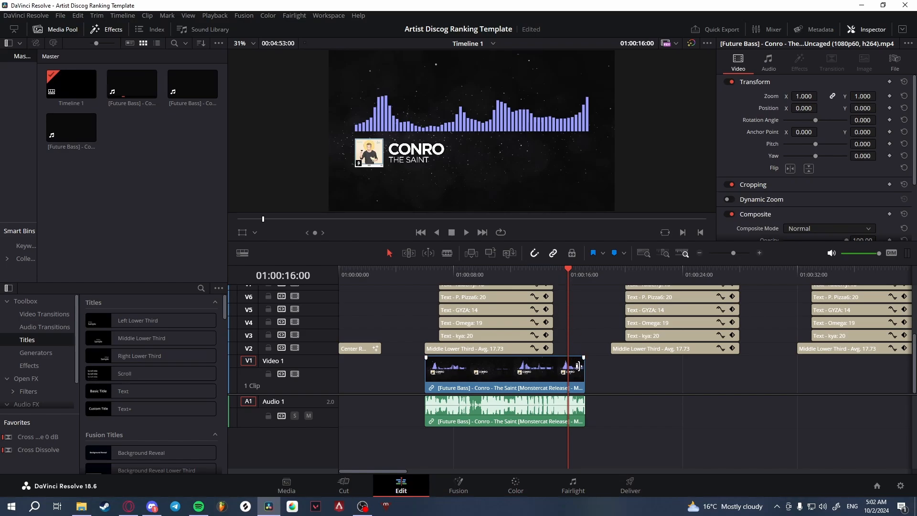
{"action": "left_click_drag", "start_coordinate": [577, 366], "coordinate": [567, 365]}
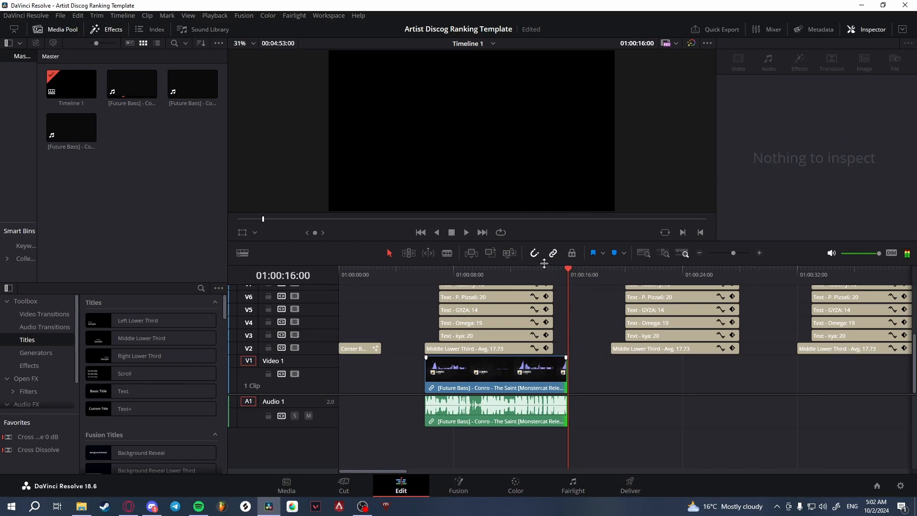
Extend the start of the Conro - The Saint clip to the timeline's beginning and split it at 01:00:03:00.
{"action": "left_click_drag", "start_coordinate": [425, 375], "coordinate": [340, 377]}
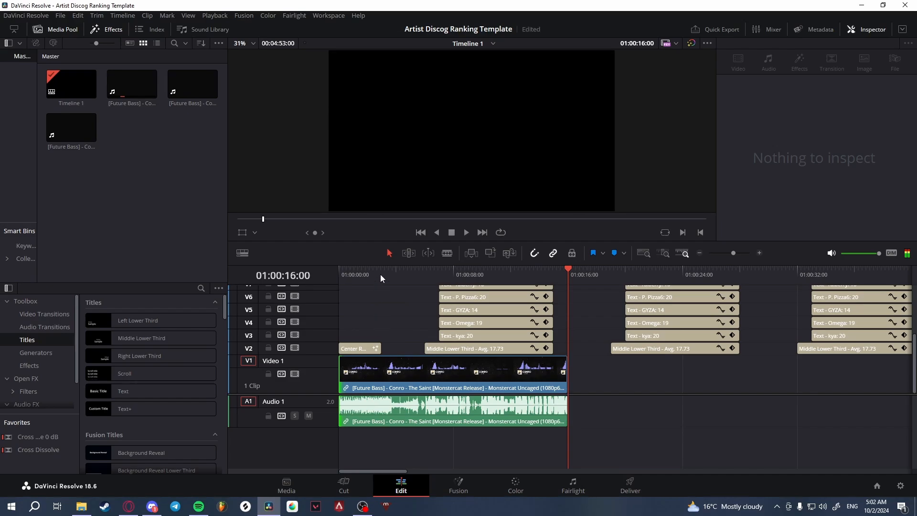
{"action": "left_click", "coordinate": [381, 274]}
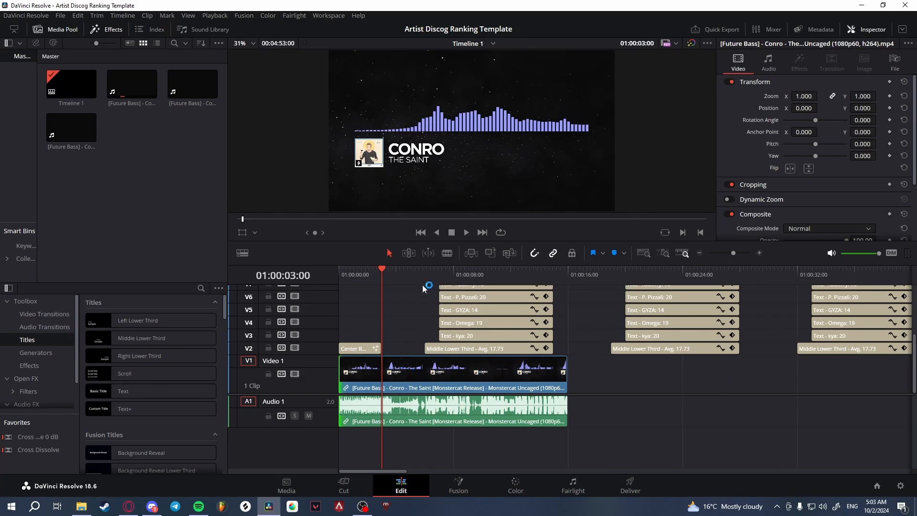
{"action": "left_click", "coordinate": [382, 375]}
{"action": "left_click", "coordinate": [389, 251]}
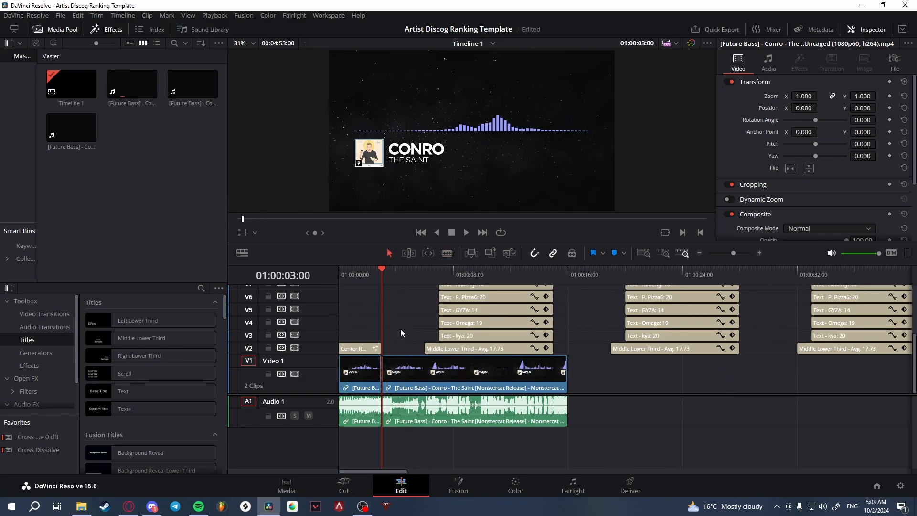
{"action": "left_click", "coordinate": [394, 275]}
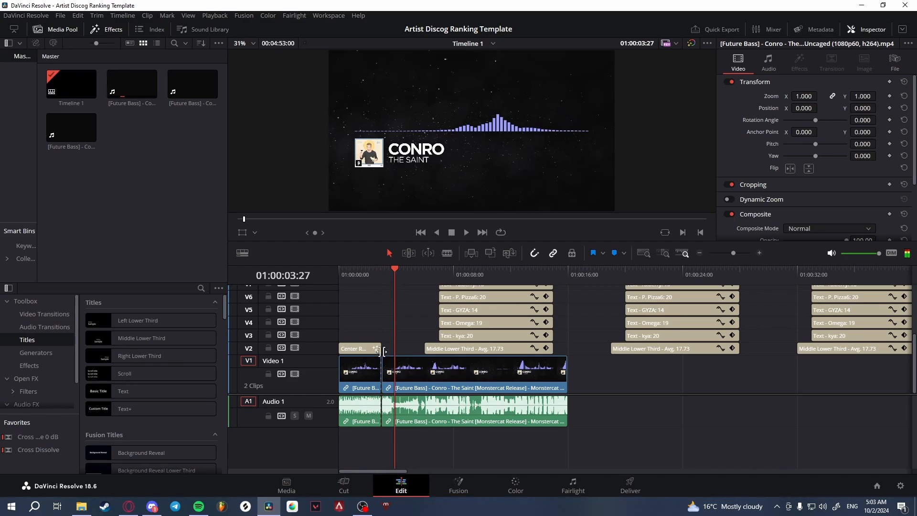
{"action": "right_click", "coordinate": [440, 377]}
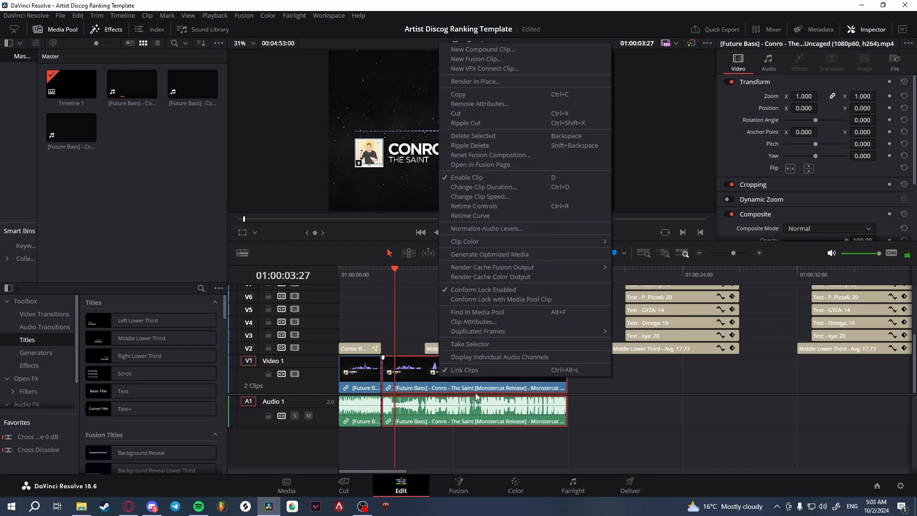
{"action": "left_click", "coordinate": [393, 323]}
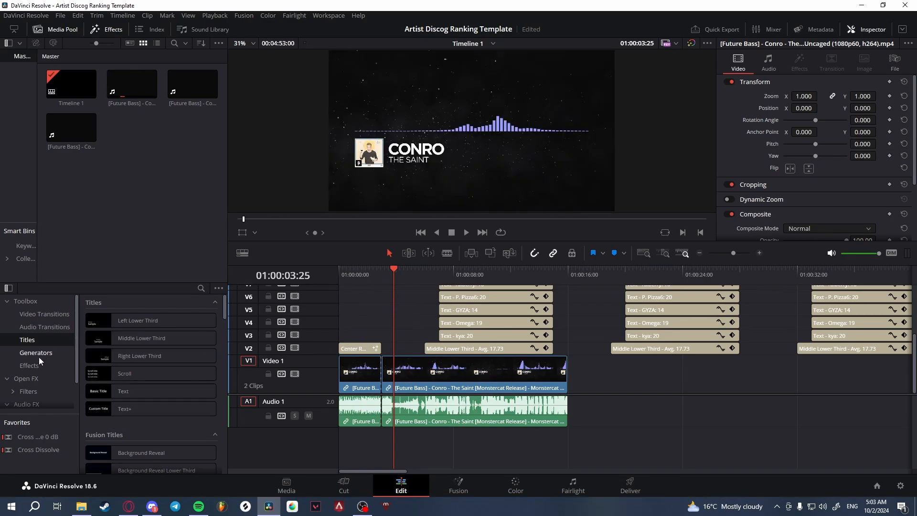
Apply Gaussian Blur to the opening piece of the clip beneath the Center Reveal title and preview it at 01:00:01:13.
{"action": "left_click", "coordinate": [35, 380]}
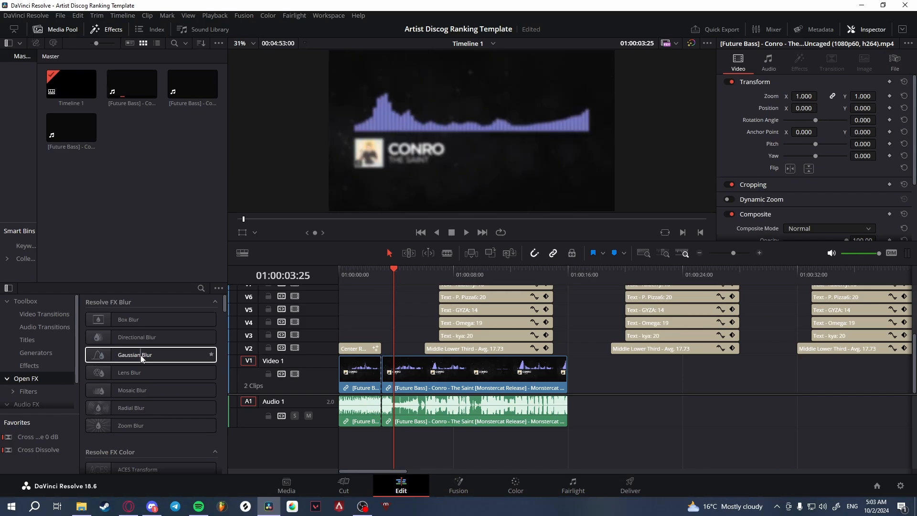
{"action": "left_click_drag", "start_coordinate": [142, 356], "coordinate": [361, 380]}
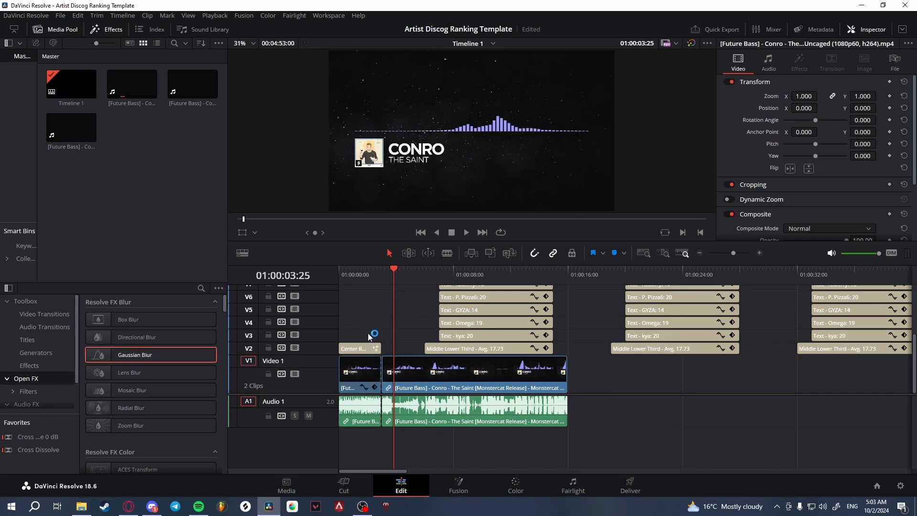
{"action": "left_click", "coordinate": [359, 276]}
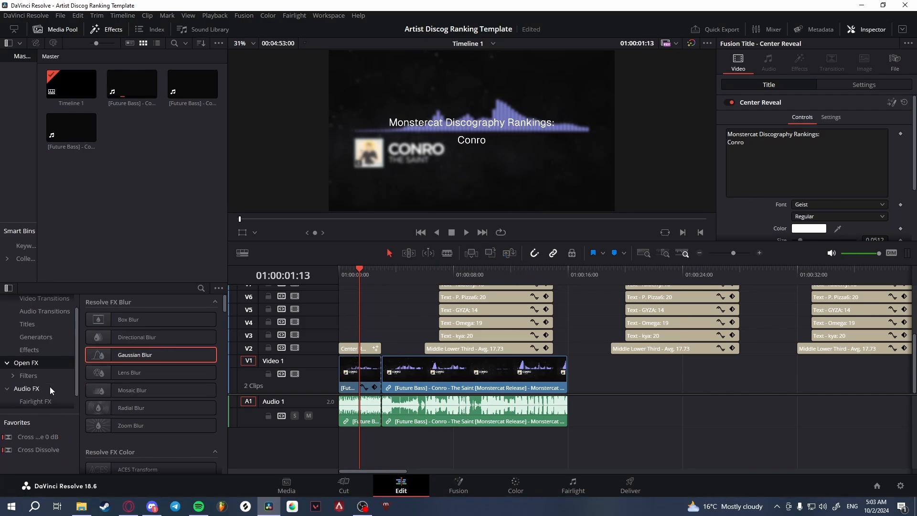
Locate the Cross Dissolve video transition and try applying the Cross Fade 0 dB audio transition to the opening clip.
{"action": "left_click", "coordinate": [35, 313]}
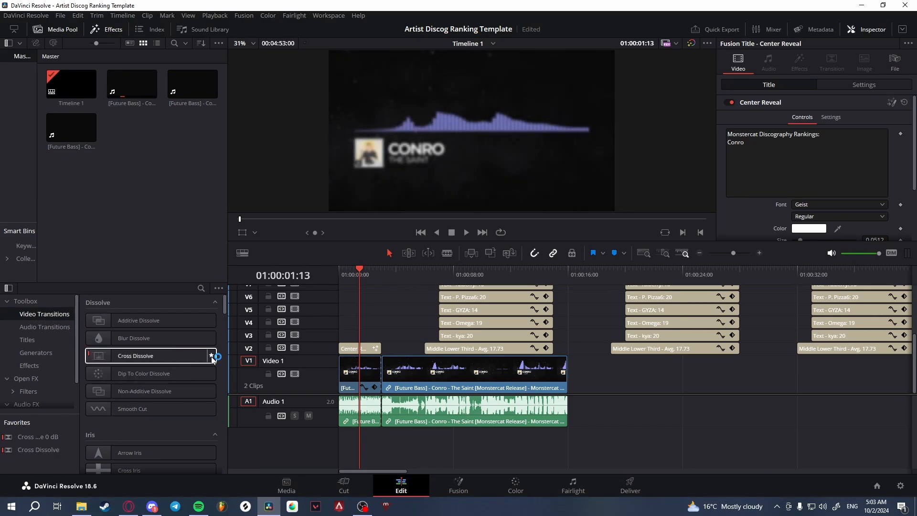
{"action": "left_click", "coordinate": [66, 327]}
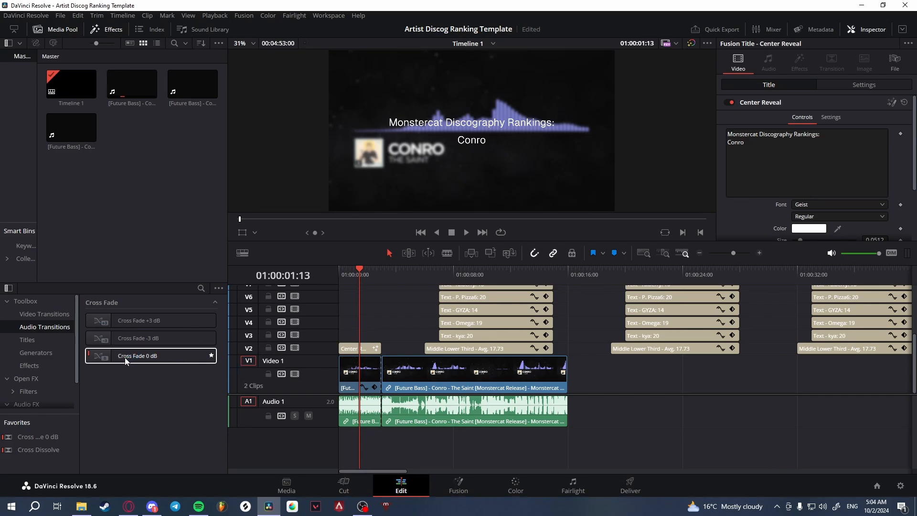
{"action": "left_click_drag", "start_coordinate": [129, 357], "coordinate": [347, 386]}
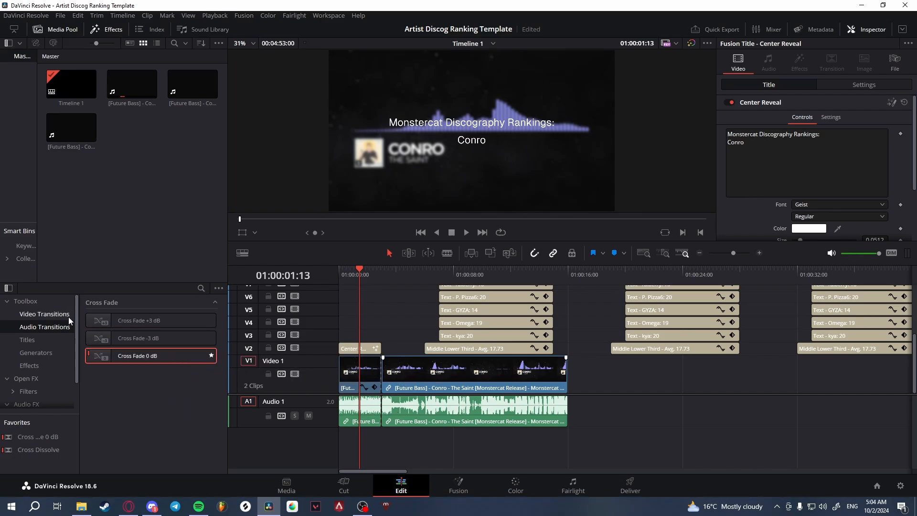
Apply Cross Dissolve at the cut between the blurred opening piece and the rest of Conro - The Saint, and preview it.
{"action": "left_click", "coordinate": [66, 316]}
{"action": "left_click_drag", "start_coordinate": [140, 358], "coordinate": [381, 375]}
{"action": "left_click", "coordinate": [374, 273]}
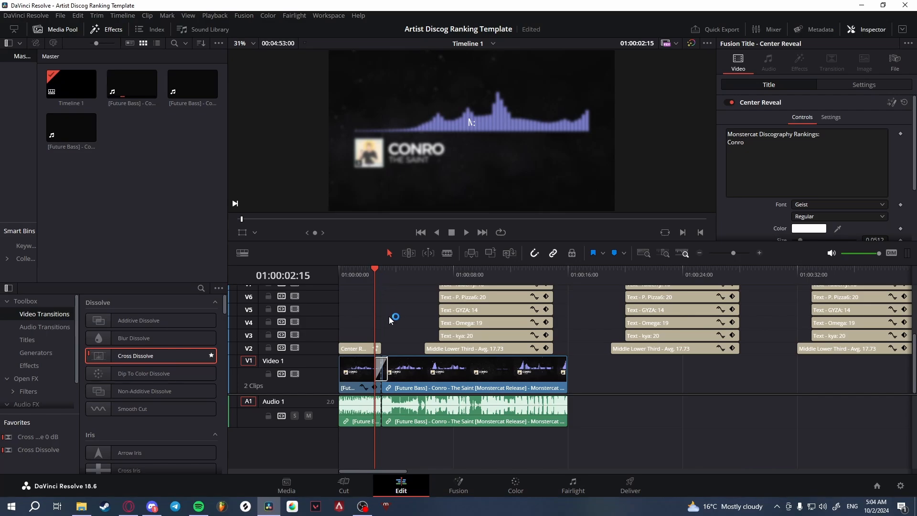
{"action": "key", "text": "space"}
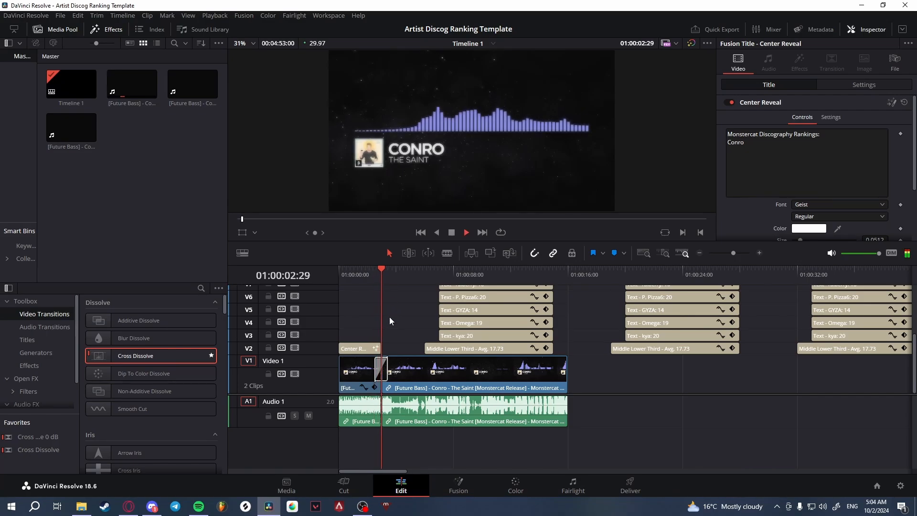
{"action": "left_click", "coordinate": [375, 273]}
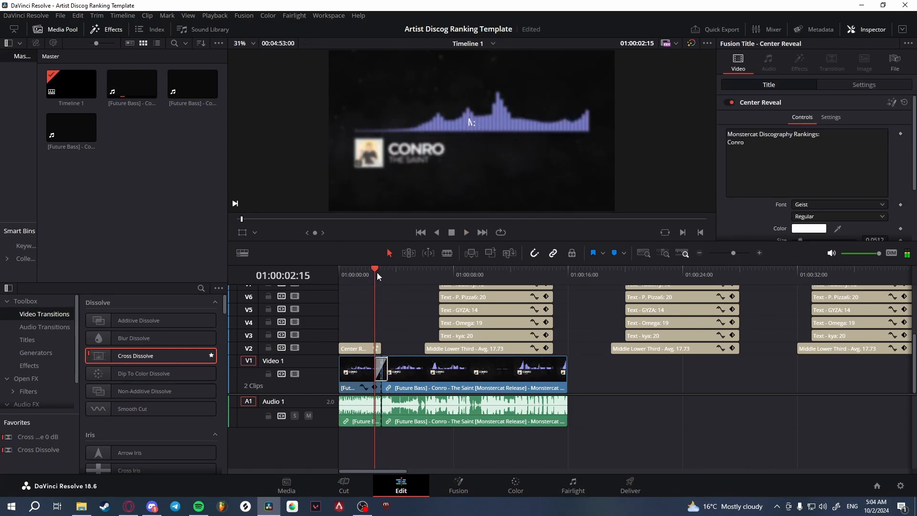
{"action": "left_click_drag", "start_coordinate": [388, 270], "coordinate": [382, 270]}
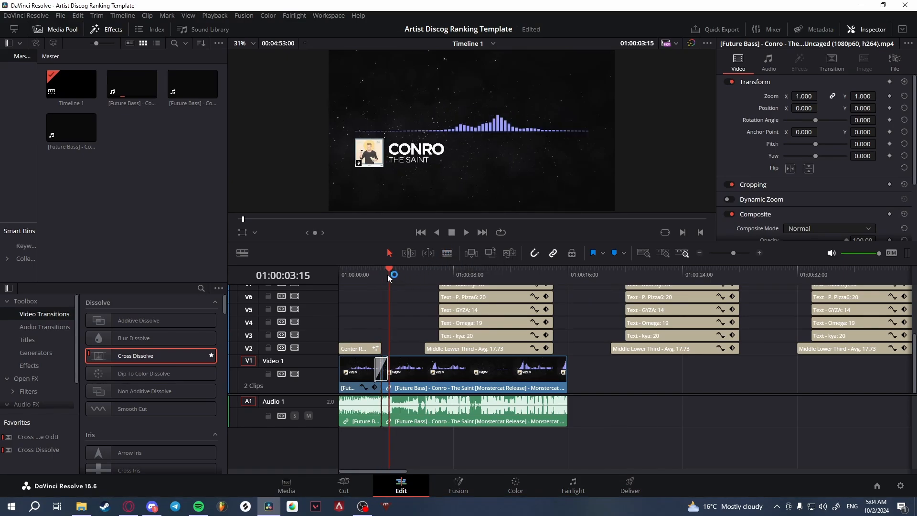
Add short fade-ins to the video and audio at the start of the blurred opening piece.
{"action": "left_click", "coordinate": [355, 273]}
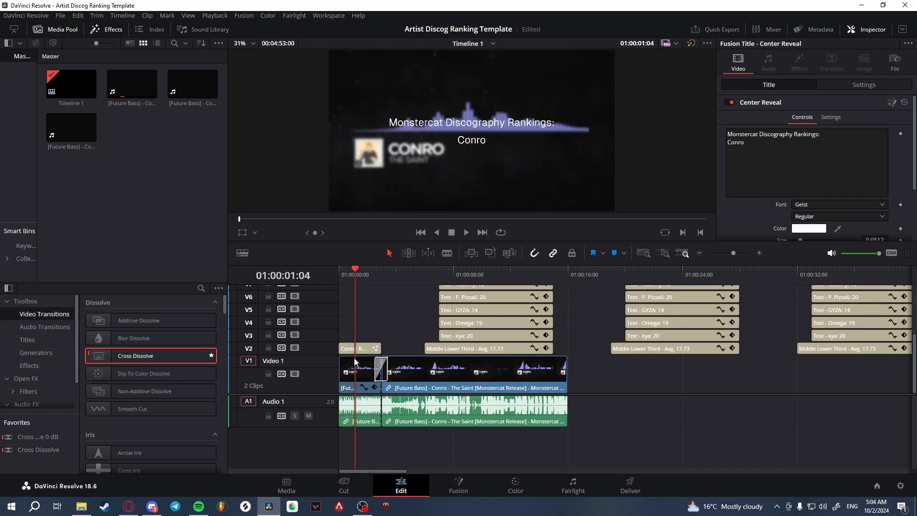
{"action": "left_click", "coordinate": [342, 273]}
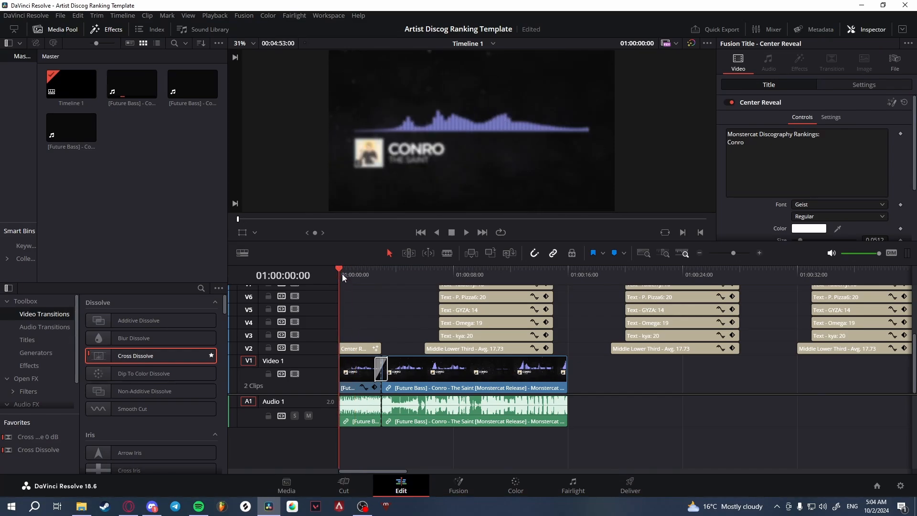
{"action": "left_click", "coordinate": [356, 272]}
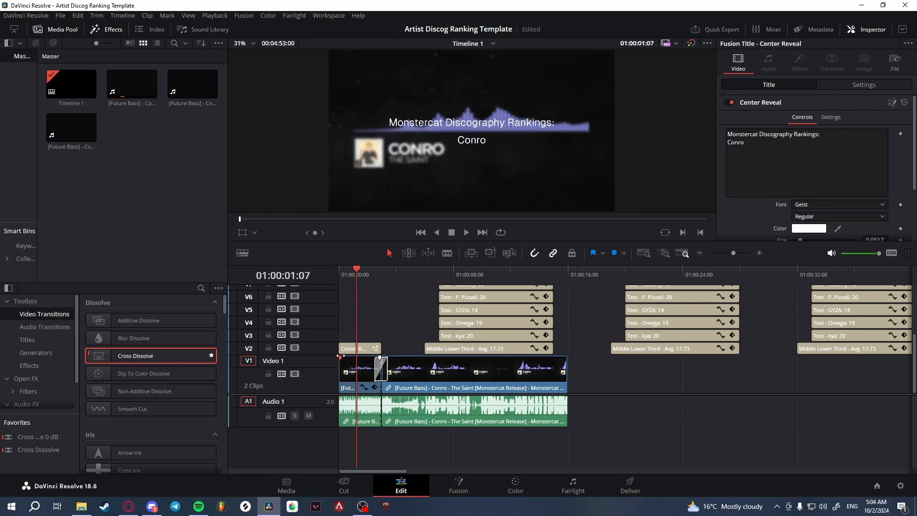
{"action": "left_click_drag", "start_coordinate": [340, 356], "coordinate": [351, 357]}
{"action": "left_click_drag", "start_coordinate": [339, 398], "coordinate": [352, 397]}
Play the timeline from its beginning into the first ranking section and stop at 01:00:11:02.
{"action": "key", "text": "Home"}
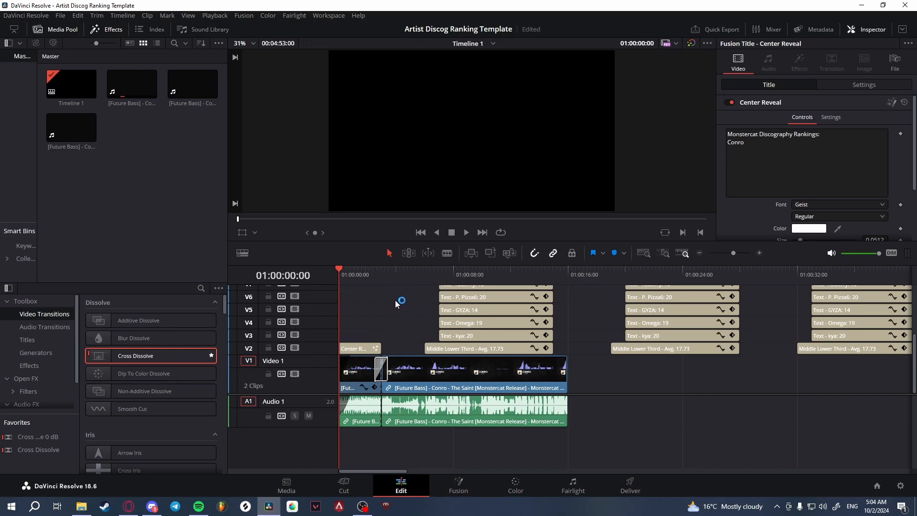
{"action": "key", "text": "space"}
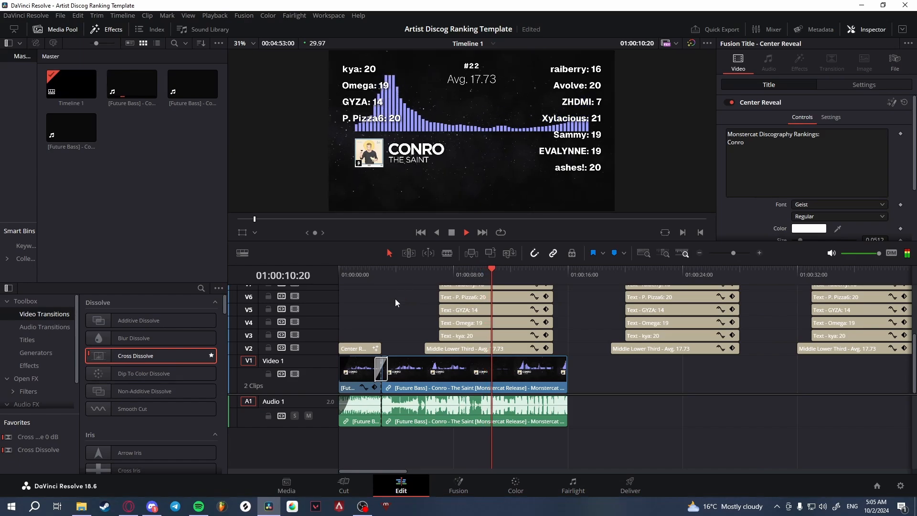
{"action": "key", "text": "space"}
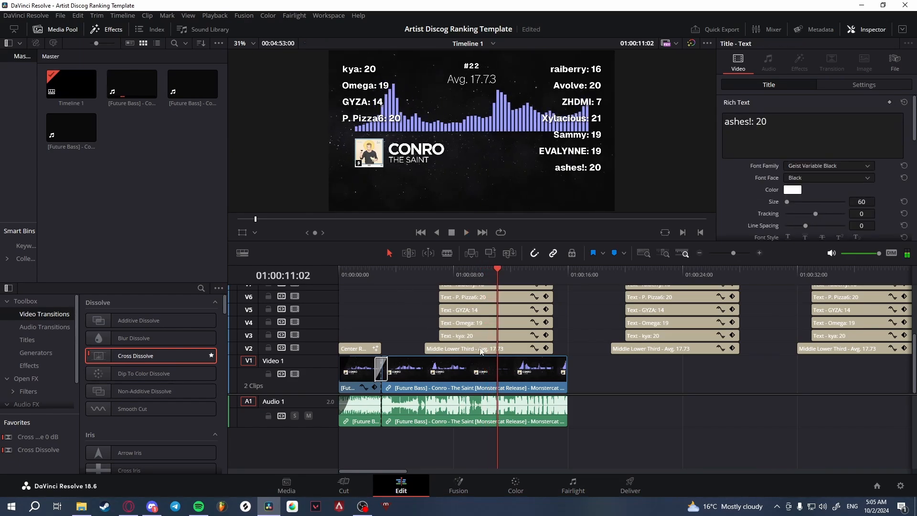
Save the project and give the video tracks more room above the audio track in the timeline.
{"action": "key", "text": "ctrl+s"}
{"action": "left_click_drag", "start_coordinate": [438, 393], "coordinate": [439, 430]}
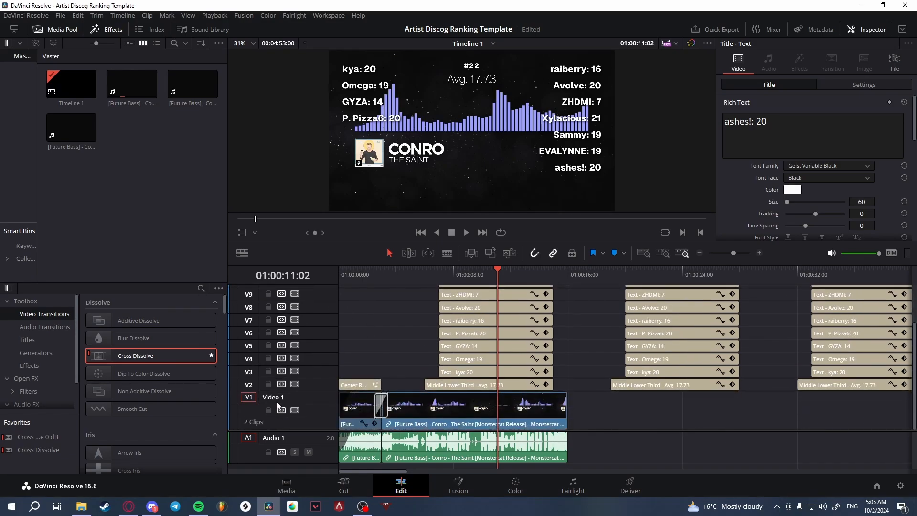
Mute and unmute Audio 1, and hide Video 1, scrub to 01:00:13:04 and show the track again.
{"action": "left_click", "coordinate": [308, 452]}
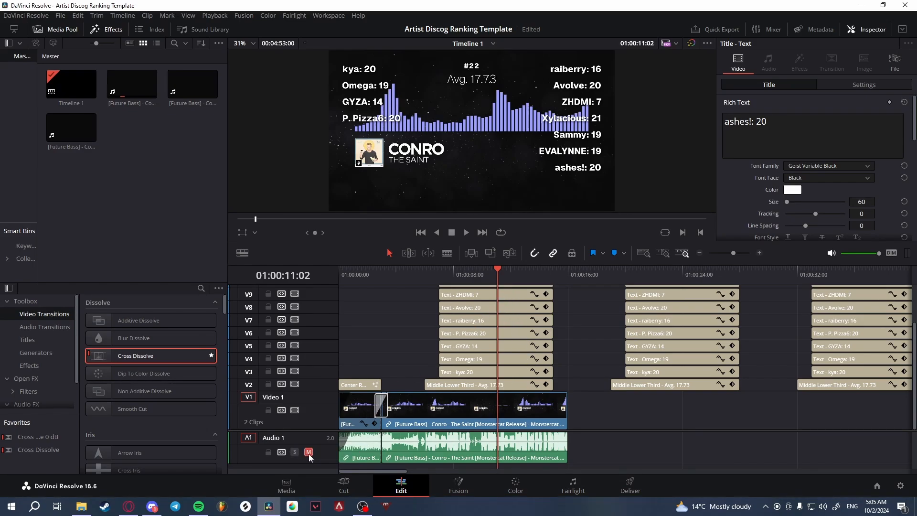
{"action": "left_click", "coordinate": [308, 452]}
{"action": "left_click", "coordinate": [295, 410]}
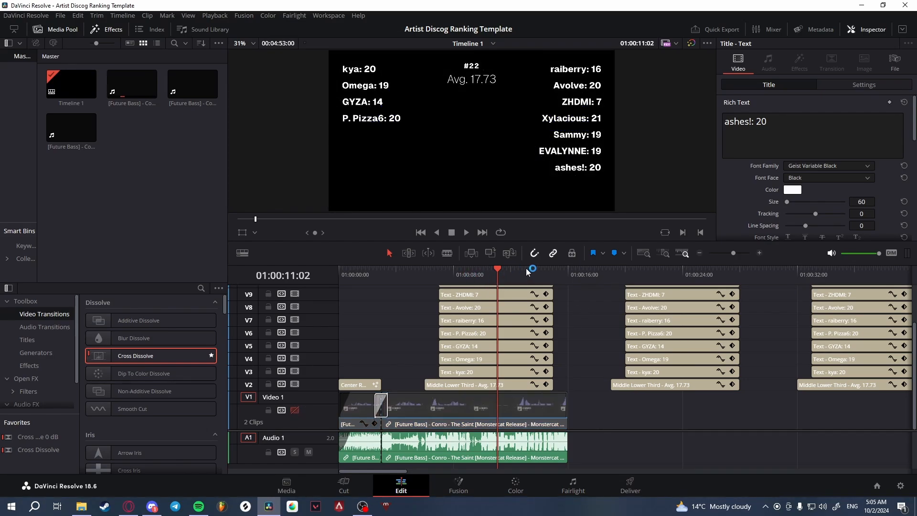
{"action": "mouse_move", "coordinate": [531, 271]}
{"action": "left_mouse_down"}
{"action": "mouse_move", "coordinate": [477, 276]}
{"action": "mouse_move", "coordinate": [527, 277]}
{"action": "left_mouse_up"}
{"action": "left_click", "coordinate": [295, 410]}
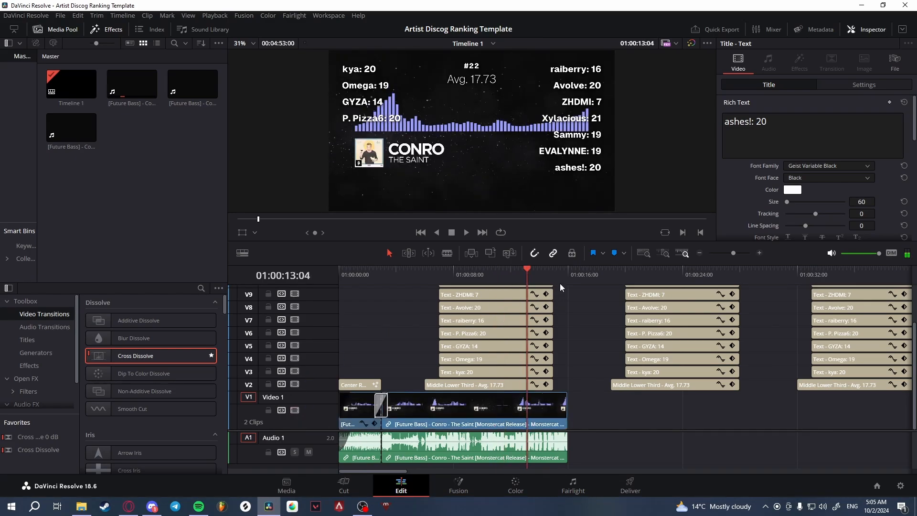
Look through the first ranking section's score text clips on tracks V8 to V13.
{"action": "scroll", "coordinate": [479, 377], "scroll_direction": "up", "scroll_amount": 4}
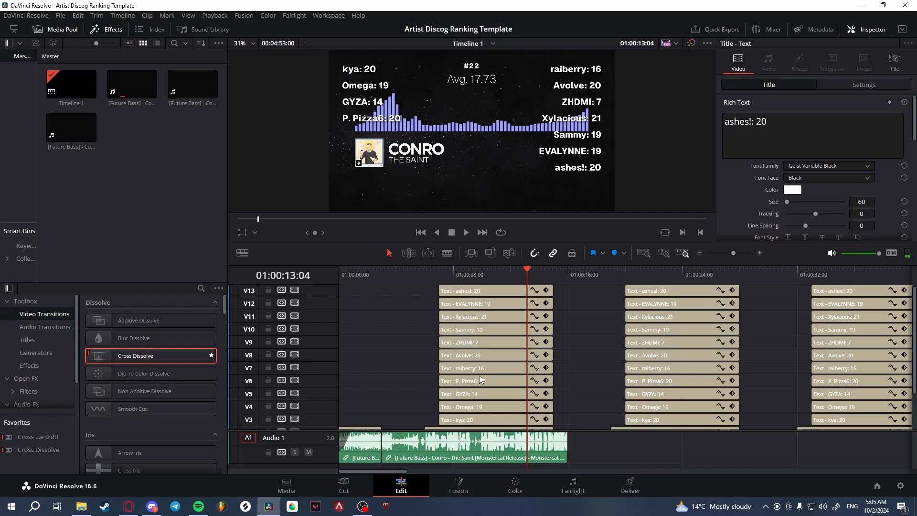
{"action": "left_click", "coordinate": [501, 290]}
{"action": "left_click", "coordinate": [499, 304]}
{"action": "left_click", "coordinate": [497, 331]}
{"action": "left_click", "coordinate": [495, 356]}
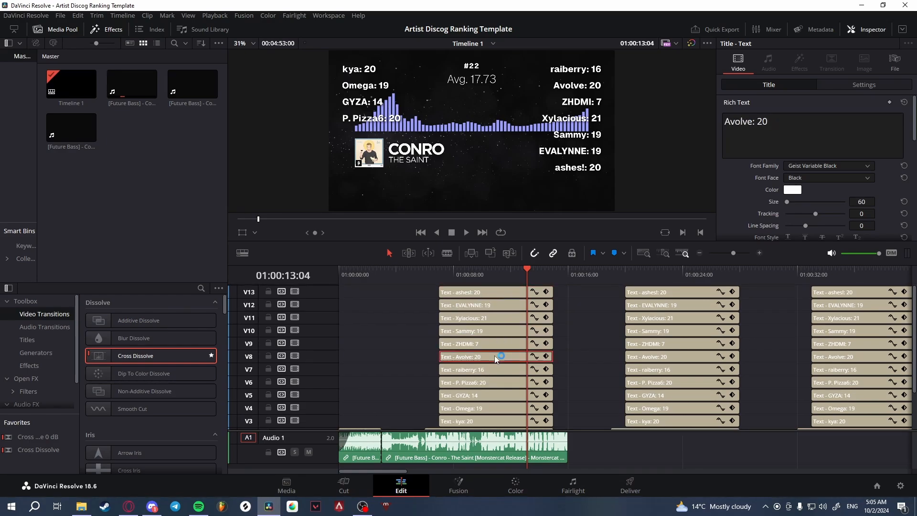
{"action": "scroll", "coordinate": [495, 382], "scroll_direction": "down", "scroll_amount": 4}
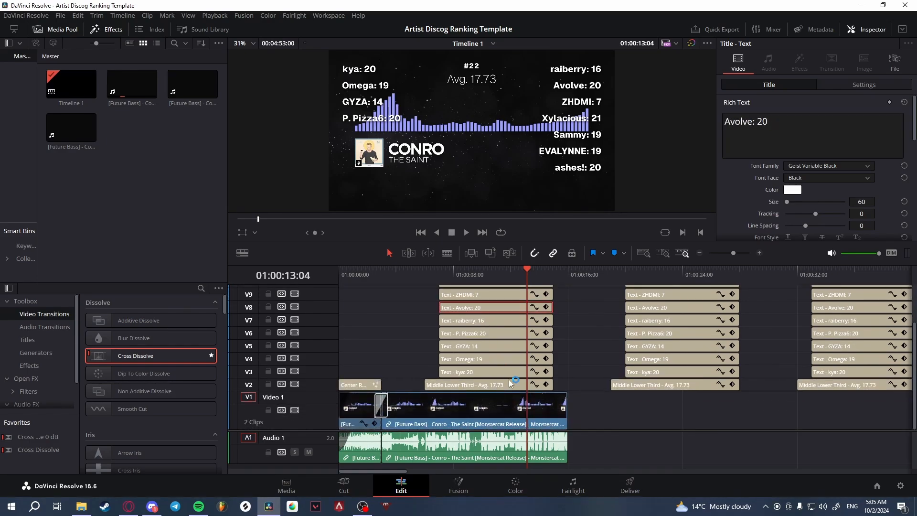
Copy all titles of the first ranking section and paste them at 01:04:52:00, over the end of the closing Center Reveal title.
{"action": "left_click_drag", "start_coordinate": [569, 385], "coordinate": [503, 258]}
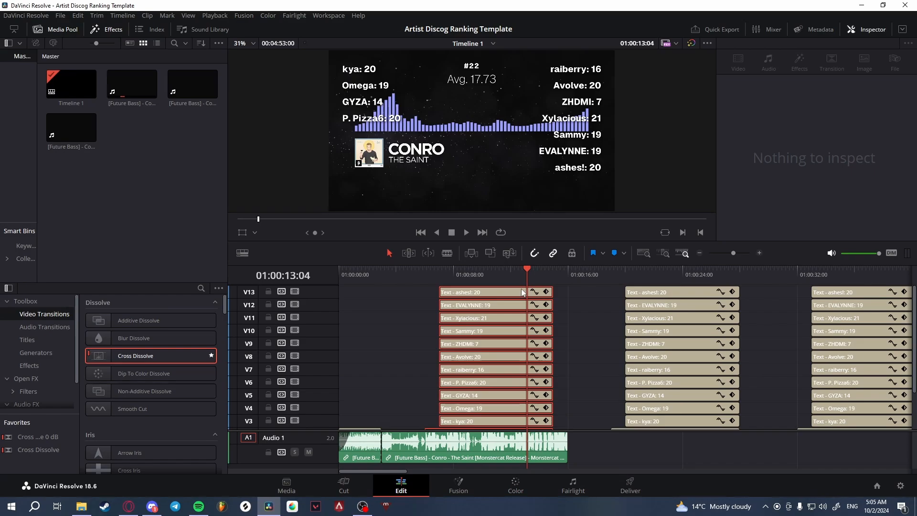
{"action": "scroll", "coordinate": [586, 357], "scroll_direction": "down", "scroll_amount": 4}
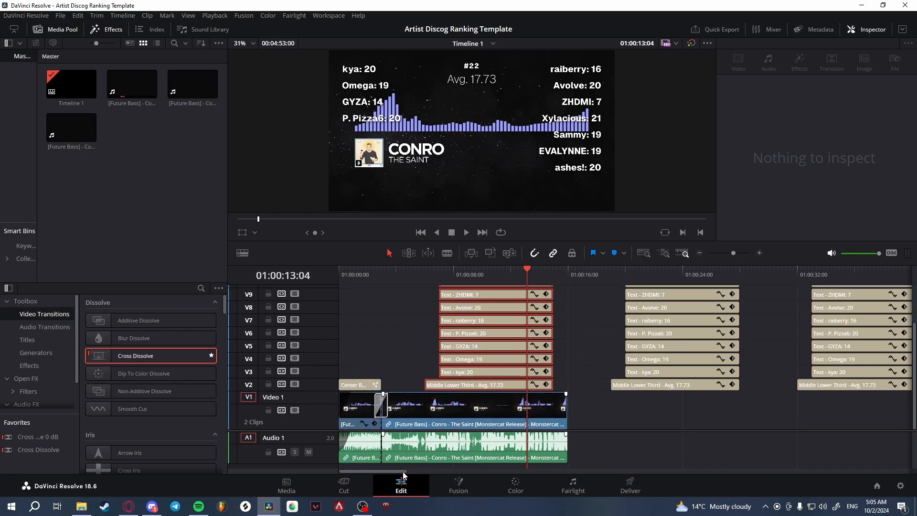
{"action": "left_click_drag", "start_coordinate": [403, 471], "coordinate": [889, 460]}
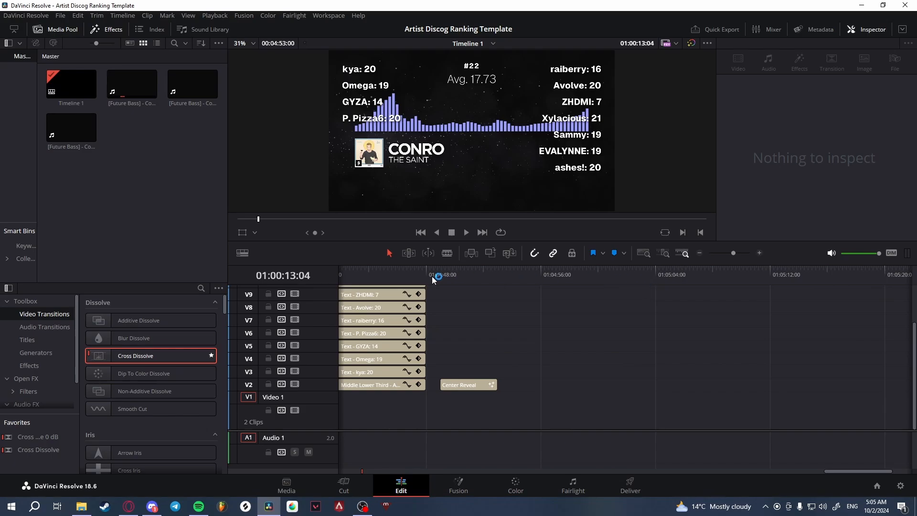
{"action": "mouse_move", "coordinate": [431, 276]}
{"action": "left_mouse_down"}
{"action": "mouse_move", "coordinate": [508, 276]}
{"action": "mouse_move", "coordinate": [425, 272]}
{"action": "left_mouse_up"}
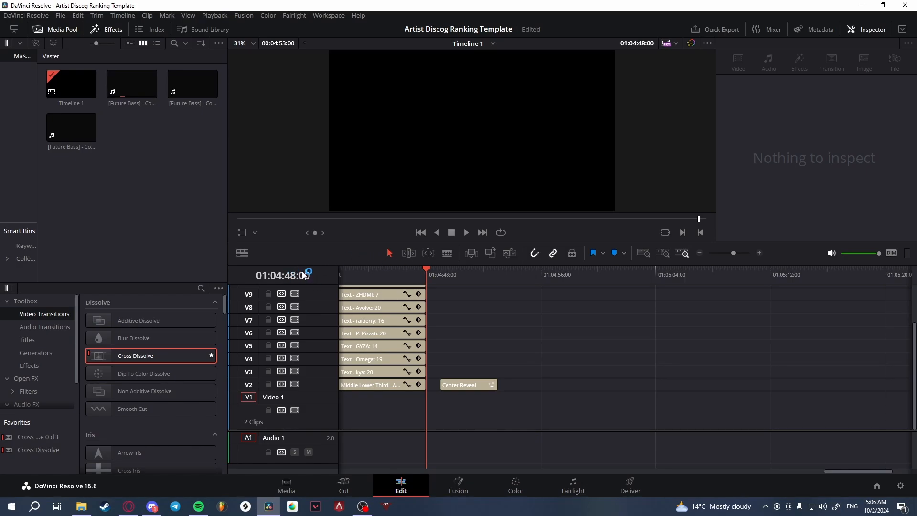
{"action": "left_click_drag", "start_coordinate": [483, 274], "coordinate": [483, 273]}
{"action": "key", "text": "ctrl+v"}
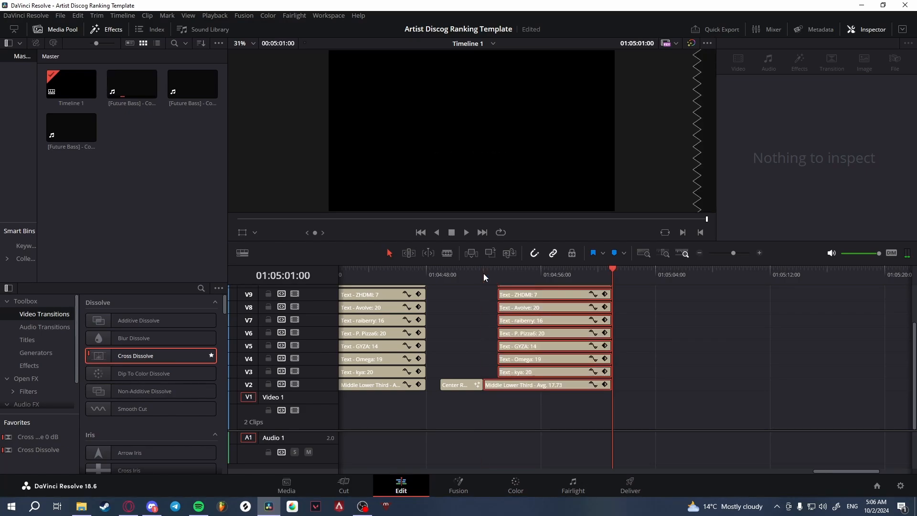
Delete the pasted ranking titles, and undo back to the state before the paste.
{"action": "key", "text": "ctrl+s"}
{"action": "key", "text": "Delete"}
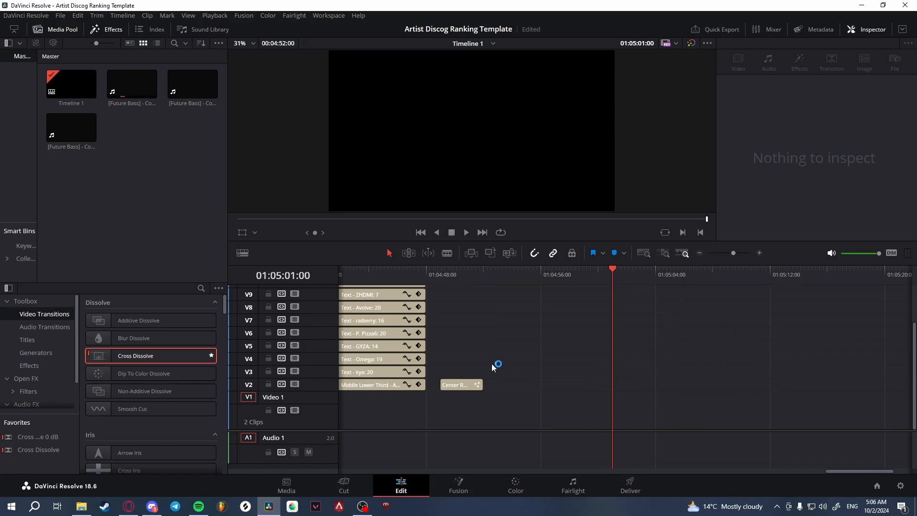
{"action": "key", "text": "ctrl+z"}
{"action": "key", "text": "ctrl+z"}
{"action": "key", "text": "ctrl+z"}
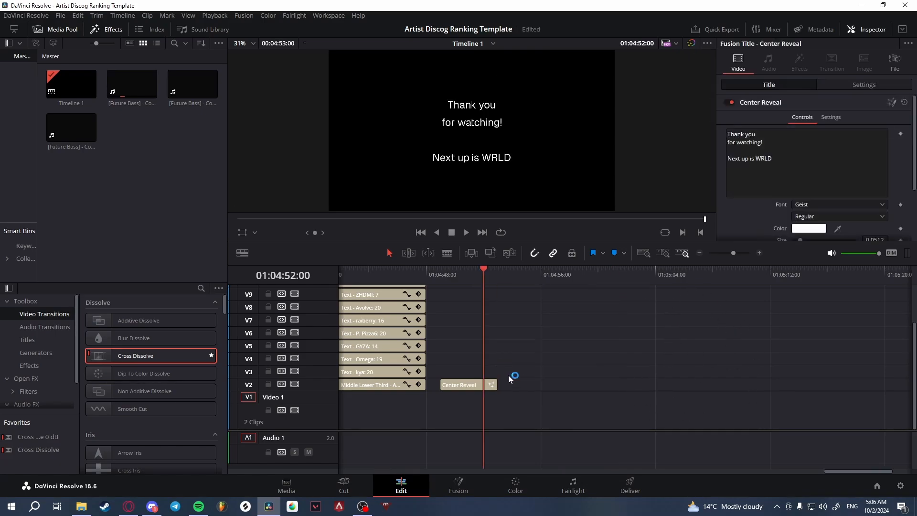
Try placing the Conro - On My Way Up clip directly after The Saint at 01:00:16:00, preview both sections and delete it.
{"action": "left_click_drag", "start_coordinate": [873, 462], "coordinate": [377, 465]}
{"action": "left_click", "coordinate": [547, 275]}
{"action": "left_click", "coordinate": [590, 377]}
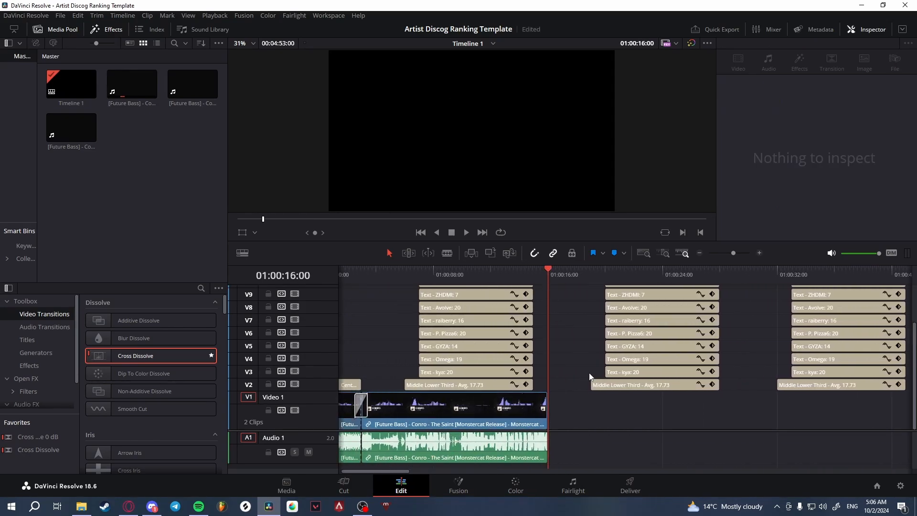
{"action": "left_click_drag", "start_coordinate": [196, 82], "coordinate": [554, 420]}
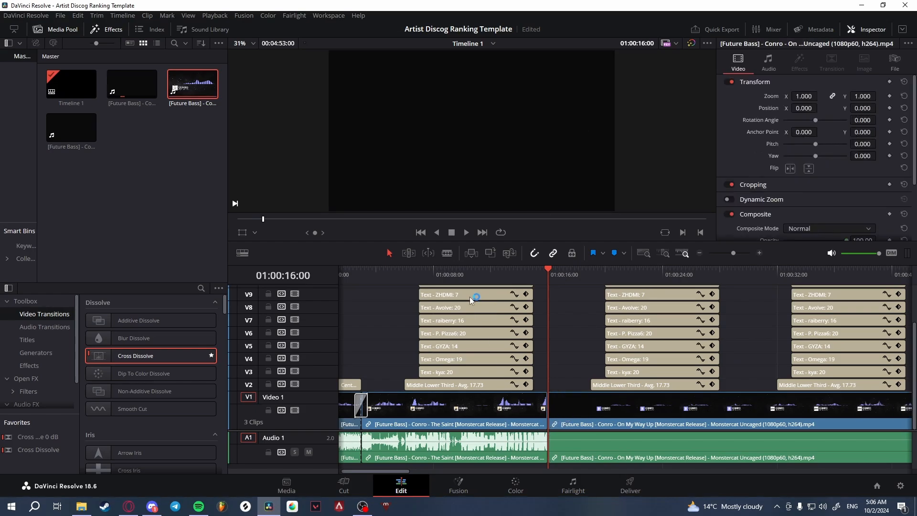
{"action": "left_click", "coordinate": [475, 273]}
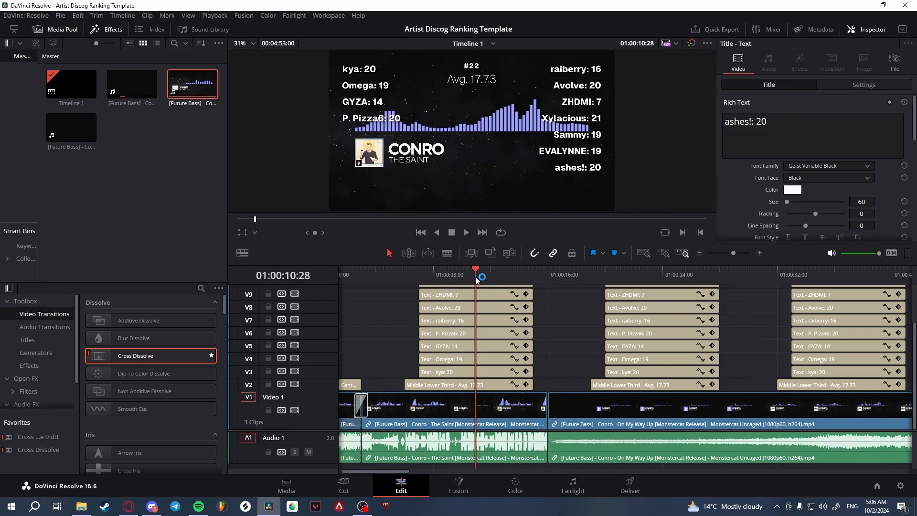
{"action": "left_click", "coordinate": [649, 274]}
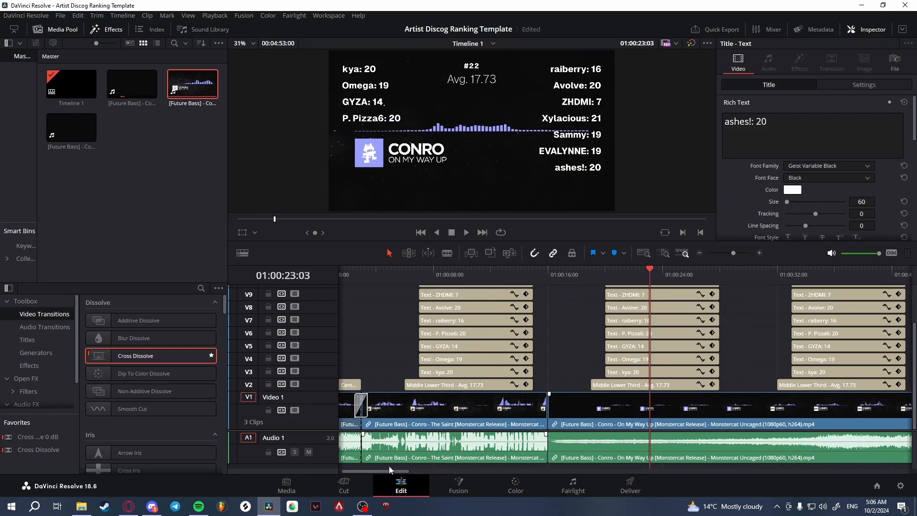
{"action": "key", "text": "Delete"}
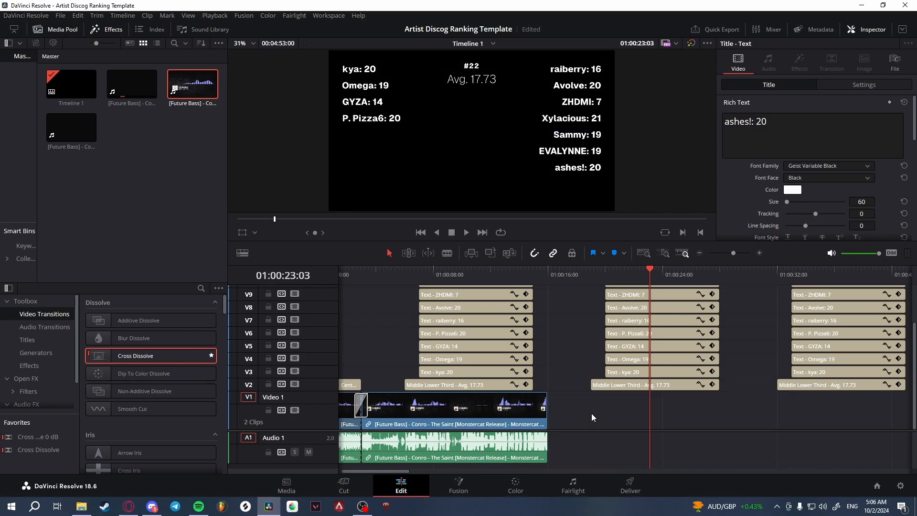
Try placing the Conro - On My Way Up clip over the end of The Saint, preview it at 01:00:12:19 and undo it.
{"action": "left_click_drag", "start_coordinate": [193, 83], "coordinate": [486, 406]}
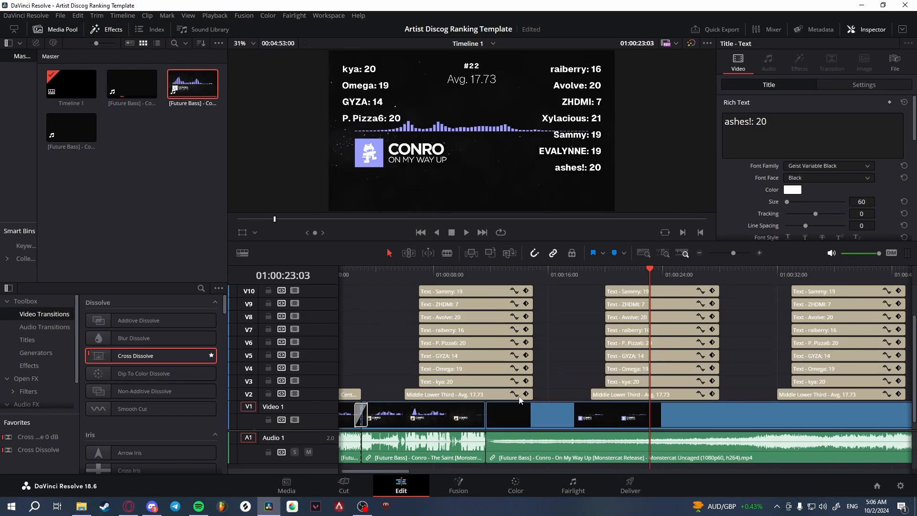
{"action": "left_click", "coordinate": [500, 275]}
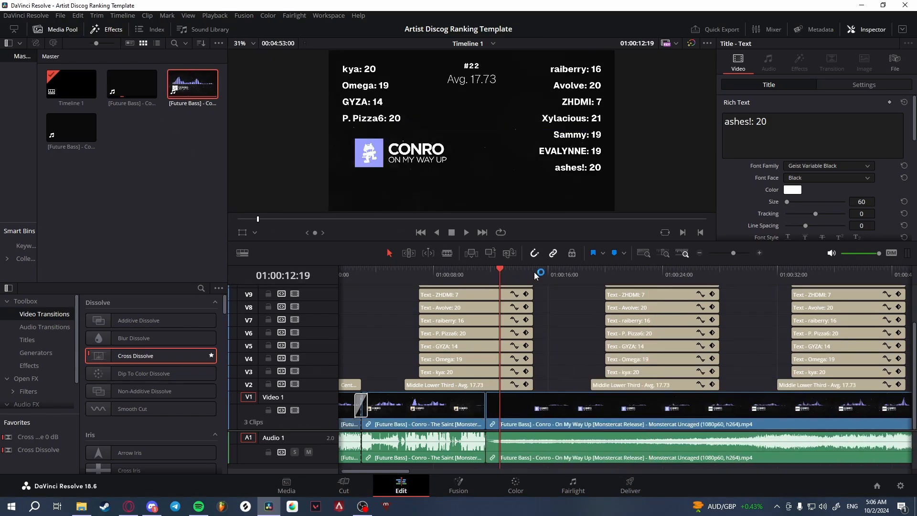
{"action": "key", "text": "ctrl+z"}
Place the Conro - On My Way Up clip on Video 1 with a gap of about one second after The Saint.
{"action": "left_click_drag", "start_coordinate": [201, 88], "coordinate": [573, 403]}
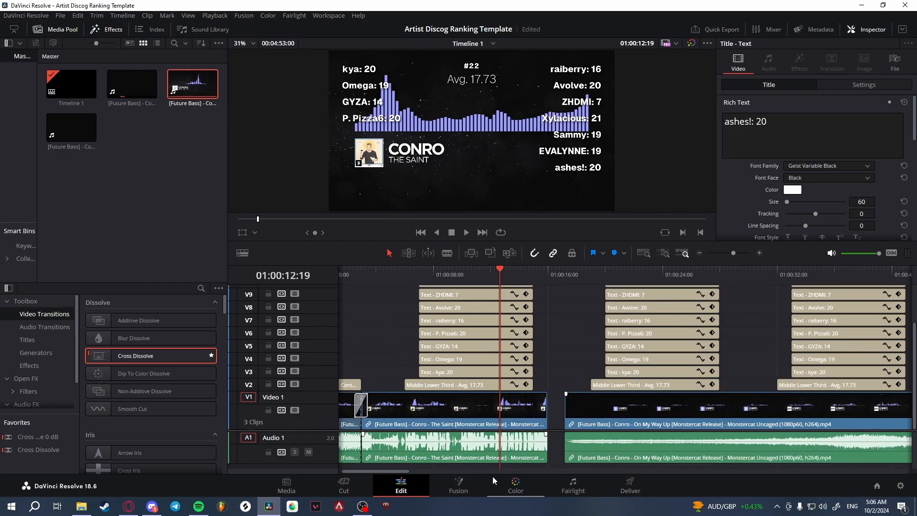
Shift the Conro - On My Way Up clip slightly further from The Saint on Video 1, and save the project.
{"action": "left_click_drag", "start_coordinate": [403, 470], "coordinate": [420, 474]}
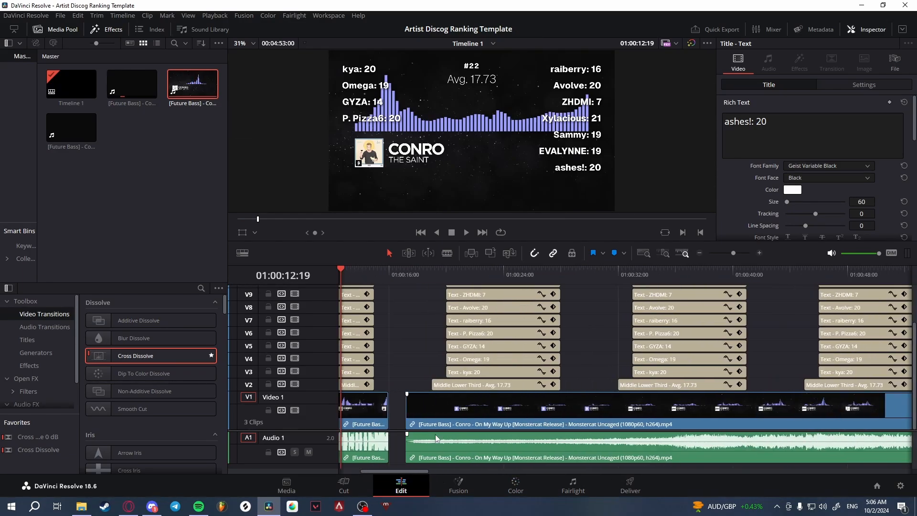
{"action": "mouse_move", "coordinate": [441, 416]}
{"action": "left_mouse_down"}
{"action": "mouse_move", "coordinate": [430, 415]}
{"action": "mouse_move", "coordinate": [457, 414]}
{"action": "left_mouse_up"}
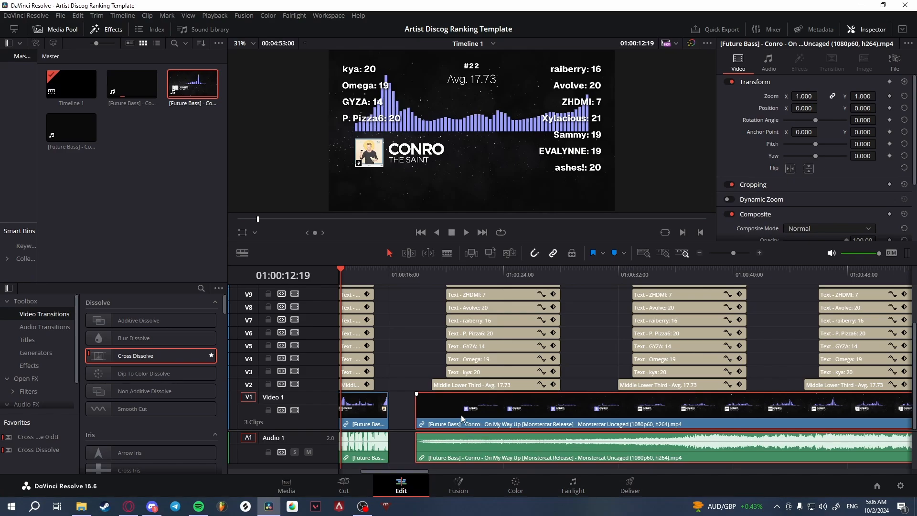
{"action": "left_click_drag", "start_coordinate": [406, 471], "coordinate": [494, 468]}
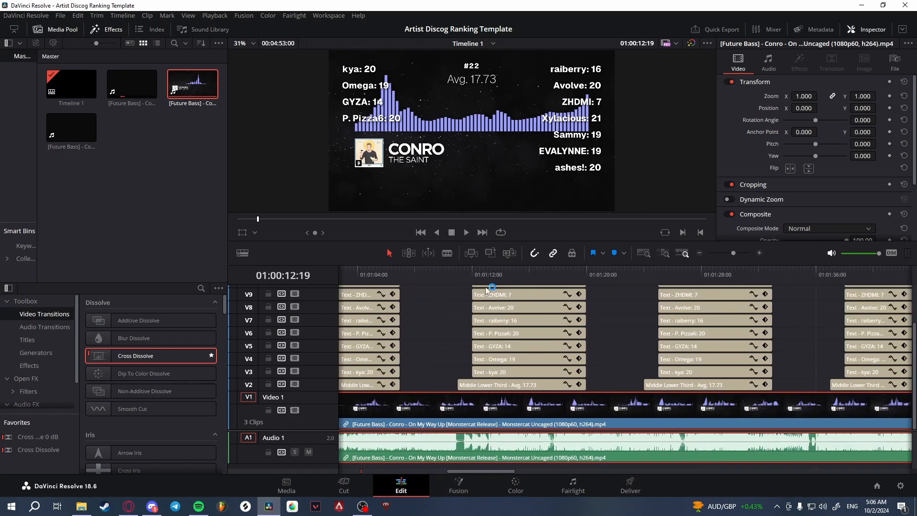
{"action": "left_click_drag", "start_coordinate": [507, 415], "coordinate": [505, 349]}
{"action": "key", "text": "ctrl+z"}
{"action": "key", "text": "ctrl+s"}
Preview On My Way Up around 01:01:13 and split it at 01:01:13:05 and again where the next rank title starts.
{"action": "left_click", "coordinate": [484, 275]}
{"action": "key", "text": "space"}
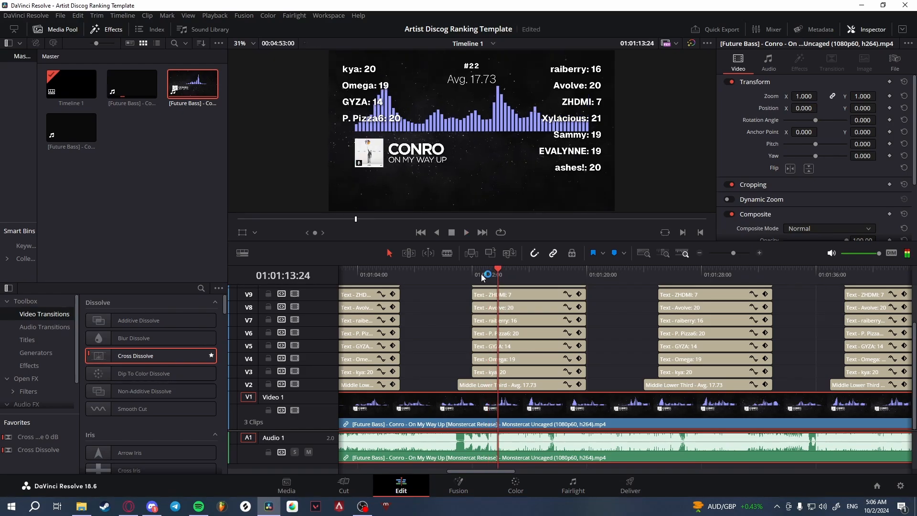
{"action": "key", "text": "Up"}
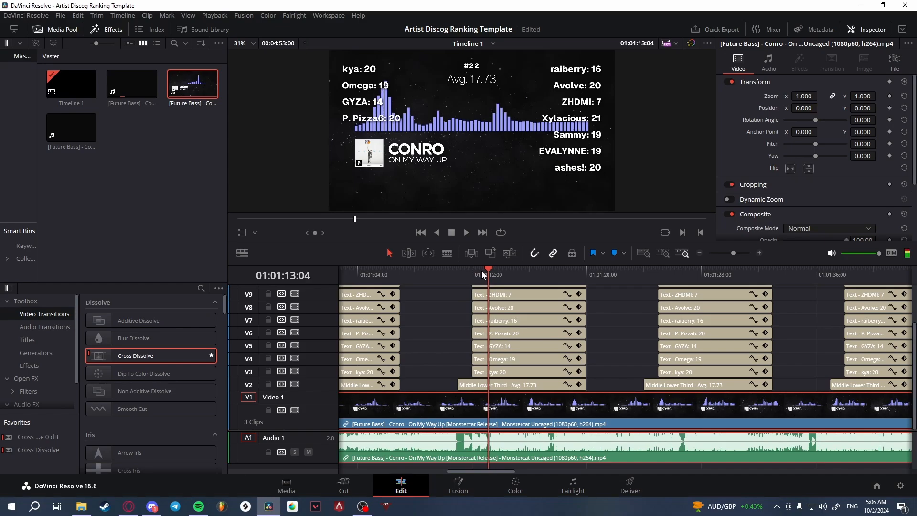
{"action": "left_click", "coordinate": [447, 252]}
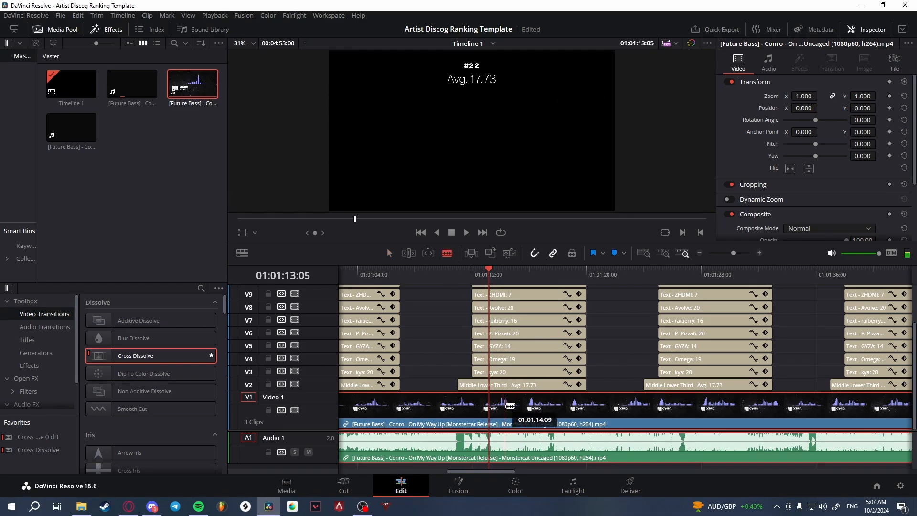
{"action": "left_click", "coordinate": [489, 407]}
{"action": "left_click", "coordinate": [643, 407]}
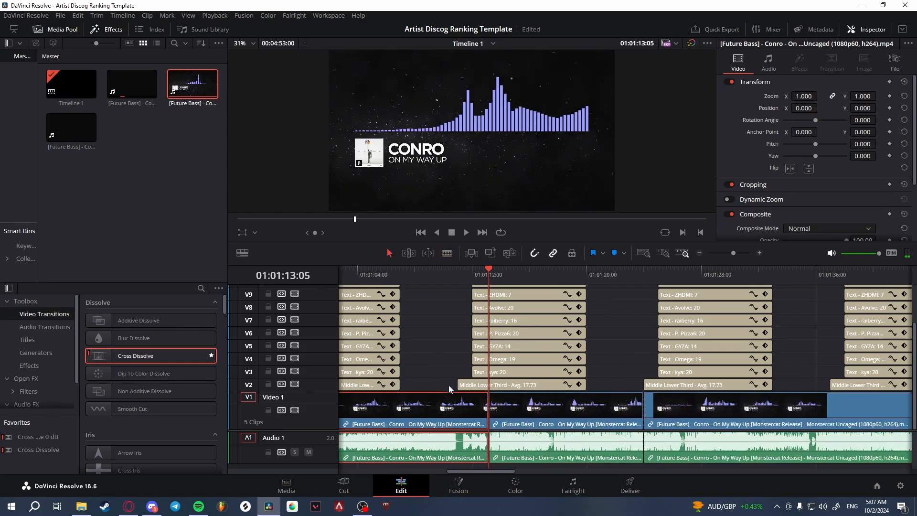
Delete the outer pieces of On My Way Up and move the kept section to the second rank title's start at 01:00:19:00.
{"action": "left_click", "coordinate": [689, 413]}
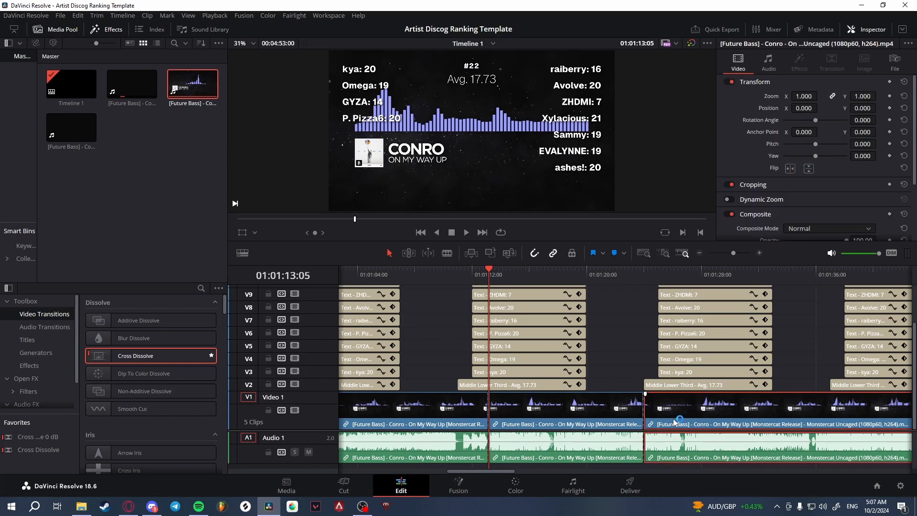
{"action": "left_click", "coordinate": [460, 404], "text": "ctrl"}
{"action": "key", "text": "BackSpace"}
{"action": "left_click_drag", "start_coordinate": [568, 413], "coordinate": [673, 422]}
{"action": "scroll", "coordinate": [643, 360], "scroll_direction": "up", "scroll_amount": 4}
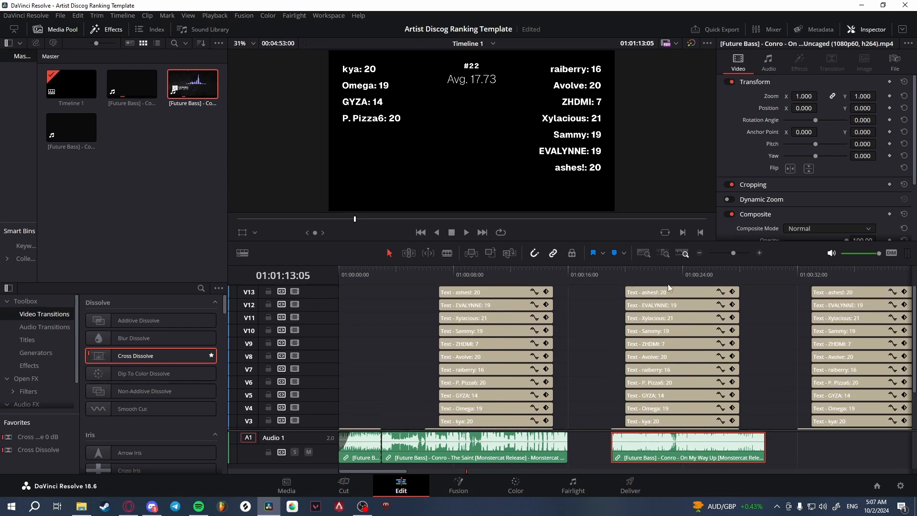
{"action": "left_click", "coordinate": [655, 291]}
{"action": "scroll", "coordinate": [664, 364], "scroll_direction": "down", "scroll_amount": 4}
{"action": "left_click", "coordinate": [653, 414]}
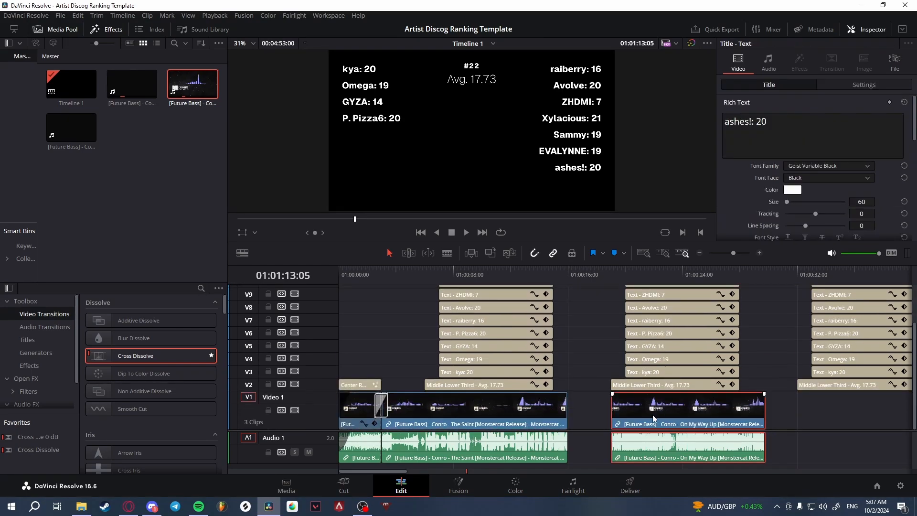
{"action": "left_click", "coordinate": [522, 409], "text": "ctrl"}
{"action": "scroll", "coordinate": [639, 334], "scroll_direction": "up", "scroll_amount": 4}
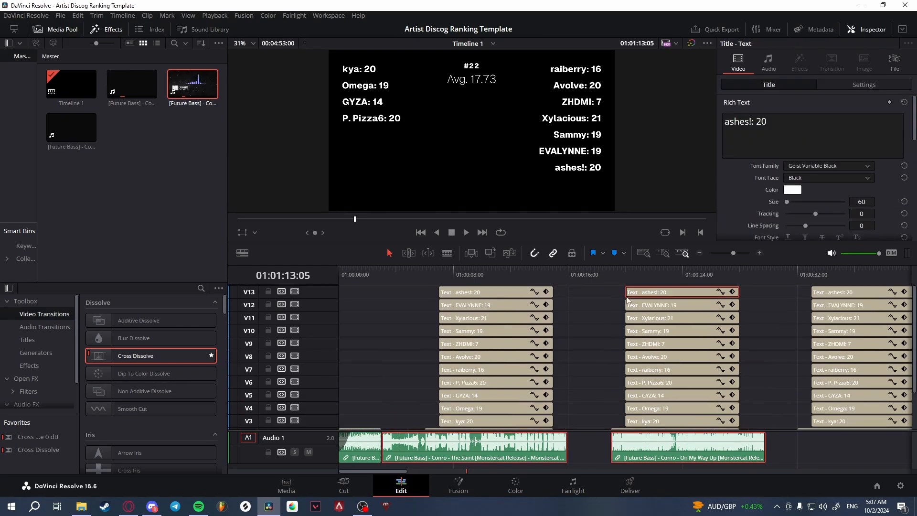
{"action": "left_click", "coordinate": [667, 292], "text": "ctrl"}
{"action": "scroll", "coordinate": [659, 348], "scroll_direction": "down", "scroll_amount": 4}
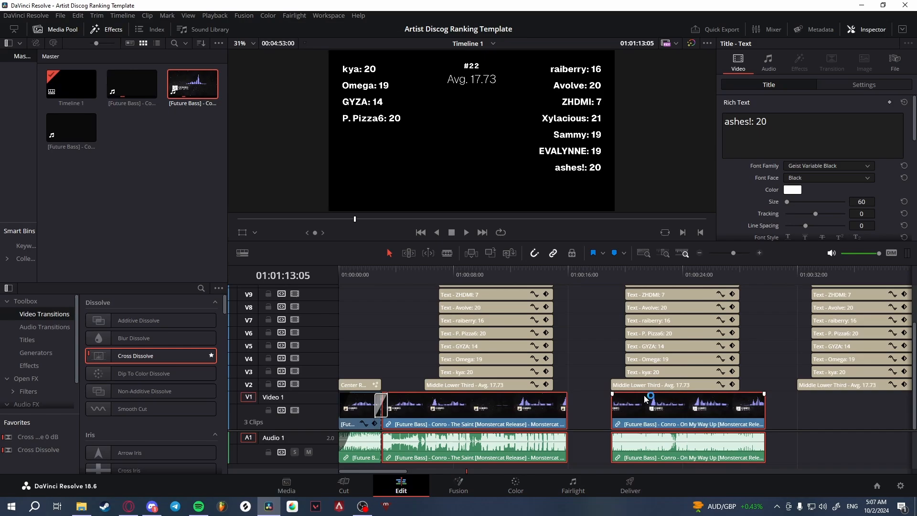
{"action": "left_click", "coordinate": [785, 420]}
Extend the start of On My Way Up back to the end of The Saint, and trim its end to 01:00:29:00.
{"action": "left_click", "coordinate": [616, 404]}
{"action": "left_click_drag", "start_coordinate": [616, 404], "coordinate": [568, 404]}
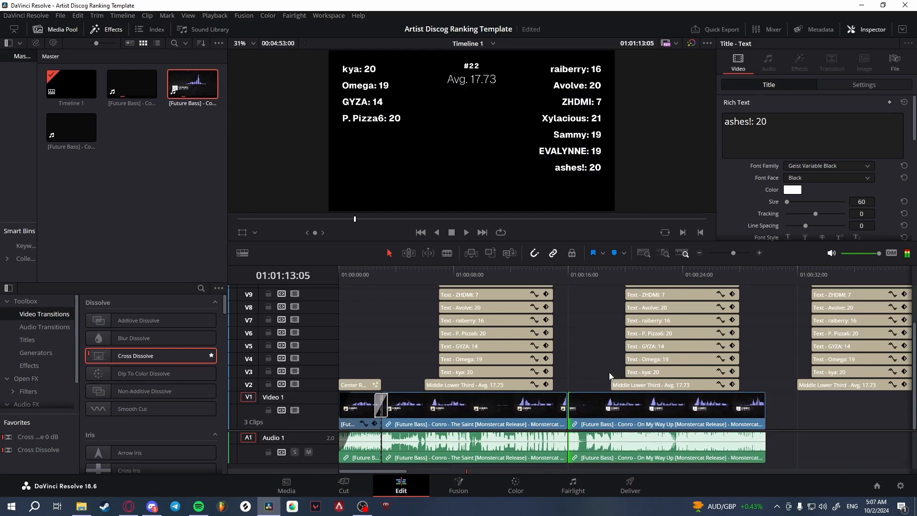
{"action": "left_click", "coordinate": [742, 275]}
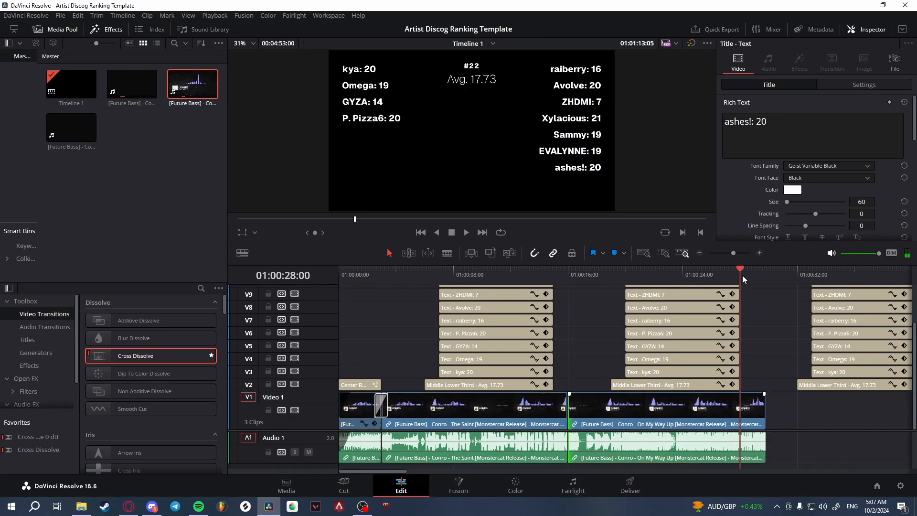
{"action": "left_click", "coordinate": [751, 273]}
{"action": "left_click", "coordinate": [753, 274]}
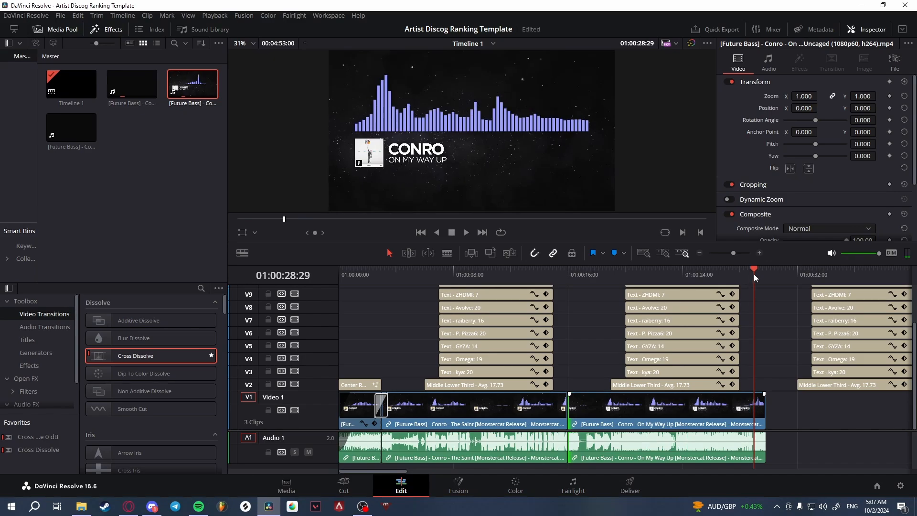
{"action": "left_click_drag", "start_coordinate": [764, 406], "coordinate": [756, 398]}
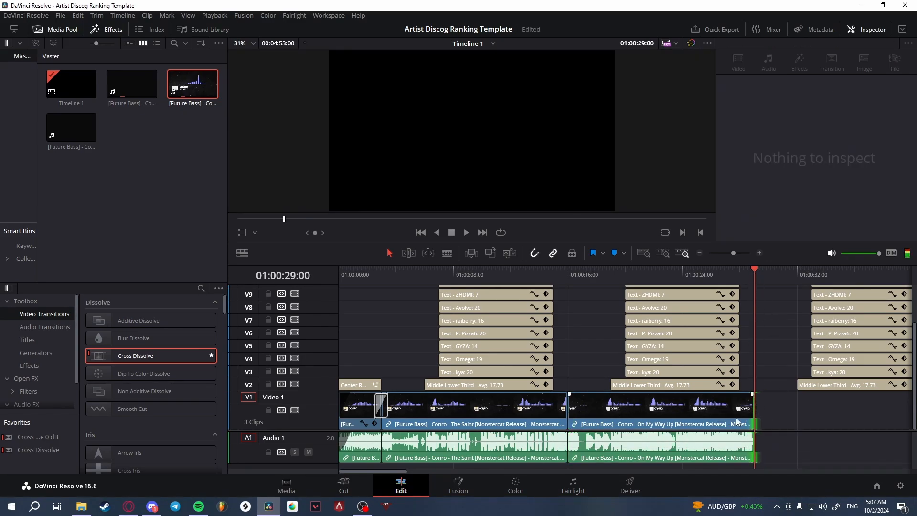
Add an audio Cross Fade 0 dB and a video Cross Dissolve between The Saint and On My Way Up, and preview the transition.
{"action": "left_click_drag", "start_coordinate": [36, 437], "coordinate": [567, 444]}
{"action": "left_click_drag", "start_coordinate": [38, 449], "coordinate": [567, 419]}
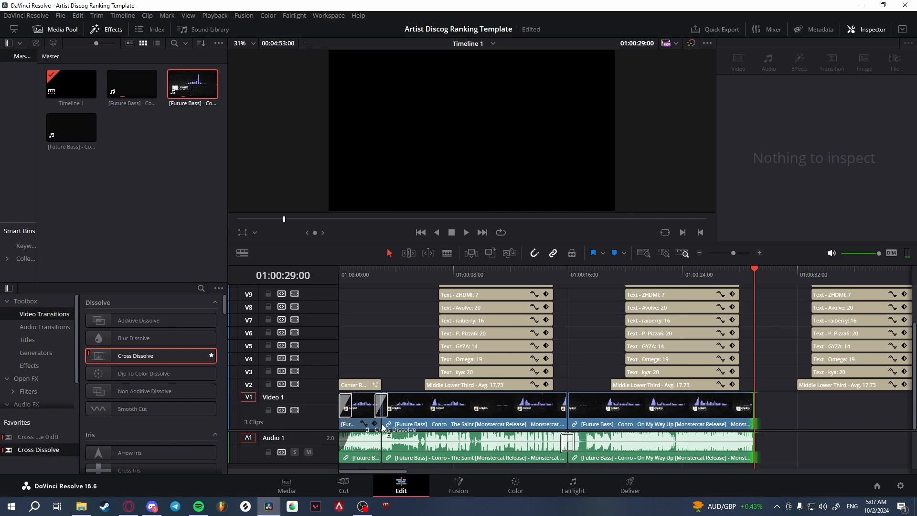
{"action": "left_click", "coordinate": [566, 279]}
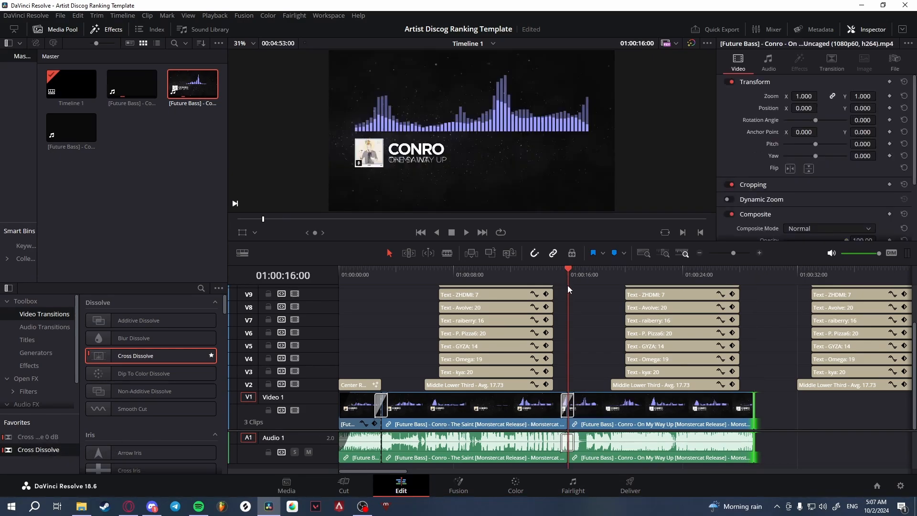
{"action": "left_click", "coordinate": [562, 277]}
{"action": "key", "text": "space"}
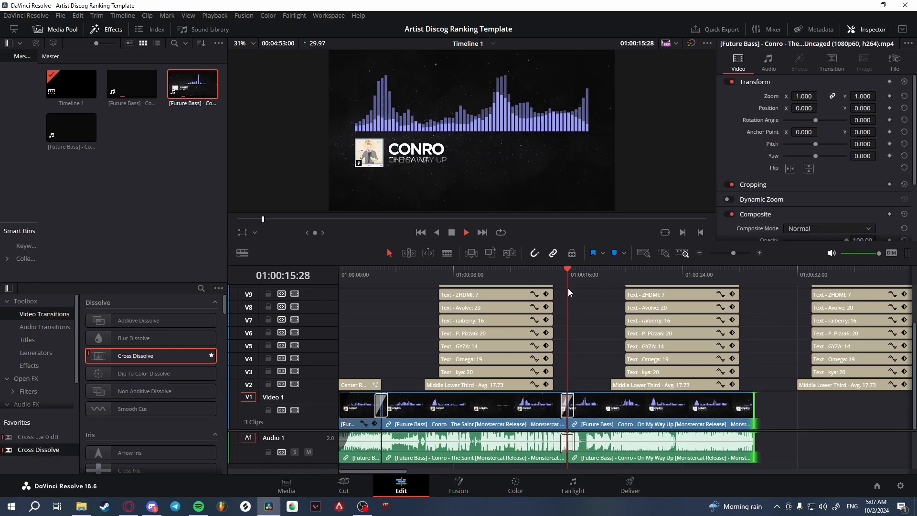
{"action": "key", "text": "space"}
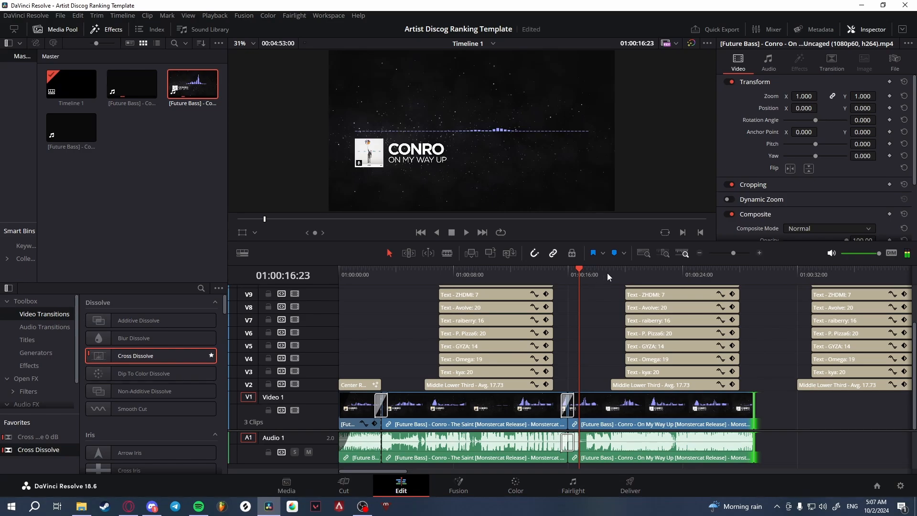
{"action": "left_click", "coordinate": [610, 275]}
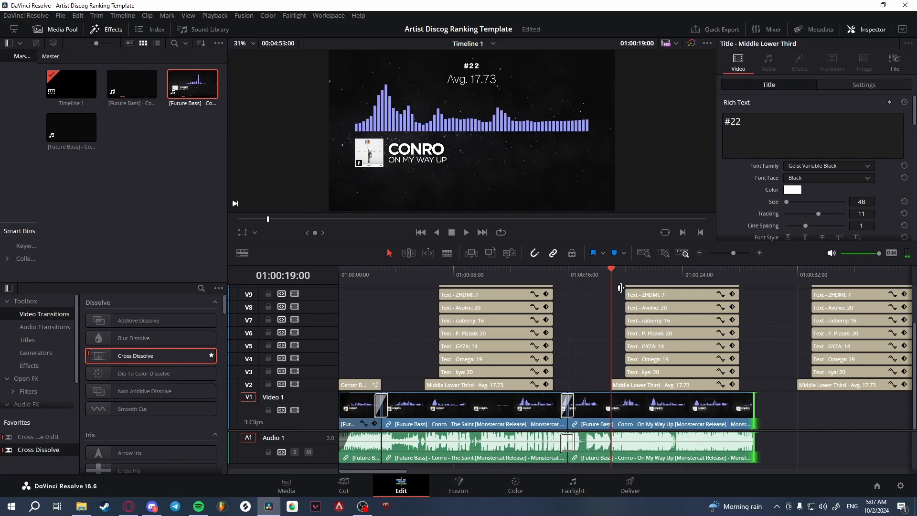
{"action": "left_click", "coordinate": [676, 275]}
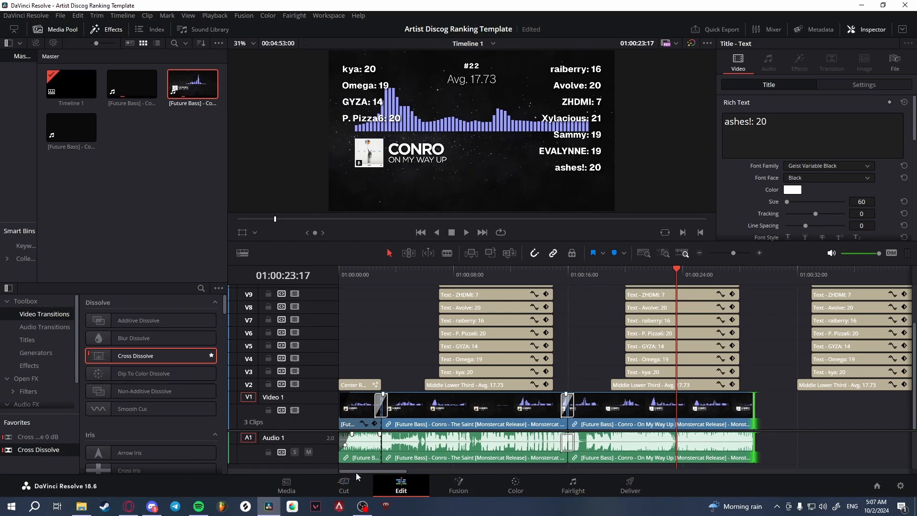
Place the Conro - City Lights (feat. Royal) clip on Video 1 at the start of the last rank title.
{"action": "left_click_drag", "start_coordinate": [356, 471], "coordinate": [814, 495]}
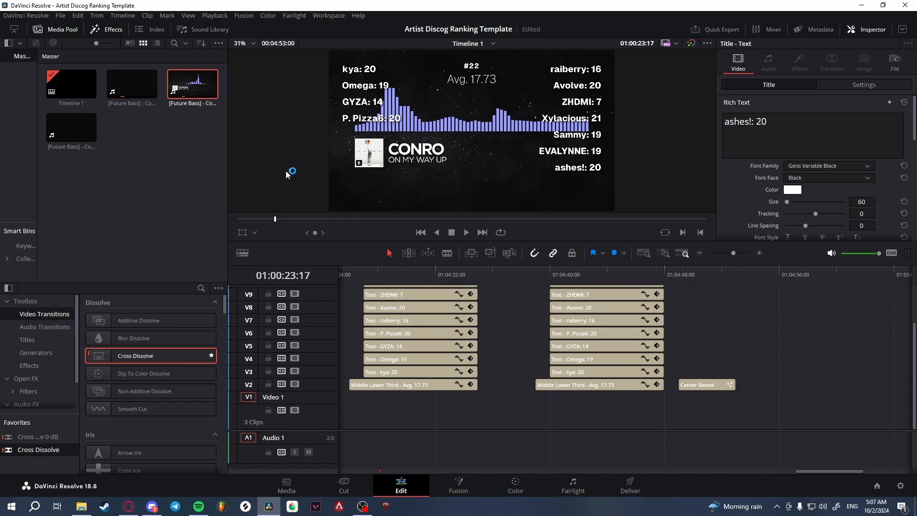
{"action": "left_click_drag", "start_coordinate": [72, 127], "coordinate": [535, 405]}
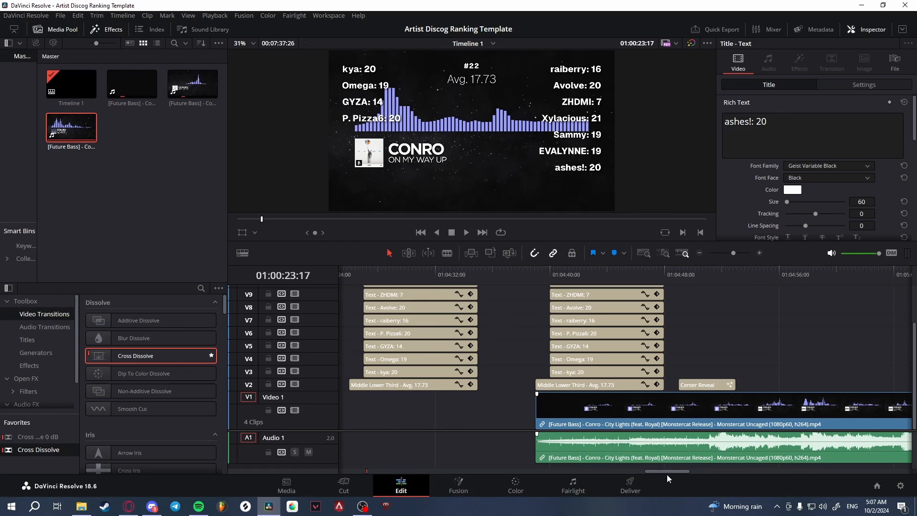
Preview City Lights around 01:05:30 and split it at 01:05:30:08 and again about 11 seconds further on.
{"action": "left_click_drag", "start_coordinate": [665, 472], "coordinate": [718, 472]}
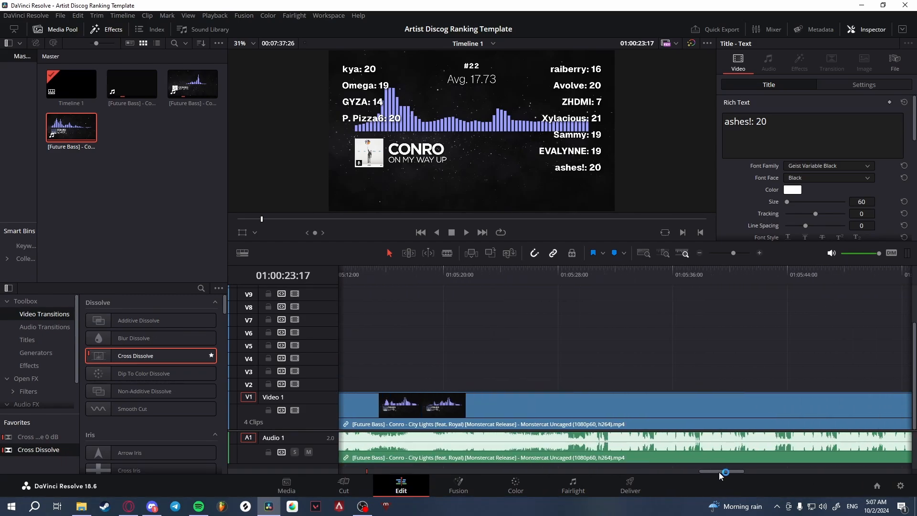
{"action": "left_click_drag", "start_coordinate": [613, 272], "coordinate": [599, 270]}
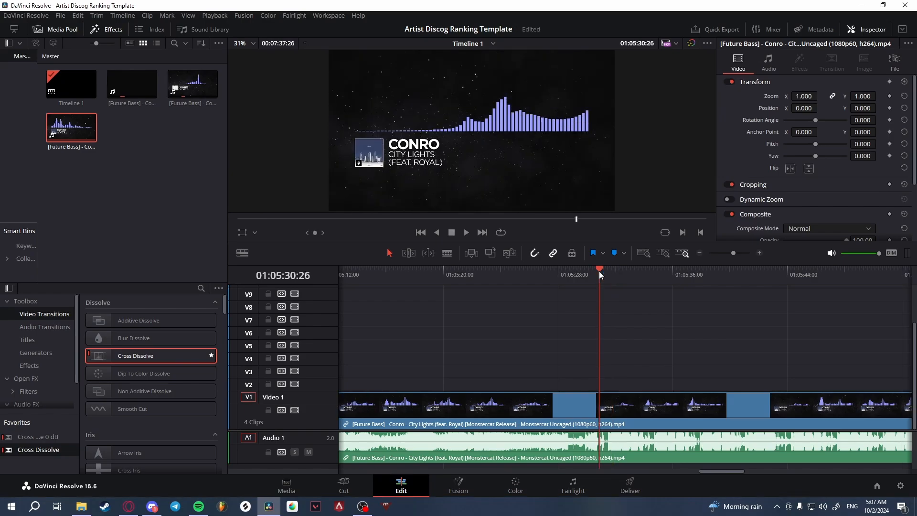
{"action": "key", "text": "space"}
{"action": "key", "text": "space"}
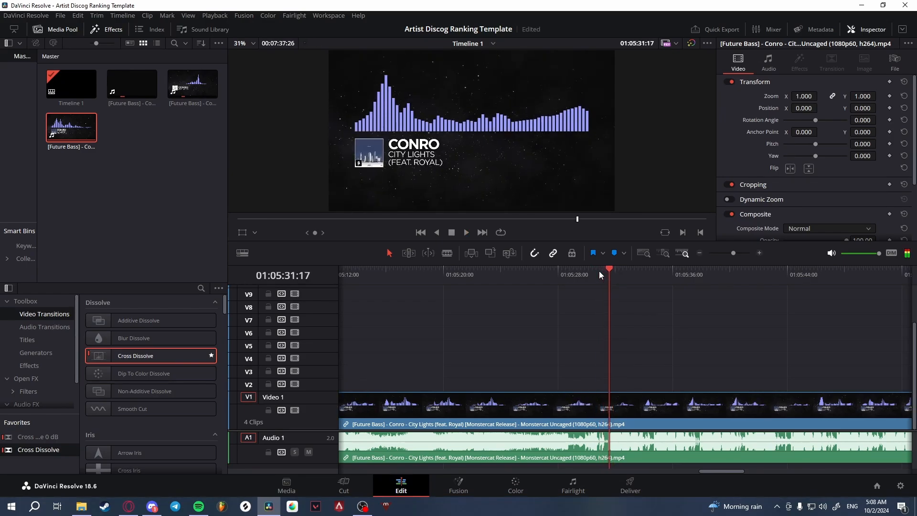
{"action": "left_click", "coordinate": [577, 267]}
{"action": "key", "text": "space"}
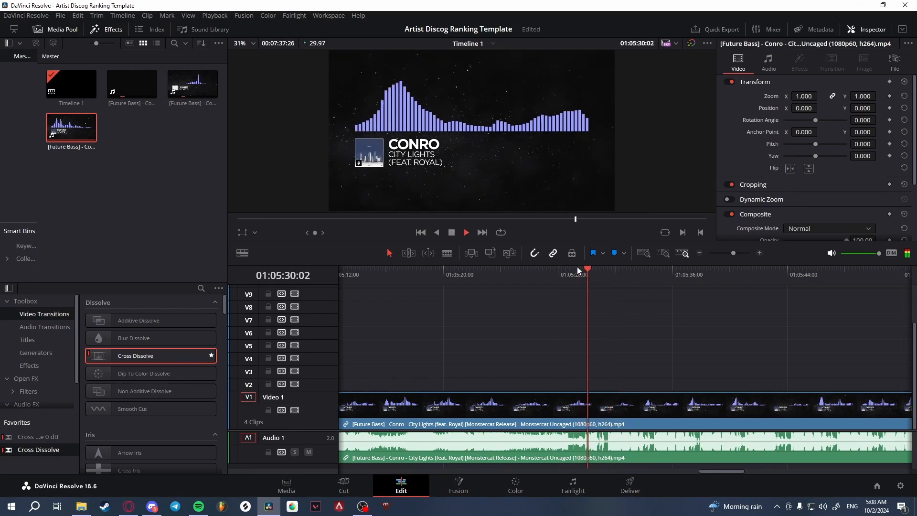
{"action": "key", "text": "Left"}
{"action": "key", "text": "Left"}
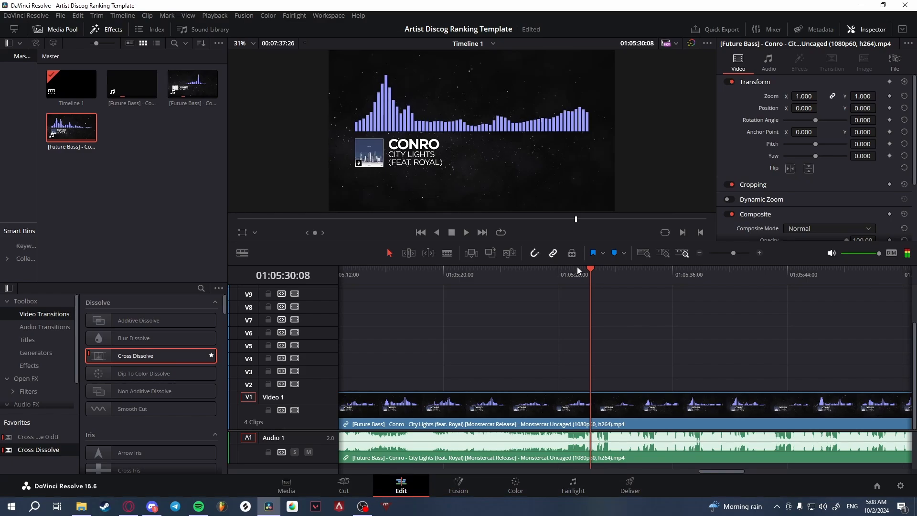
{"action": "left_click", "coordinate": [591, 409]}
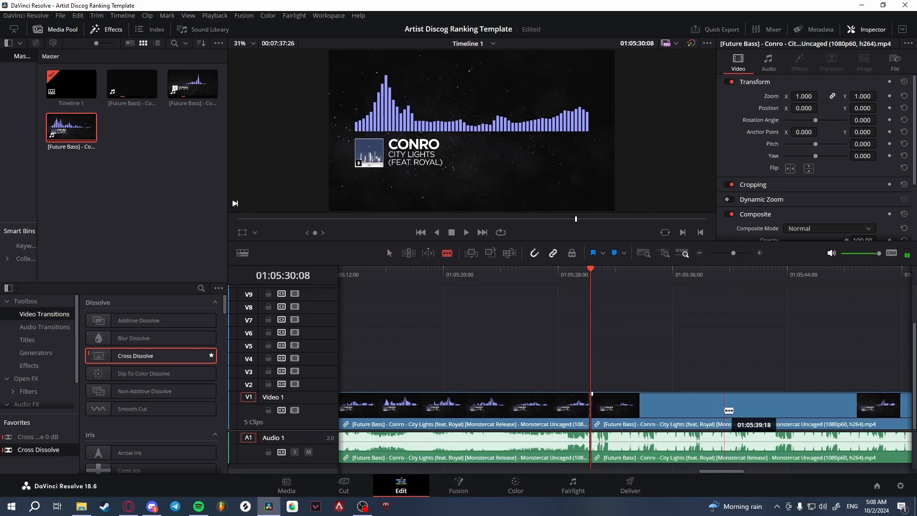
{"action": "left_click", "coordinate": [747, 409]}
Delete the City Lights pieces before and after the kept section, and save the project.
{"action": "key", "text": "a"}
{"action": "left_click_drag", "start_coordinate": [531, 381], "coordinate": [791, 417]}
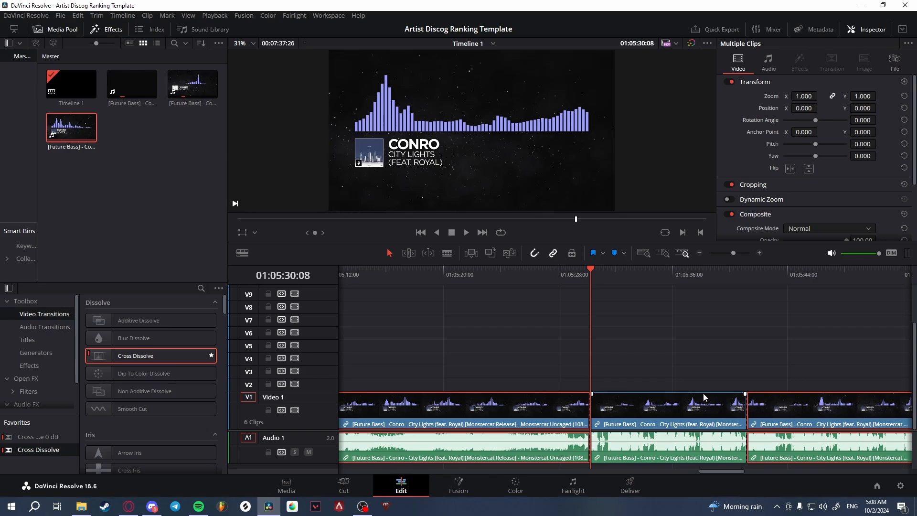
{"action": "key", "text": "BackSpace"}
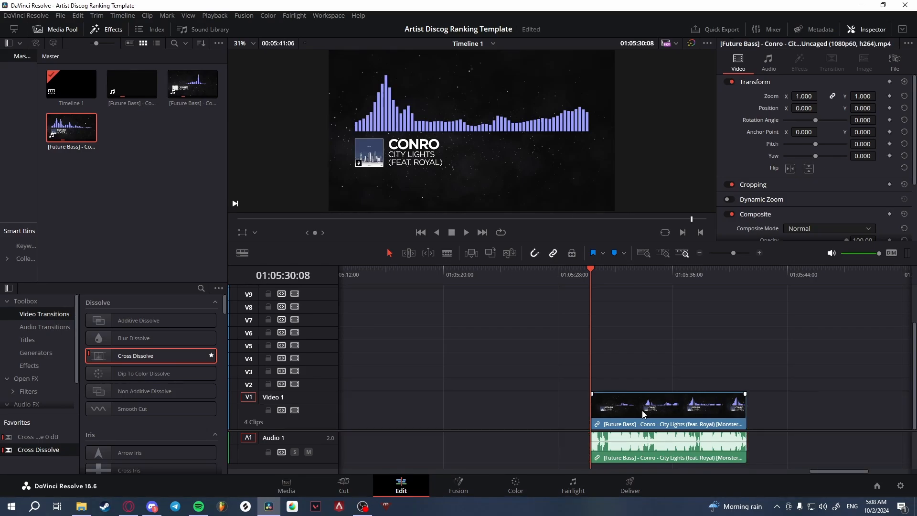
{"action": "key", "text": "ctrl+s"}
Preview the trimmed City Lights section, move it to the start of the last rank title, and check the frame at 01:04:40:00.
{"action": "key", "text": "space"}
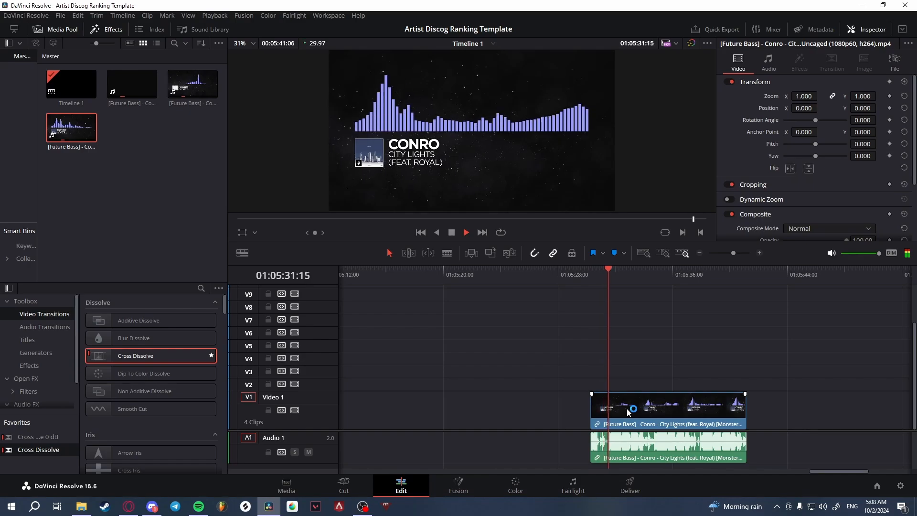
{"action": "key", "text": "space"}
{"action": "left_click_drag", "start_coordinate": [613, 400], "coordinate": [718, 424]}
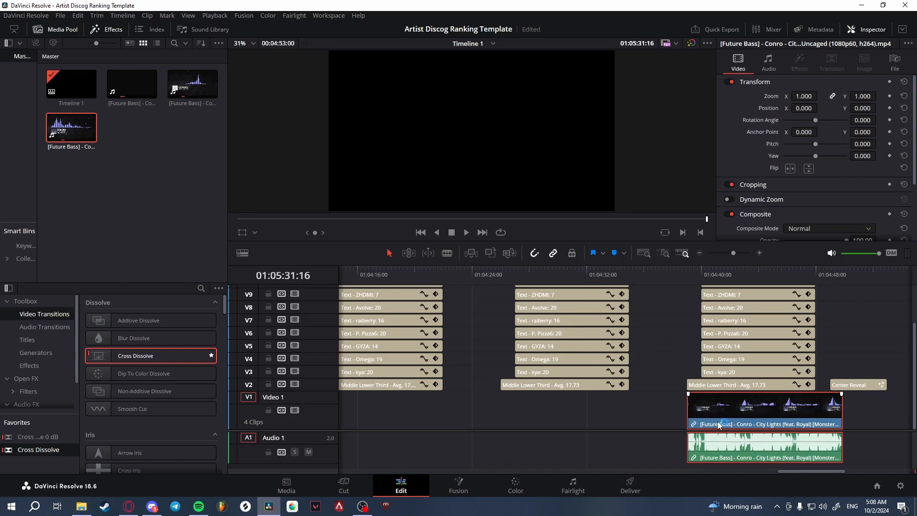
{"action": "left_click_drag", "start_coordinate": [692, 275], "coordinate": [704, 267]}
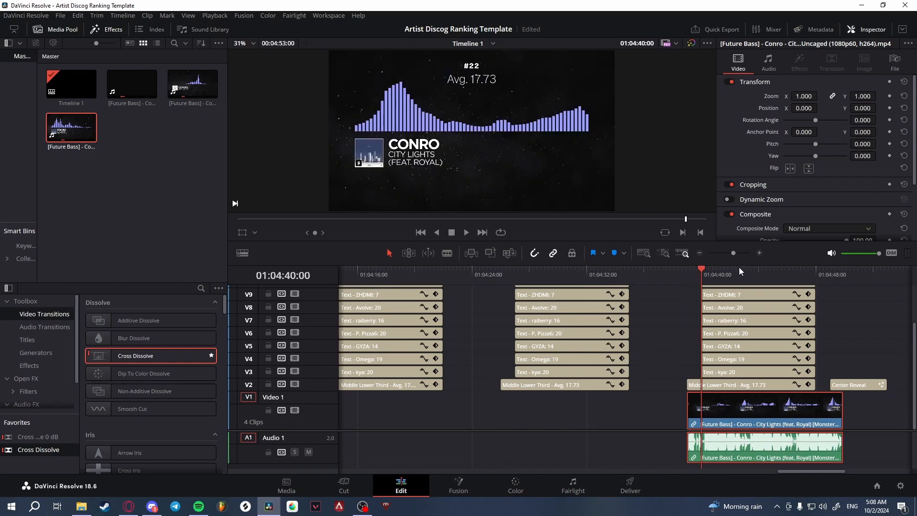
Check the frames from the City Lights scores at 01:04:42:19 through the closing title's start and end at 01:04:53:00.
{"action": "left_click", "coordinate": [739, 268]}
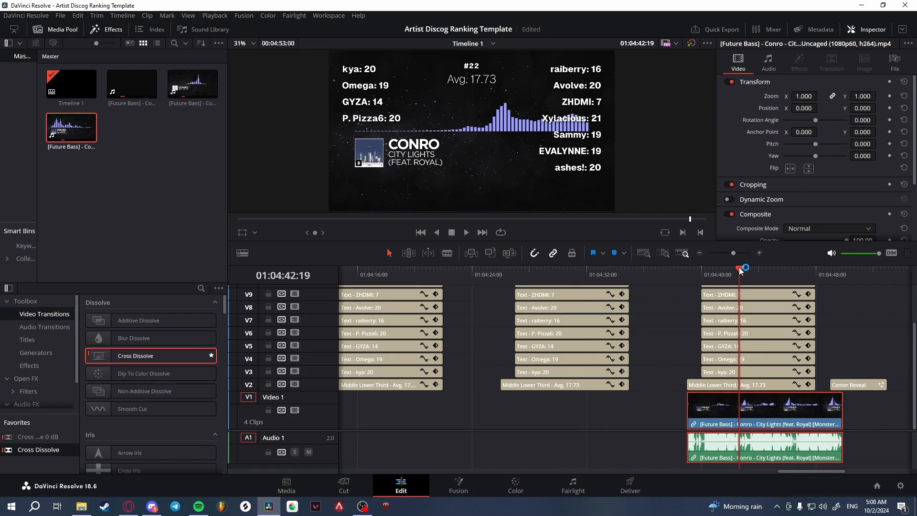
{"action": "scroll", "coordinate": [778, 473], "scroll_direction": "right", "scroll_amount": 4}
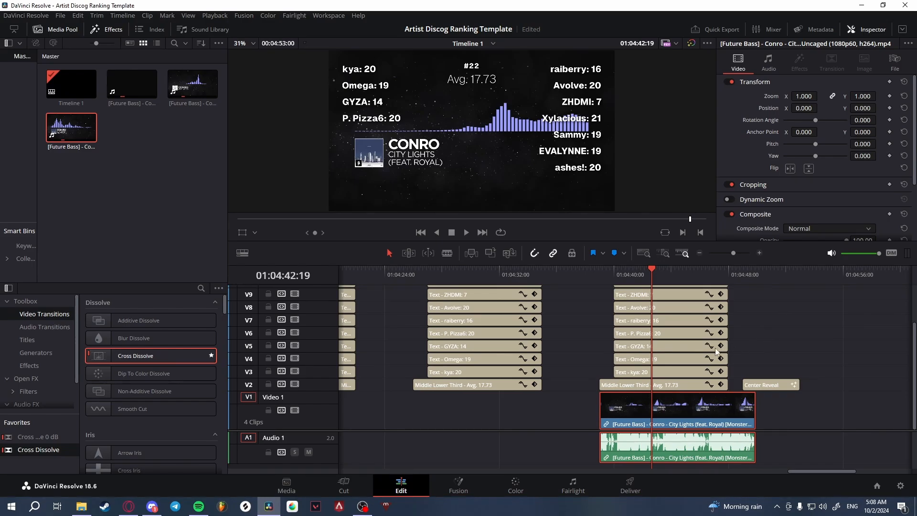
{"action": "left_click", "coordinate": [756, 404]}
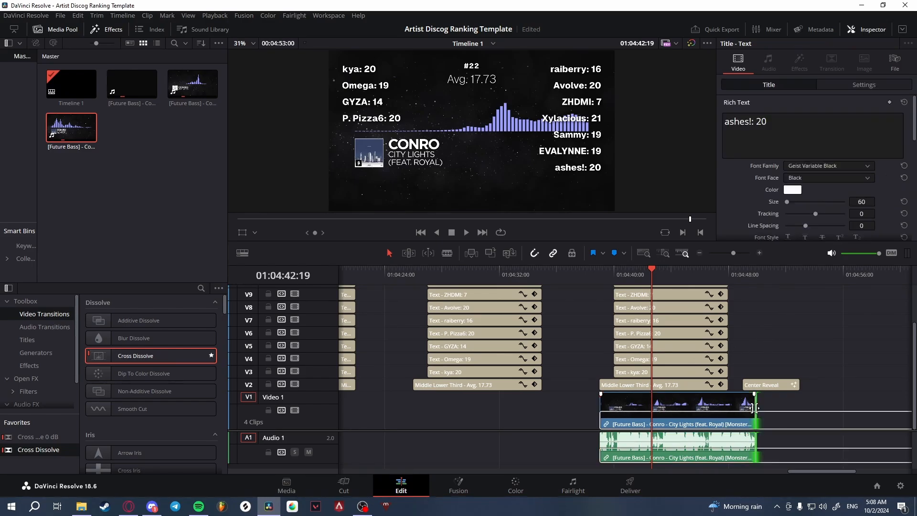
{"action": "left_click", "coordinate": [742, 279]}
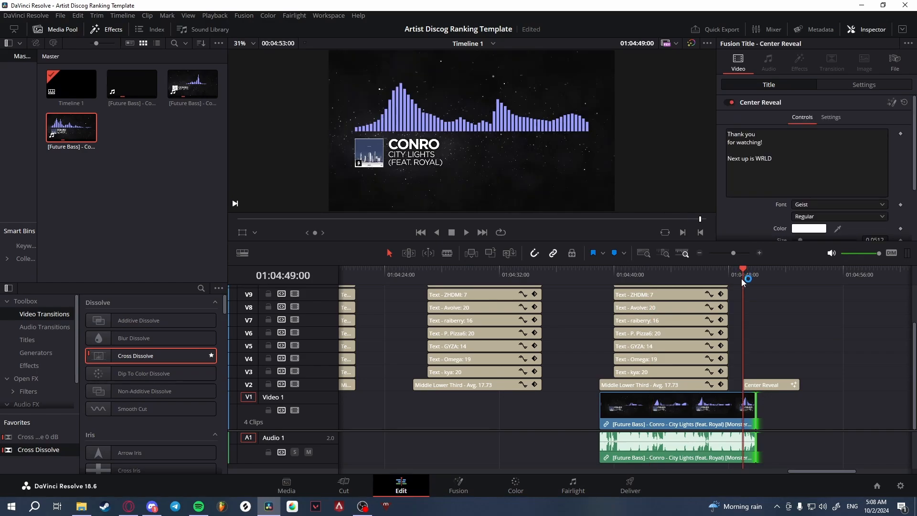
{"action": "key", "text": "Up"}
{"action": "key", "text": "Down"}
{"action": "left_click", "coordinate": [798, 273]}
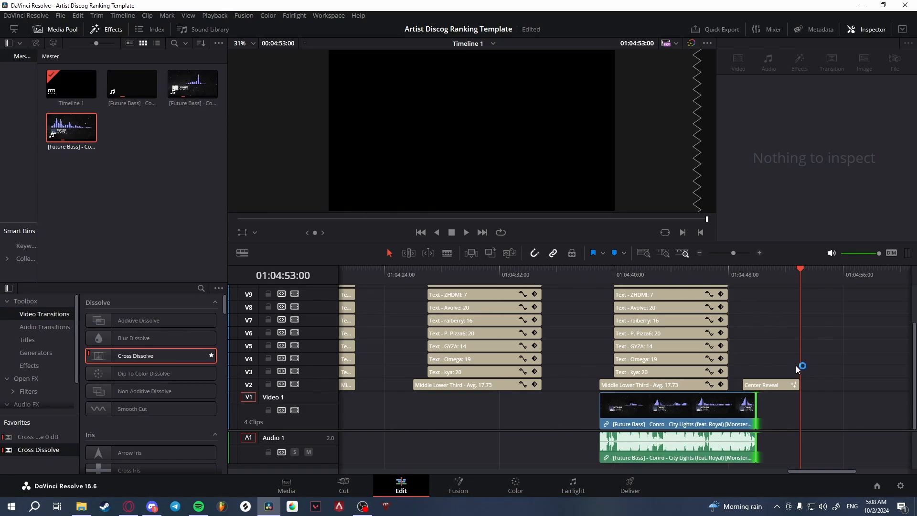
Change the next artist named in the closing Center Reveal title to Noisestorm.
{"action": "left_click_drag", "start_coordinate": [759, 273], "coordinate": [772, 276]}
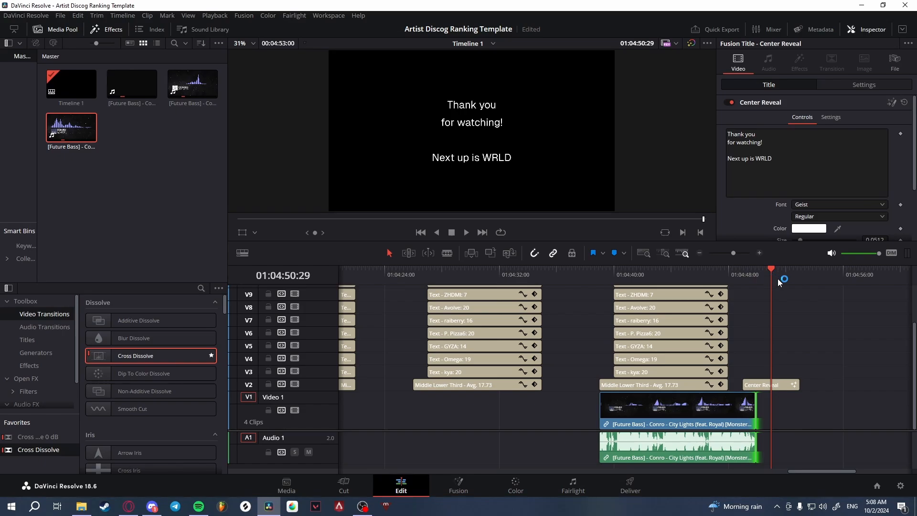
{"action": "left_click_drag", "start_coordinate": [772, 159], "coordinate": [757, 159]}
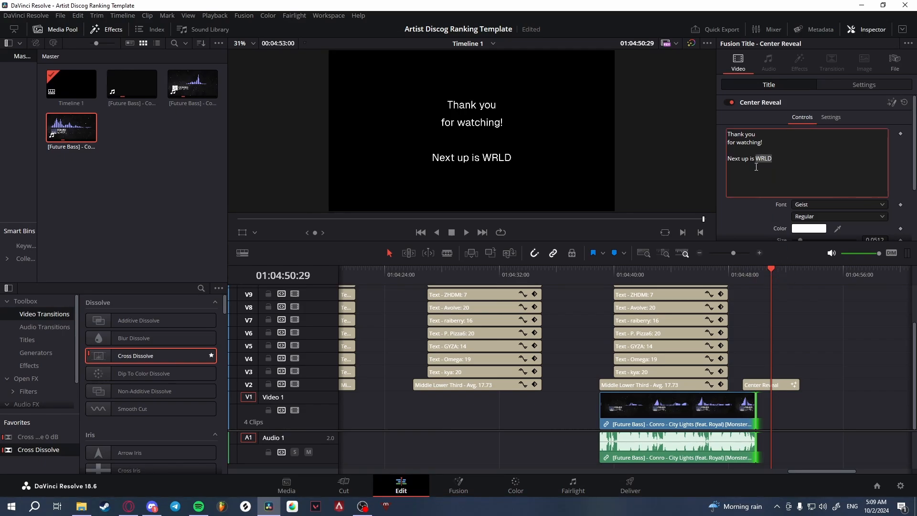
{"action": "key", "text": "alt+Tab"}
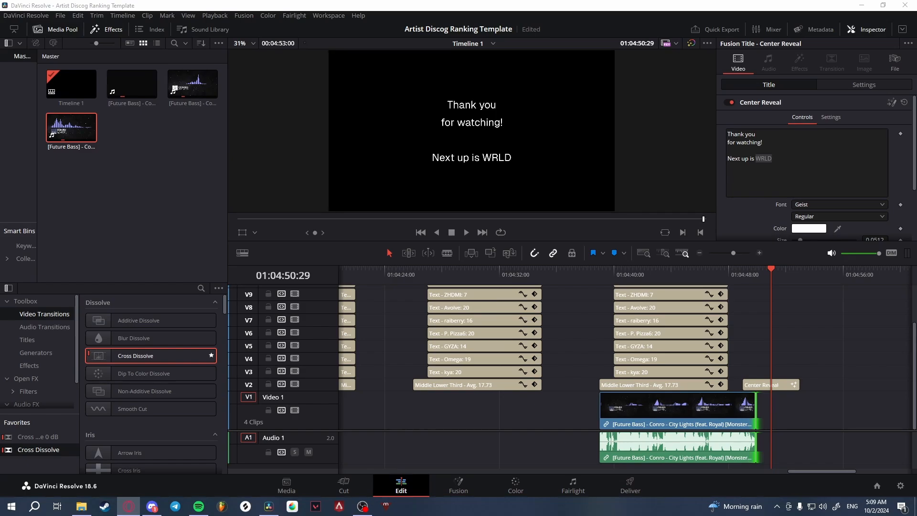
{"action": "key", "text": "alt+Tab"}
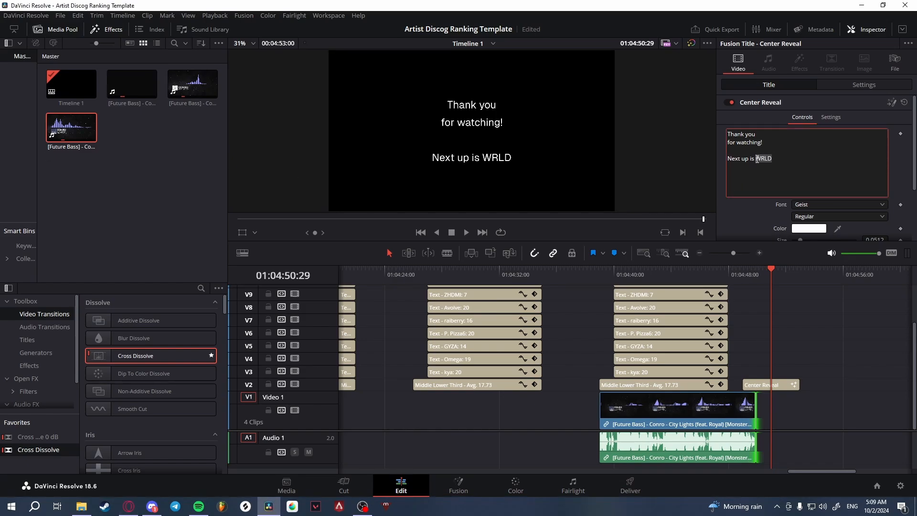
{"action": "type", "text": "Noisestorm"}
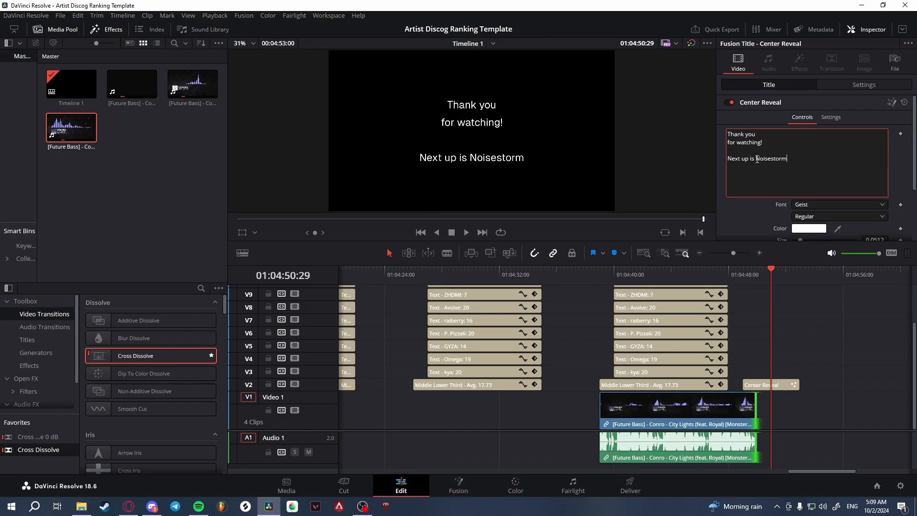
{"action": "scroll", "coordinate": [752, 206], "scroll_direction": "down", "scroll_amount": 3}
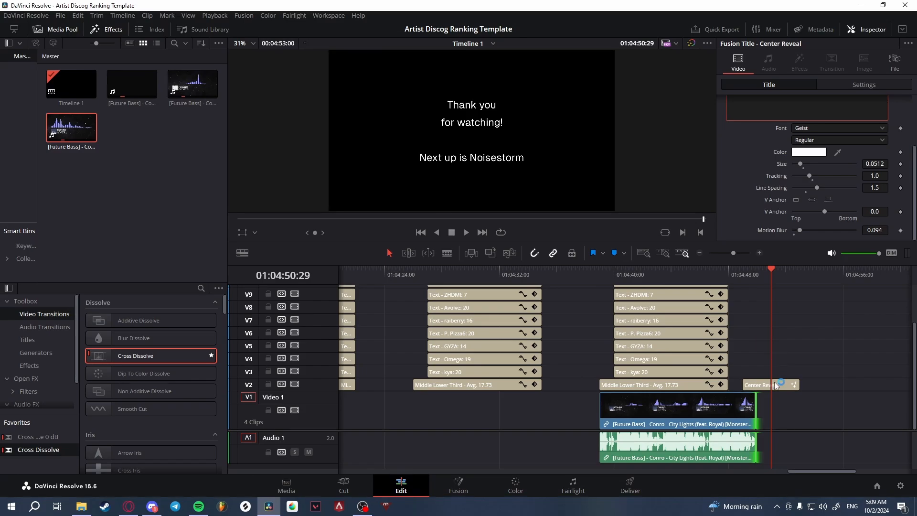
Extend the City Lights clip to the closing title's end at 01:04:53:00 and fade out its video and audio over about 2 seconds.
{"action": "left_click", "coordinate": [768, 415]}
{"action": "left_click_drag", "start_coordinate": [755, 412], "coordinate": [770, 394]}
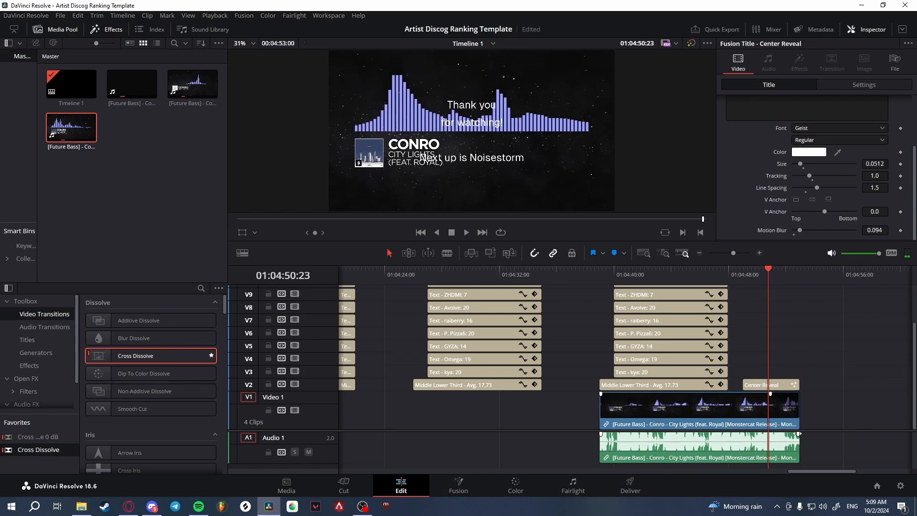
{"action": "left_click_drag", "start_coordinate": [798, 433], "coordinate": [770, 434]}
{"action": "left_click_drag", "start_coordinate": [777, 279], "coordinate": [795, 277]}
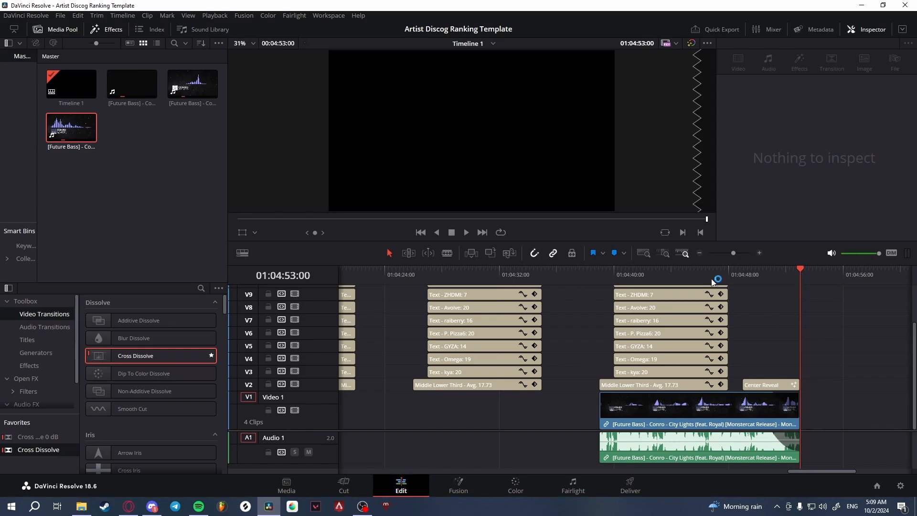
{"action": "left_click", "coordinate": [596, 280]}
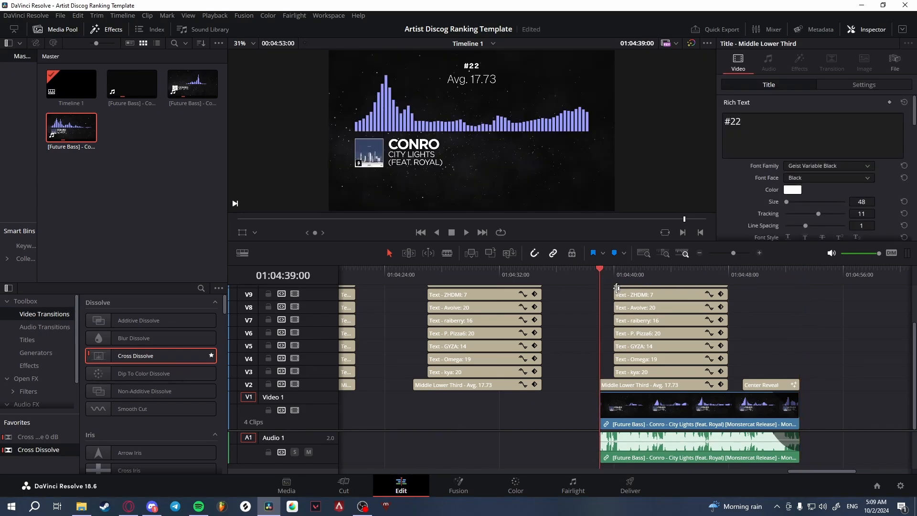
Split the City Lights clip at the start of the closing title and apply Gaussian Blur to the piece under that title.
{"action": "left_click", "coordinate": [447, 253]}
{"action": "left_click", "coordinate": [743, 412]}
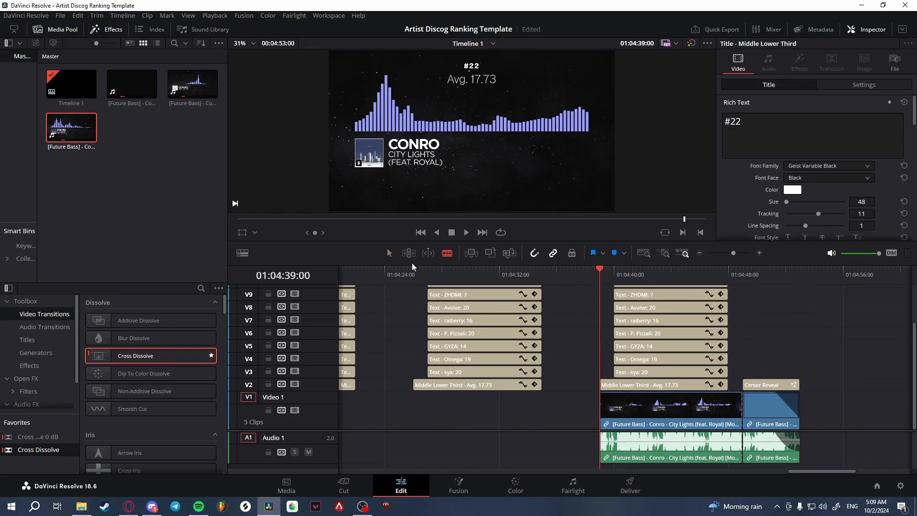
{"action": "left_click", "coordinate": [390, 253]}
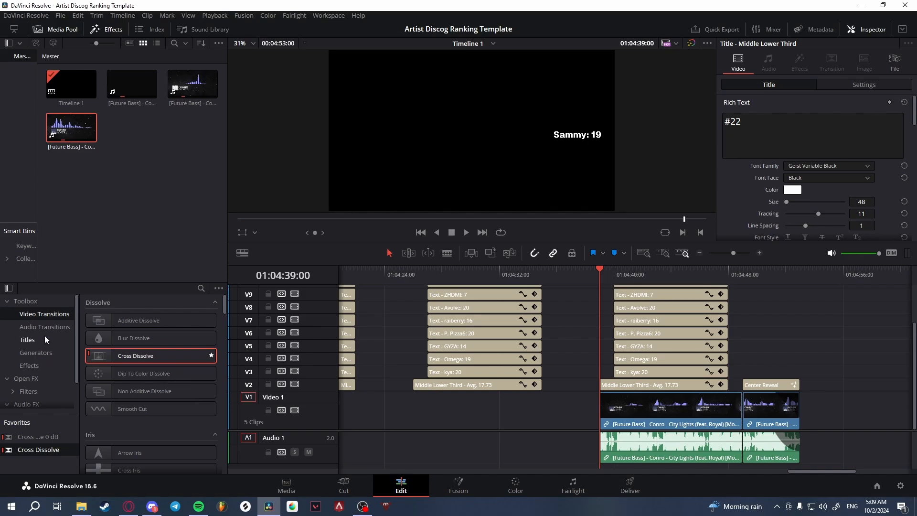
{"action": "left_click", "coordinate": [45, 354]}
{"action": "left_click", "coordinate": [29, 378]}
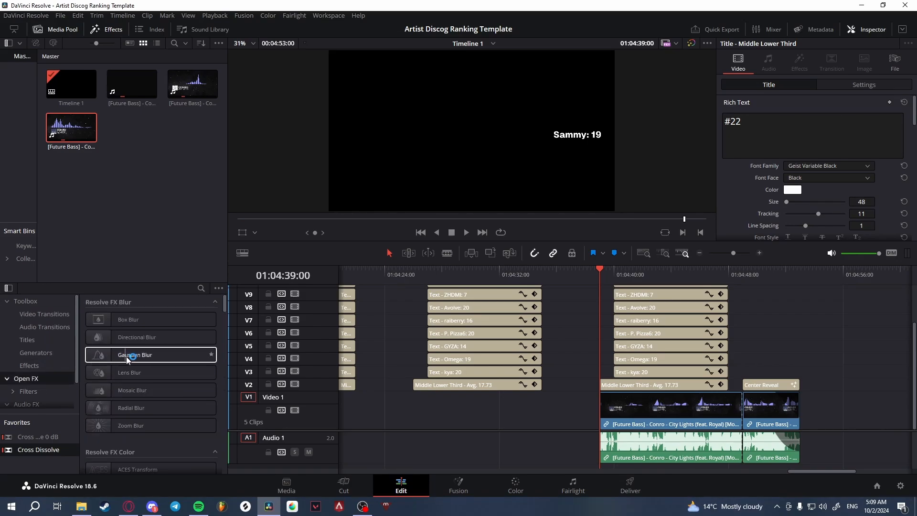
{"action": "left_click_drag", "start_coordinate": [134, 354], "coordinate": [768, 419]}
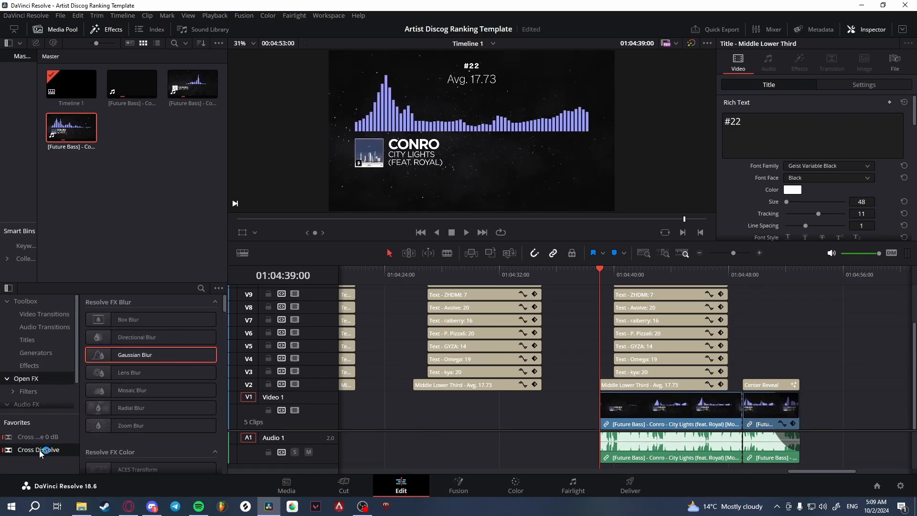
Add a Cross Dissolve at the cut between the sharp and blurred City Lights pieces and preview the ending.
{"action": "left_click_drag", "start_coordinate": [40, 449], "coordinate": [743, 413]}
{"action": "left_click", "coordinate": [734, 274]}
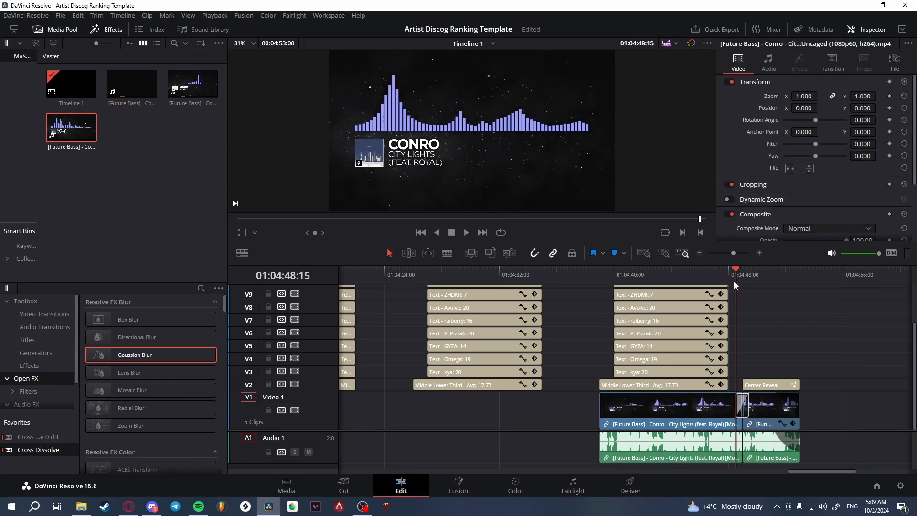
{"action": "key", "text": "space"}
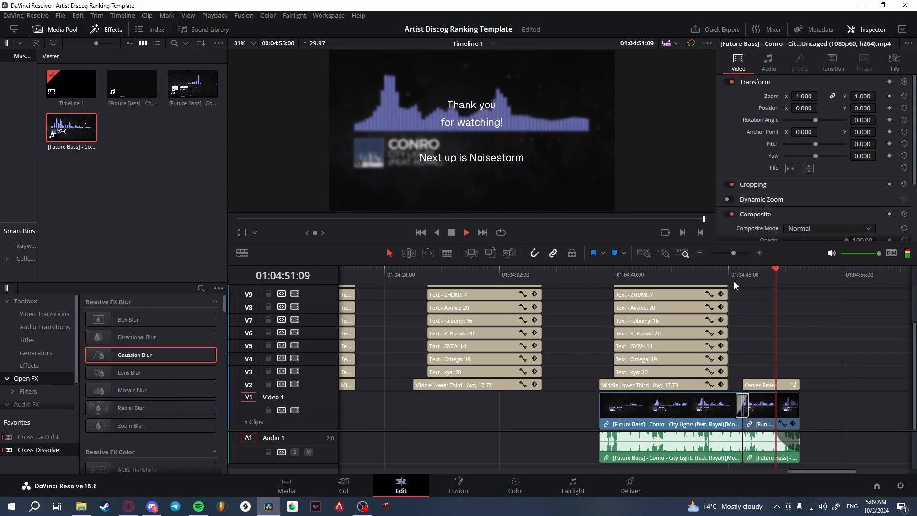
{"action": "key", "text": "space"}
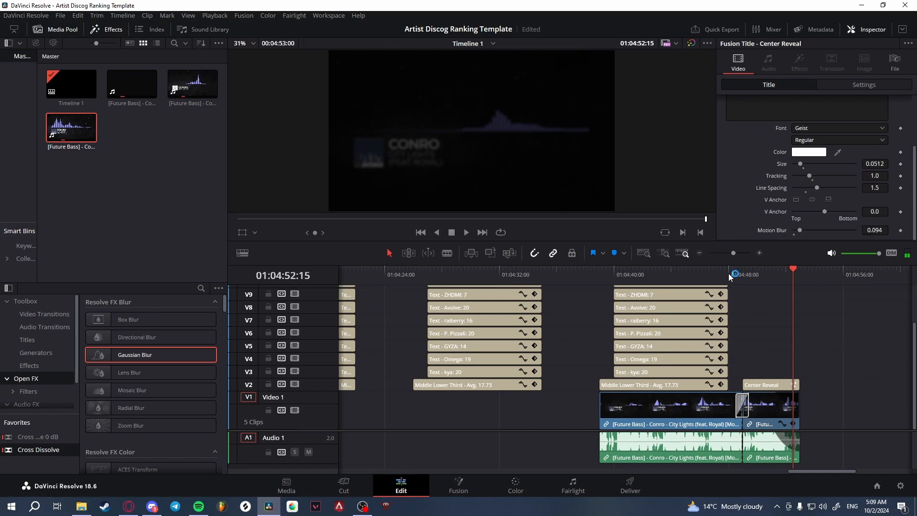
Extend the start of the City Lights clip back to 01:04:36:00 and save the project.
{"action": "left_click", "coordinate": [657, 274]}
{"action": "left_click_drag", "start_coordinate": [814, 471], "coordinate": [802, 472]}
{"action": "left_click_drag", "start_coordinate": [703, 409], "coordinate": [661, 410]}
{"action": "left_click", "coordinate": [662, 270]}
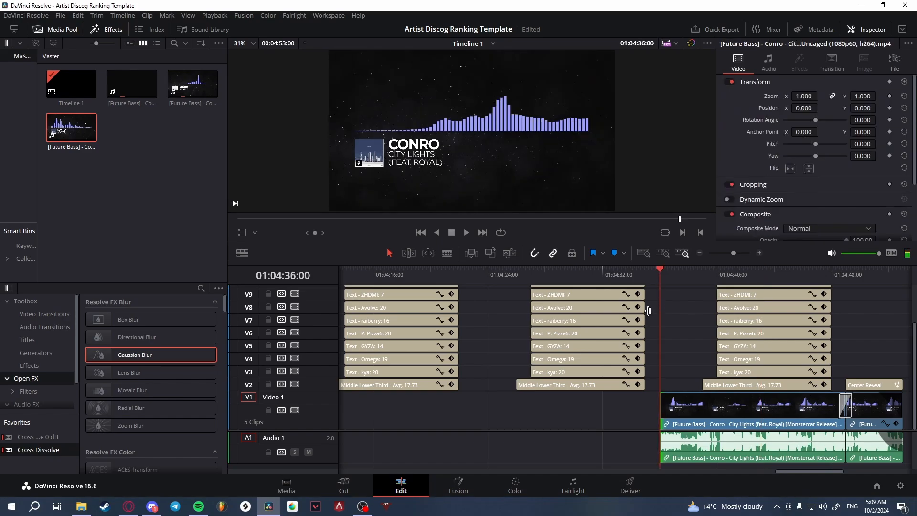
{"action": "left_click_drag", "start_coordinate": [647, 276], "coordinate": [661, 281]}
{"action": "key", "text": "ctrl+s"}
Set the rank title over the On My Way Up clip to #62 with an average of 57.71.
{"action": "left_click_drag", "start_coordinate": [788, 469], "coordinate": [379, 472]}
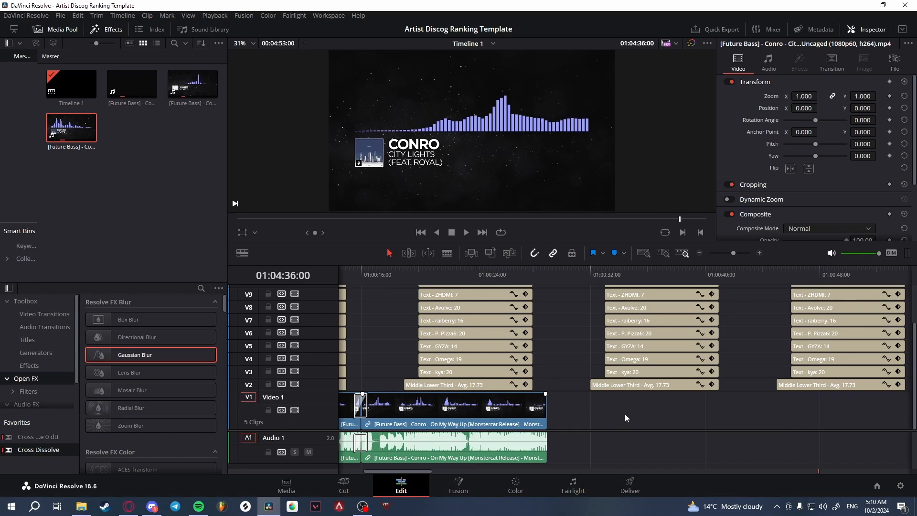
{"action": "left_click", "coordinate": [469, 267]}
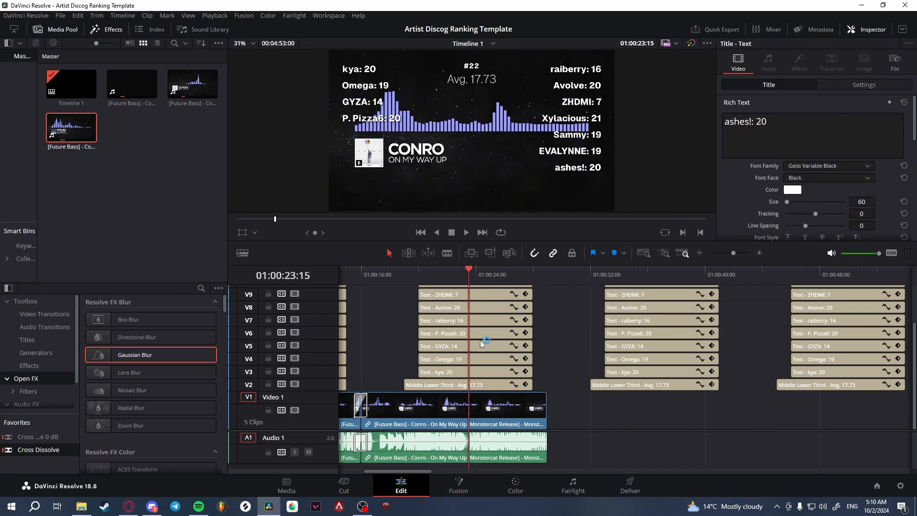
{"action": "left_click", "coordinate": [469, 386]}
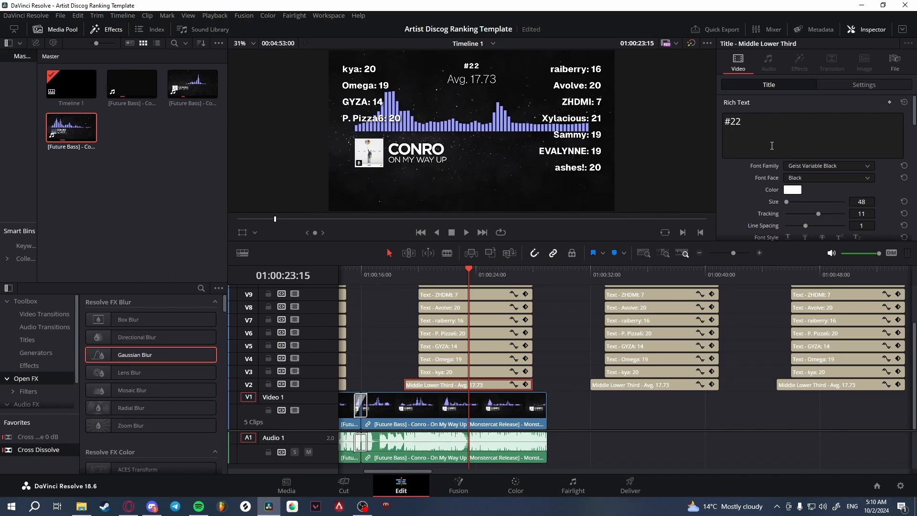
{"action": "left_click_drag", "start_coordinate": [741, 124], "coordinate": [731, 122]}
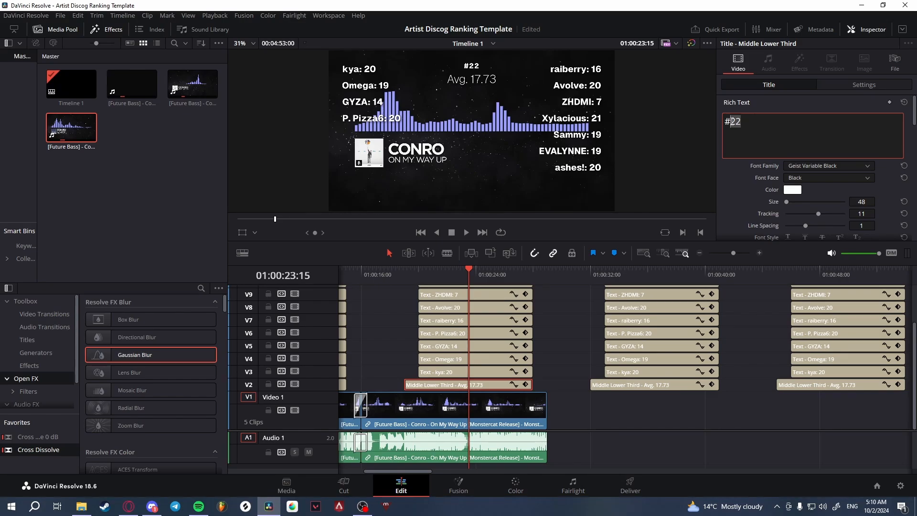
{"action": "type", "text": "62"}
{"action": "scroll", "coordinate": [746, 196], "scroll_direction": "down", "scroll_amount": 3}
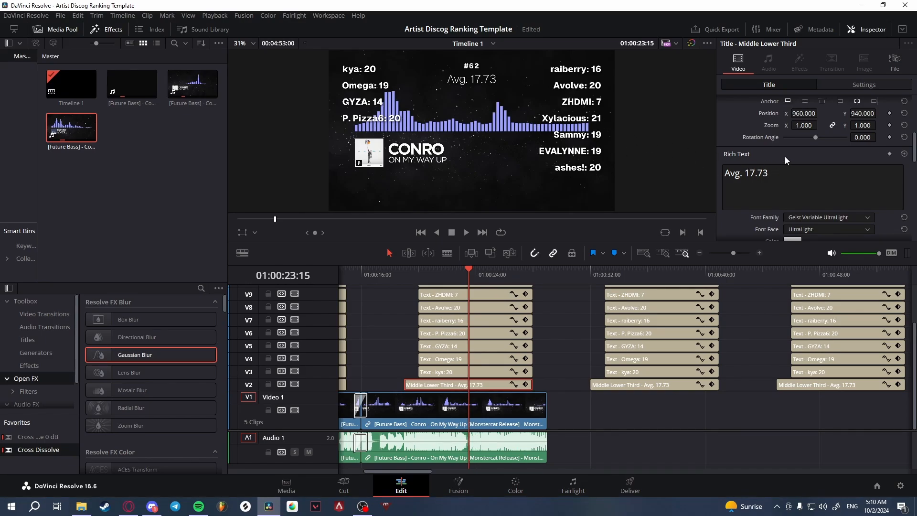
{"action": "left_click_drag", "start_coordinate": [766, 173], "coordinate": [746, 174]}
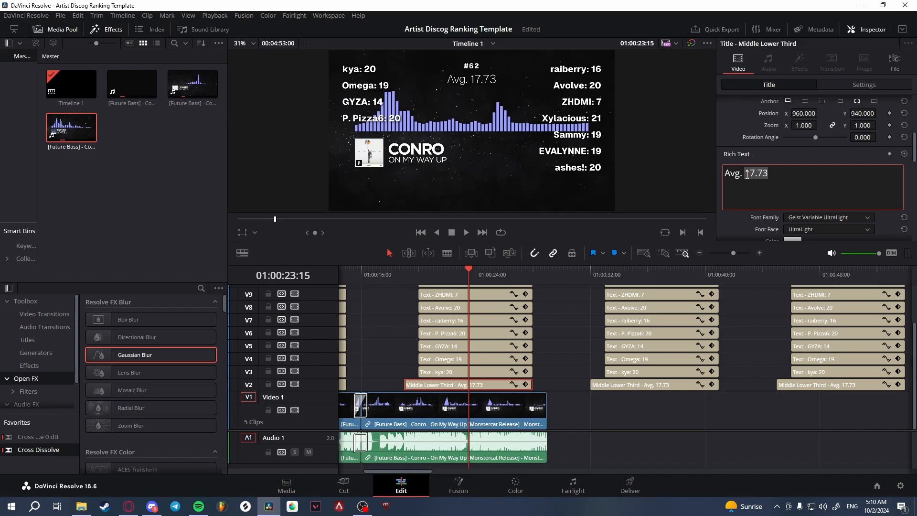
{"action": "type", "text": "57"}
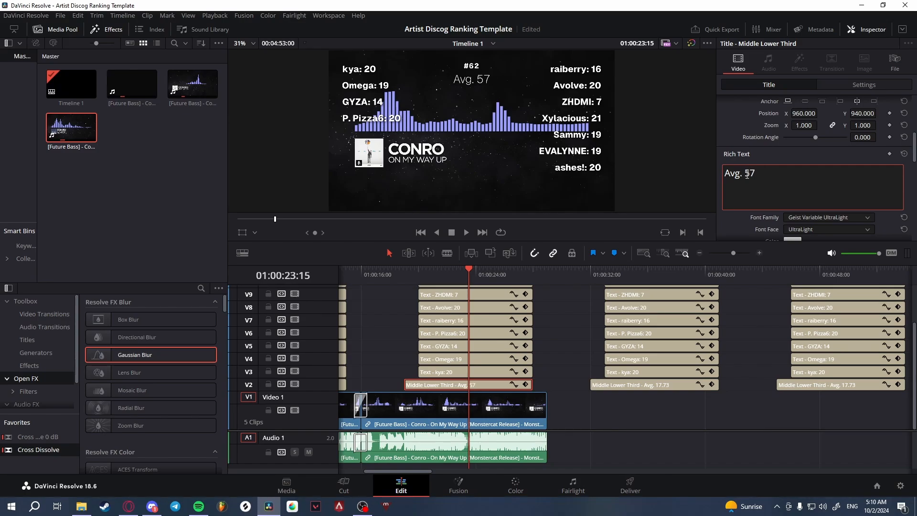
{"action": "type", "text": ".71"}
Set the score in the V3 text title over On My Way Up to 61.
{"action": "left_click", "coordinate": [469, 371]}
{"action": "scroll", "coordinate": [764, 133], "scroll_direction": "up", "scroll_amount": 5}
{"action": "left_click_drag", "start_coordinate": [754, 121], "coordinate": [744, 121]}
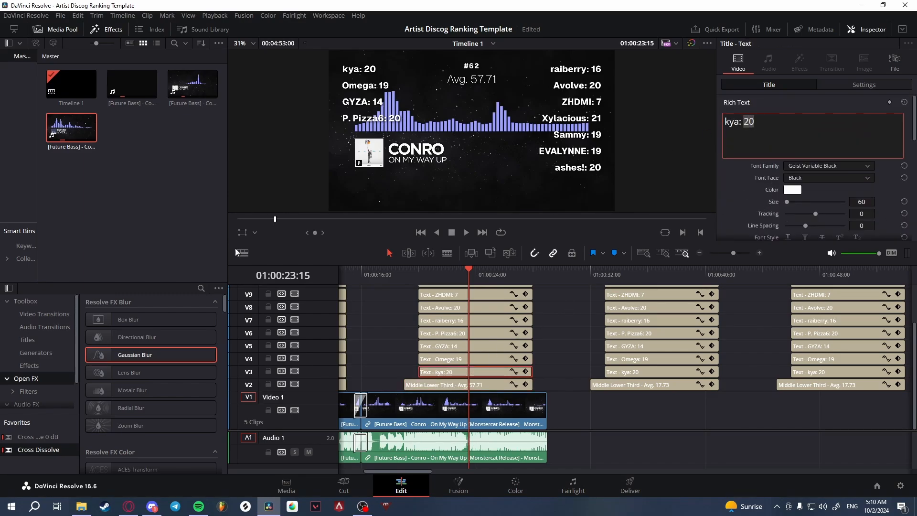
{"action": "left_click", "coordinate": [128, 506]}
{"action": "left_click", "coordinate": [746, 124]}
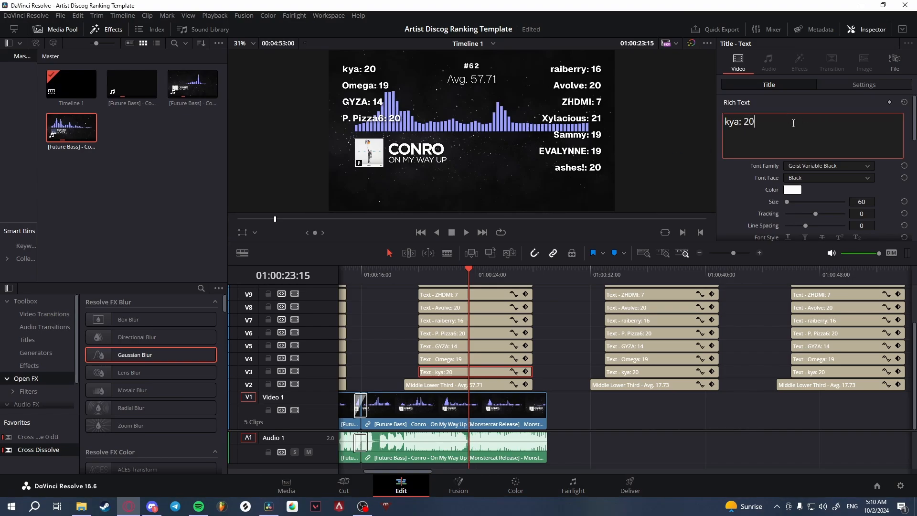
{"action": "type", "text": "61"}
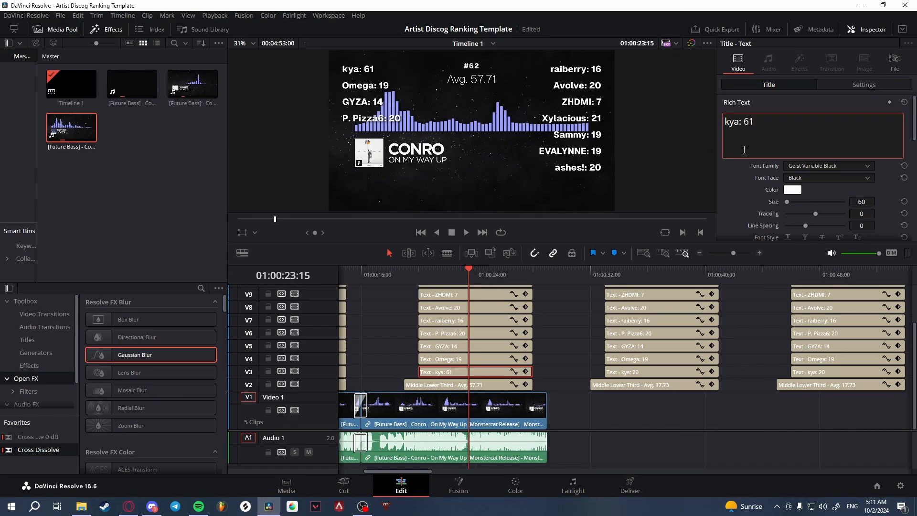
Set the scores over On My Way Up to 59 in the V4 text title and 55 in the V5 text title.
{"action": "left_click", "coordinate": [485, 359]}
{"action": "double_click", "coordinate": [764, 123]}
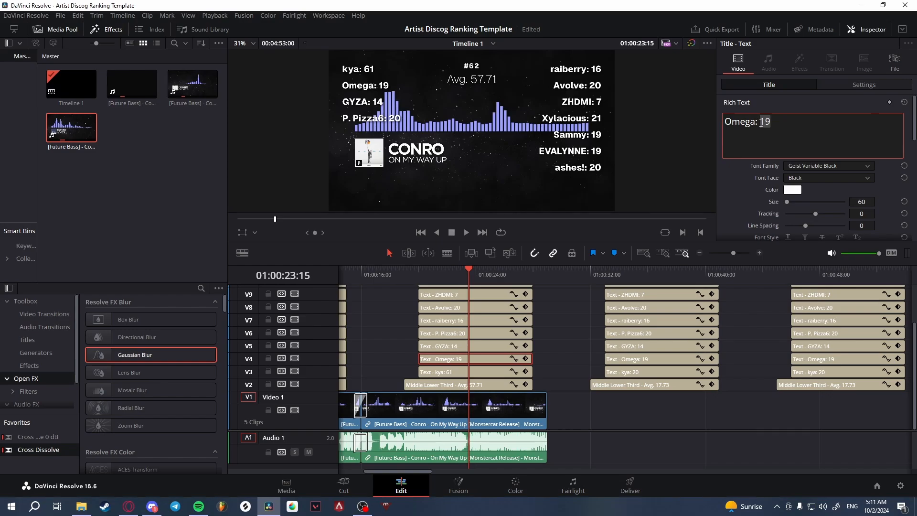
{"action": "type", "text": "59"}
{"action": "left_click", "coordinate": [473, 347]}
{"action": "double_click", "coordinate": [754, 122]}
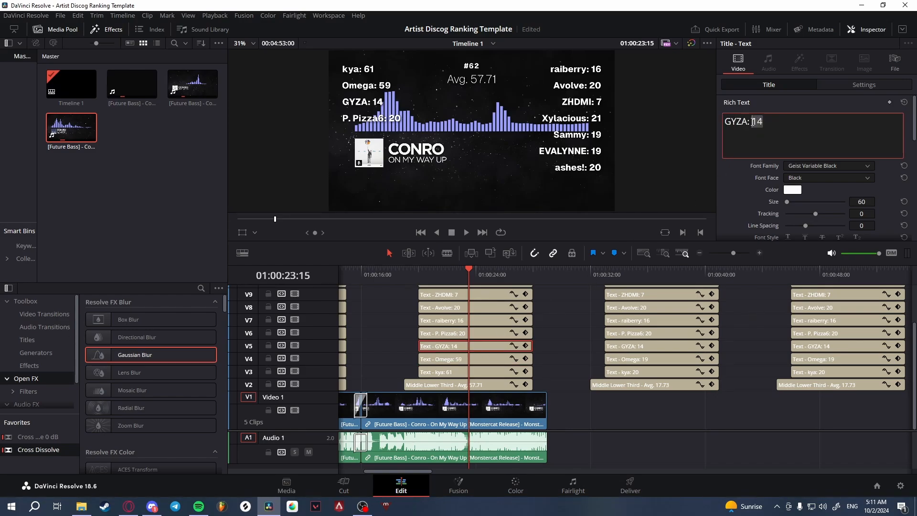
{"action": "type", "text": "55"}
Set the scores over On My Way Up to 52 in the V6 text title and 61 in the V7 text title.
{"action": "left_click", "coordinate": [486, 333]}
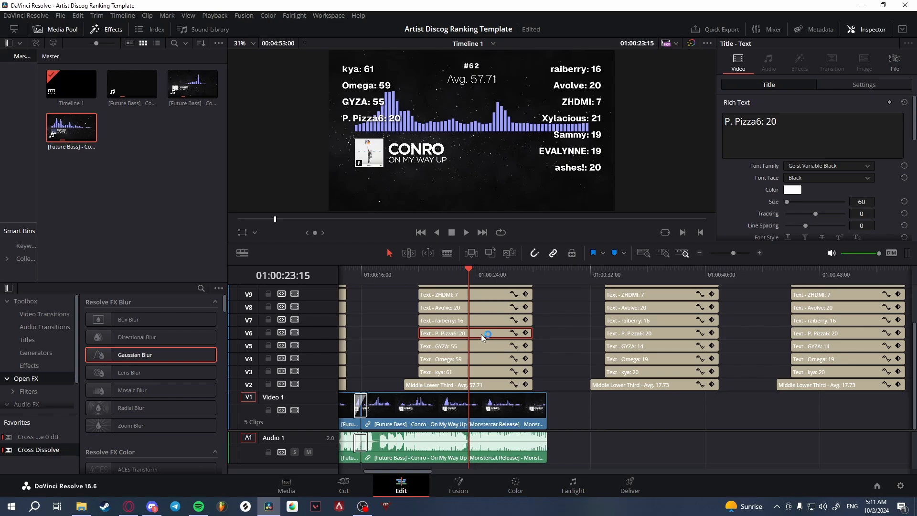
{"action": "double_click", "coordinate": [768, 122]}
{"action": "type", "text": "5"}
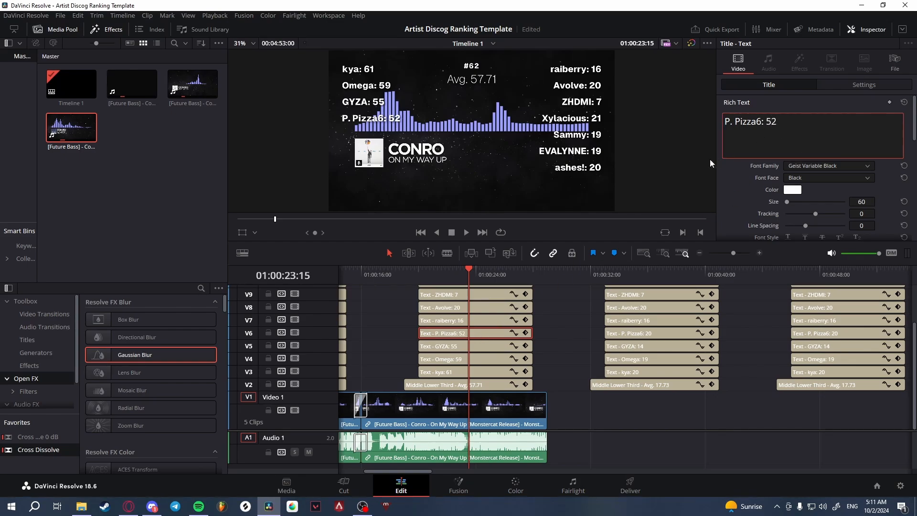
{"action": "left_click", "coordinate": [461, 320]}
{"action": "double_click", "coordinate": [767, 121]}
{"action": "type", "text": "61"}
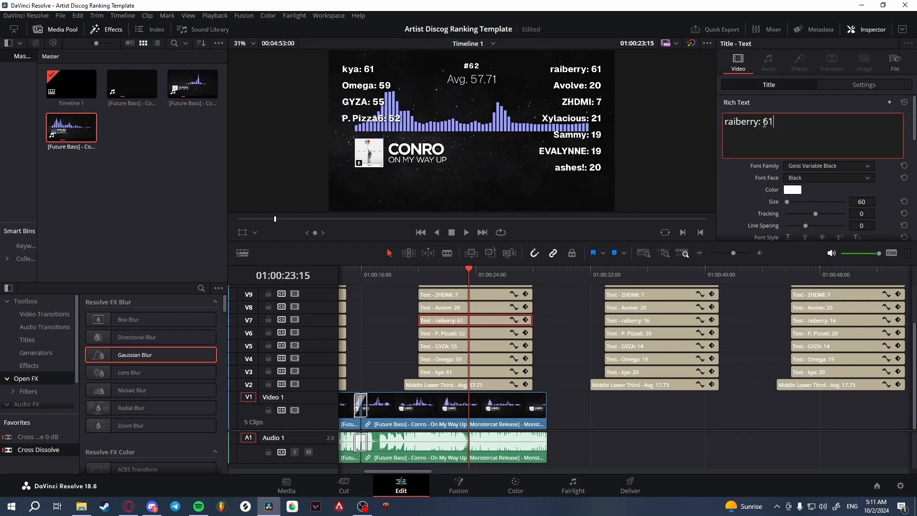
Set the scores over On My Way Up to 54 in the V8 text title and 62 in the V9 text title.
{"action": "scroll", "coordinate": [496, 334], "scroll_direction": "up", "scroll_amount": 3}
{"action": "left_click", "coordinate": [473, 356]}
{"action": "double_click", "coordinate": [761, 122]}
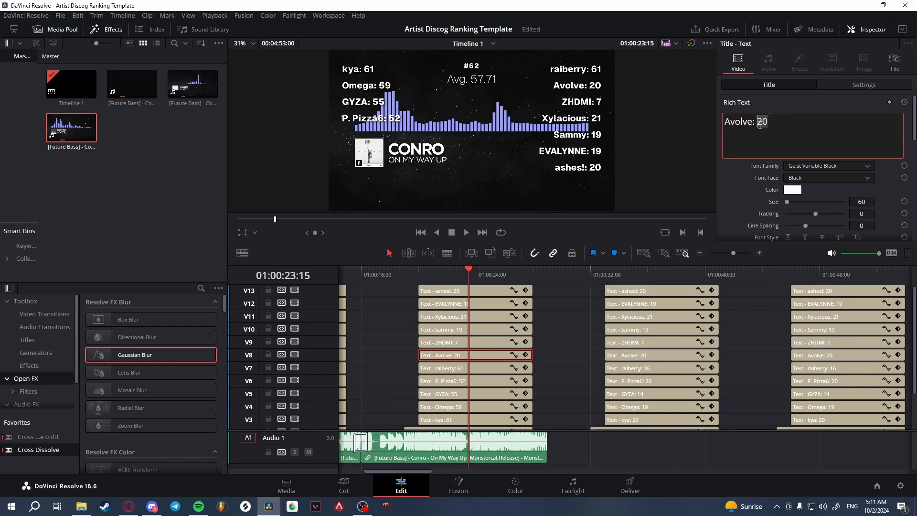
{"action": "type", "text": "54"}
{"action": "left_click", "coordinate": [486, 341]}
{"action": "double_click", "coordinate": [761, 121]}
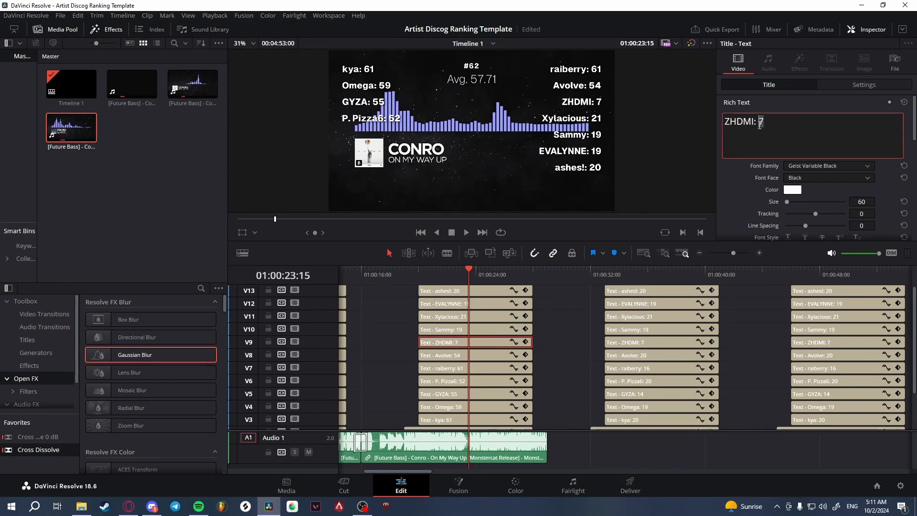
{"action": "type", "text": "62"}
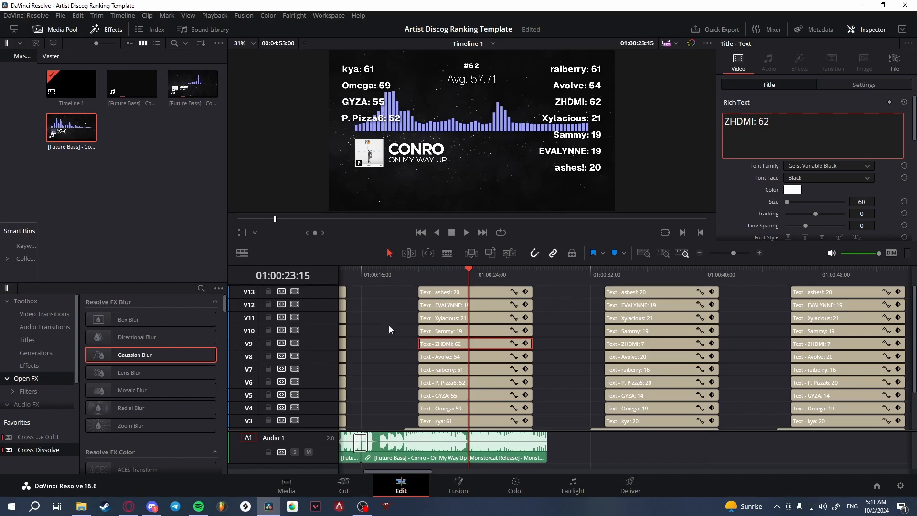
Disable video tracks V10, V11, V12 and V13, which hold the unused score titles.
{"action": "left_click", "coordinate": [294, 330]}
{"action": "left_click", "coordinate": [295, 317]}
{"action": "left_click", "coordinate": [295, 305]}
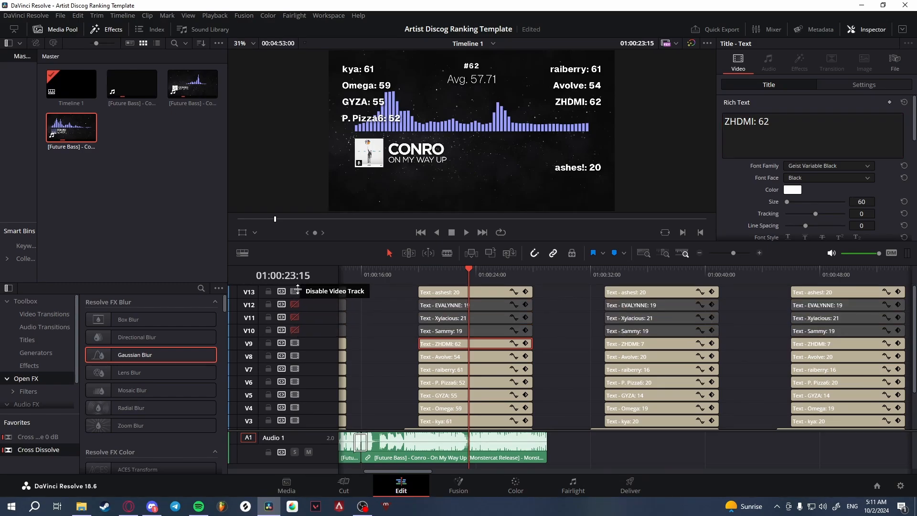
{"action": "left_click", "coordinate": [295, 291]}
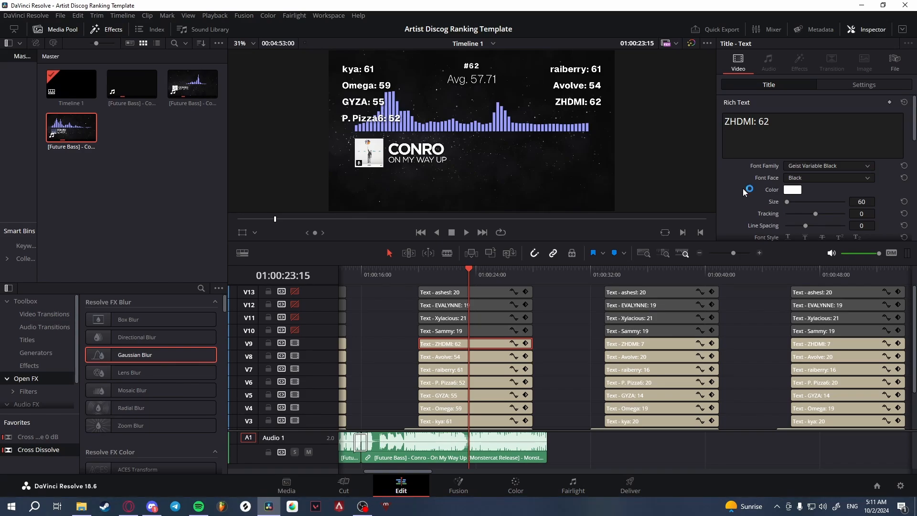
Give the V9 score title over On My Way Up a red #ff0004 stroke of size 10, applied outside only.
{"action": "scroll", "coordinate": [744, 189], "scroll_direction": "down", "scroll_amount": 5}
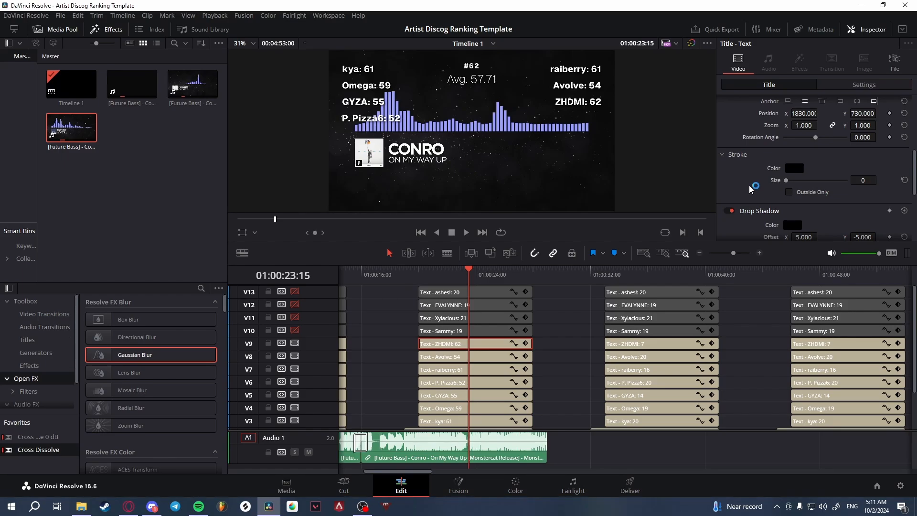
{"action": "scroll", "coordinate": [748, 190], "scroll_direction": "down", "scroll_amount": 4}
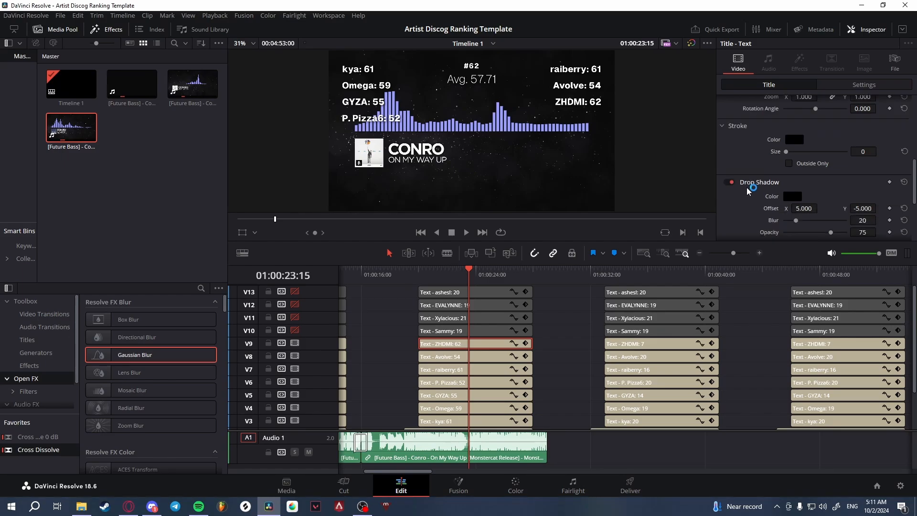
{"action": "scroll", "coordinate": [747, 191], "scroll_direction": "up", "scroll_amount": 3}
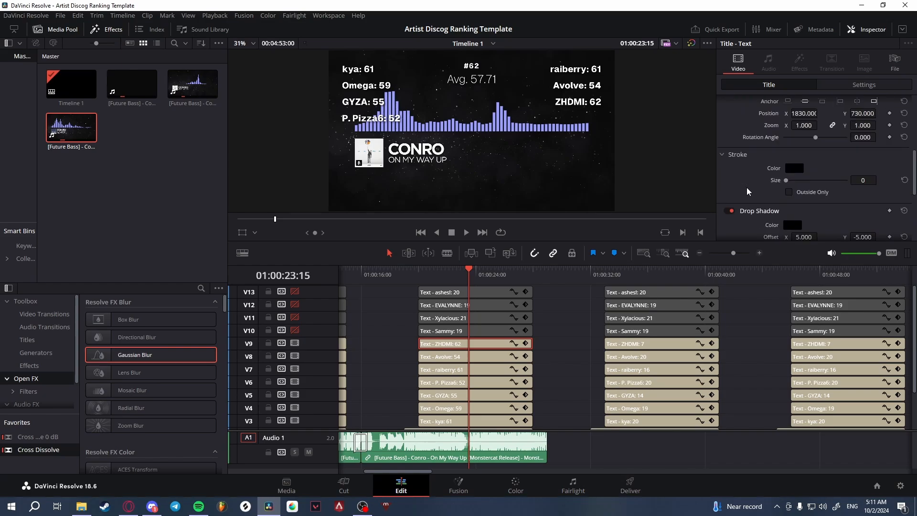
{"action": "left_click", "coordinate": [794, 140]}
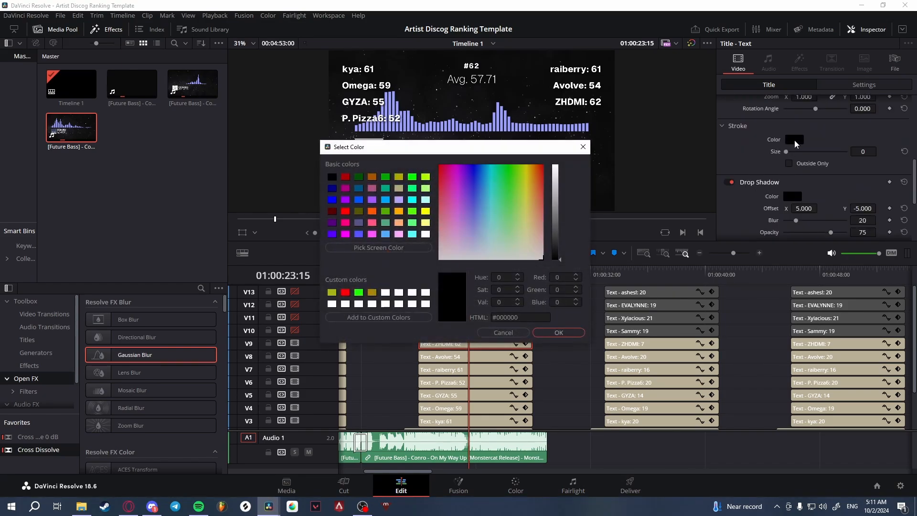
{"action": "left_click", "coordinate": [331, 293]}
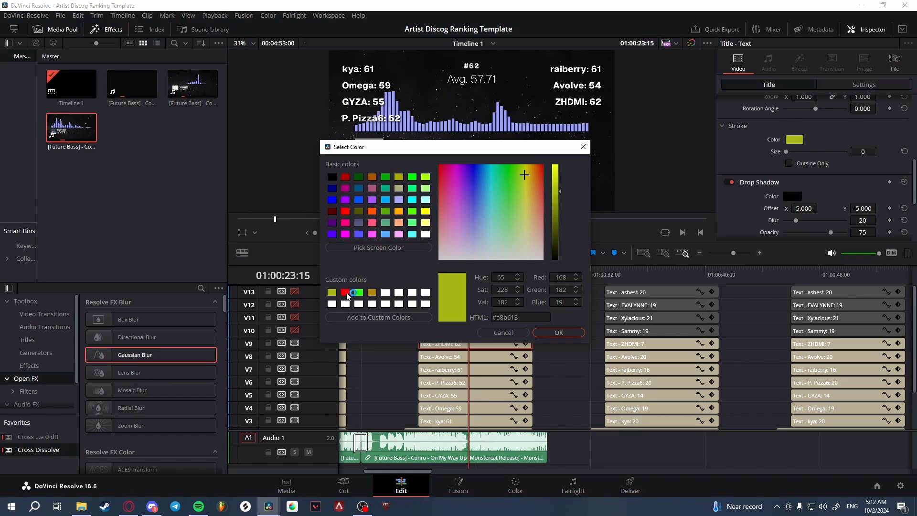
{"action": "left_click", "coordinate": [346, 294]}
{"action": "left_click", "coordinate": [359, 293]}
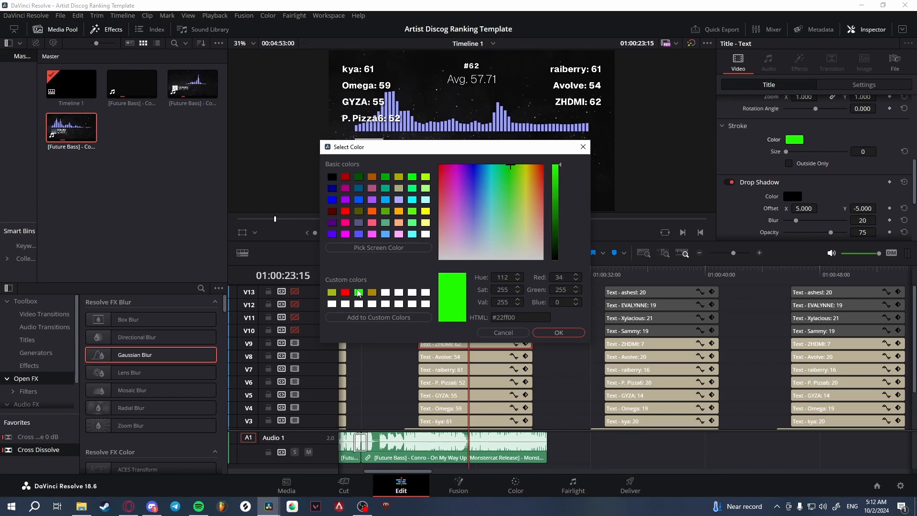
{"action": "left_click", "coordinate": [372, 292]}
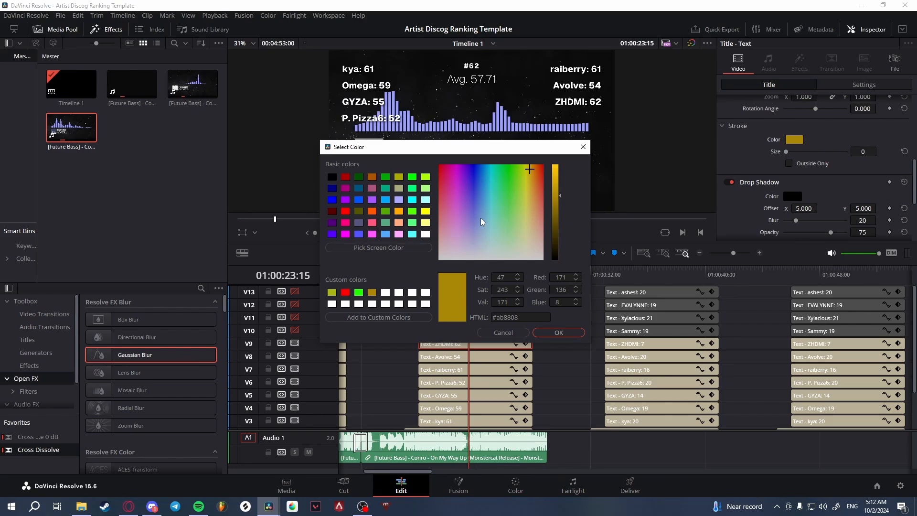
{"action": "left_click", "coordinate": [344, 292]}
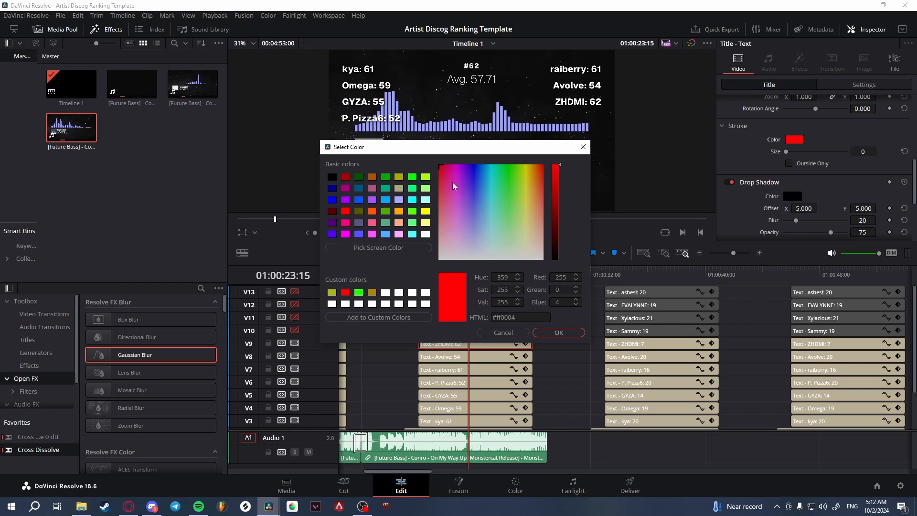
{"action": "left_click", "coordinate": [550, 334]}
{"action": "left_click", "coordinate": [824, 151]}
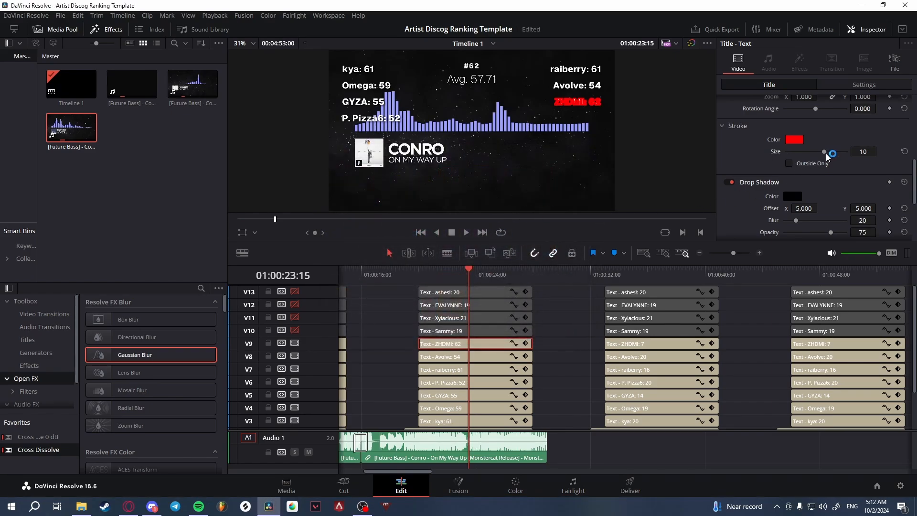
{"action": "left_click", "coordinate": [789, 164]}
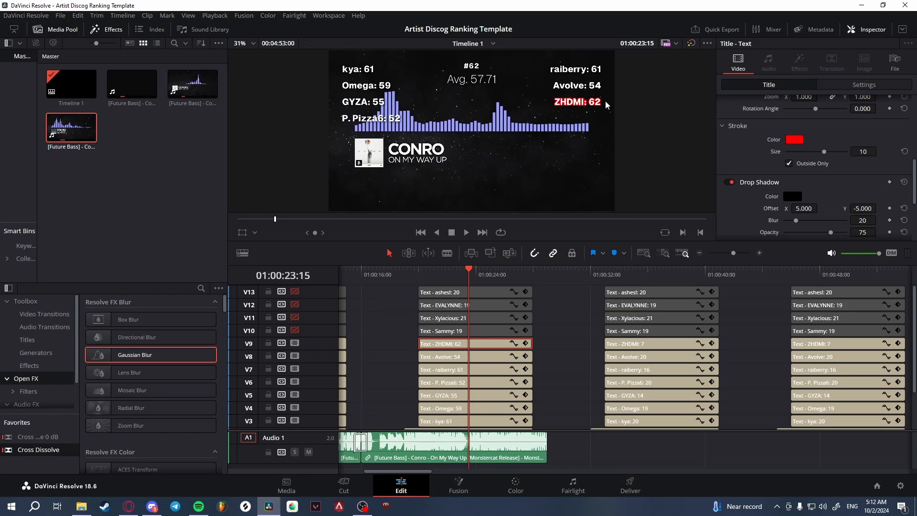
Try olive #a8b613 and bright green stroke colours on the V9 score title, and return the stroke to red.
{"action": "left_click", "coordinate": [789, 164]}
{"action": "left_click", "coordinate": [788, 163]}
{"action": "left_click", "coordinate": [795, 140]}
{"action": "left_click", "coordinate": [331, 292]}
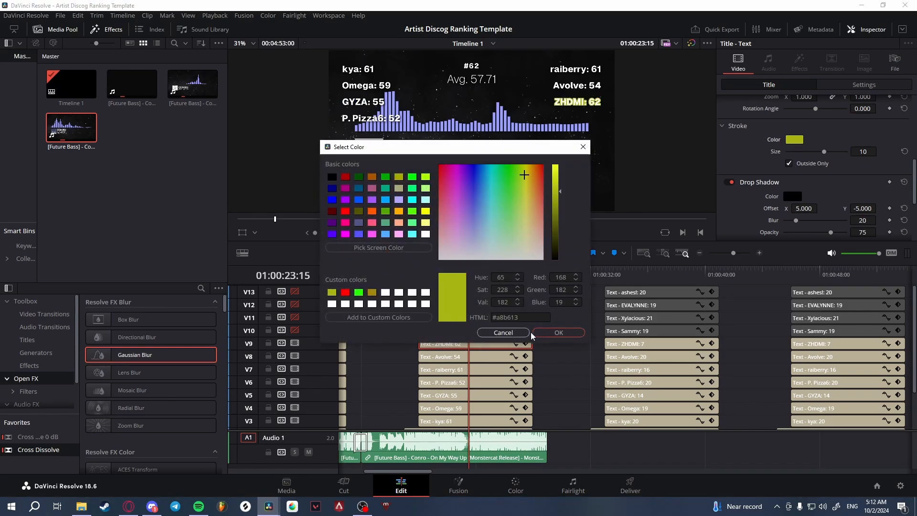
{"action": "left_click", "coordinate": [540, 332]}
{"action": "left_click", "coordinate": [793, 139]}
{"action": "left_click", "coordinate": [360, 209]}
{"action": "left_click", "coordinate": [539, 332]}
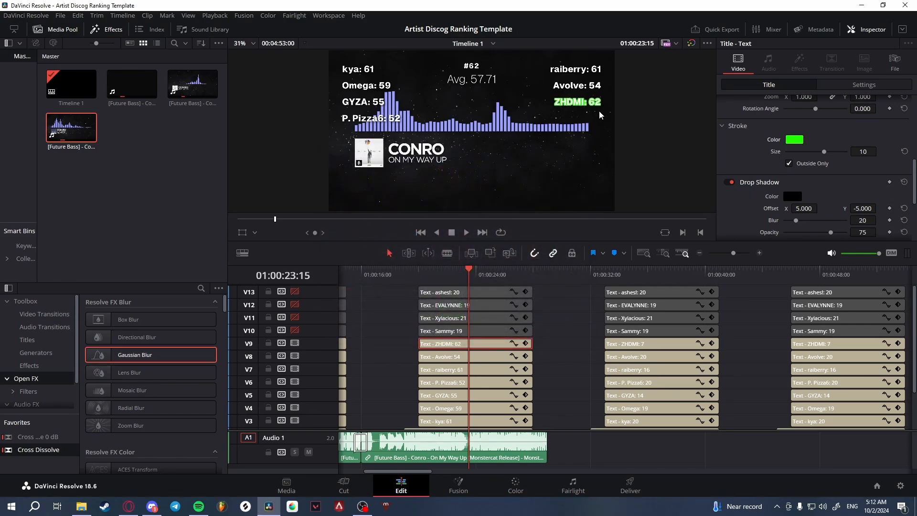
{"action": "left_click", "coordinate": [795, 139]}
{"action": "left_click", "coordinate": [344, 292]}
{"action": "left_click", "coordinate": [558, 333]}
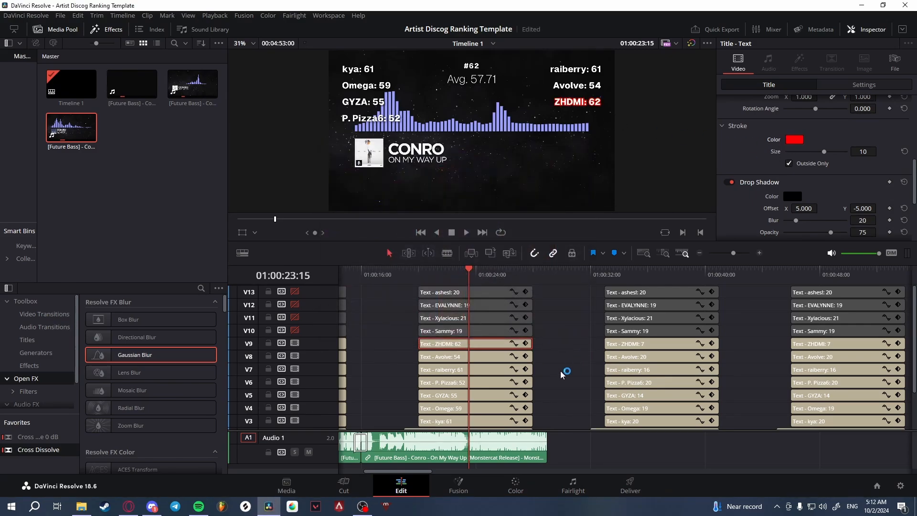
Save the project and set the render file name to MDR Conro on the Deliver page.
{"action": "scroll", "coordinate": [561, 372], "scroll_direction": "down", "scroll_amount": 3}
{"action": "key", "text": "ctrl+s"}
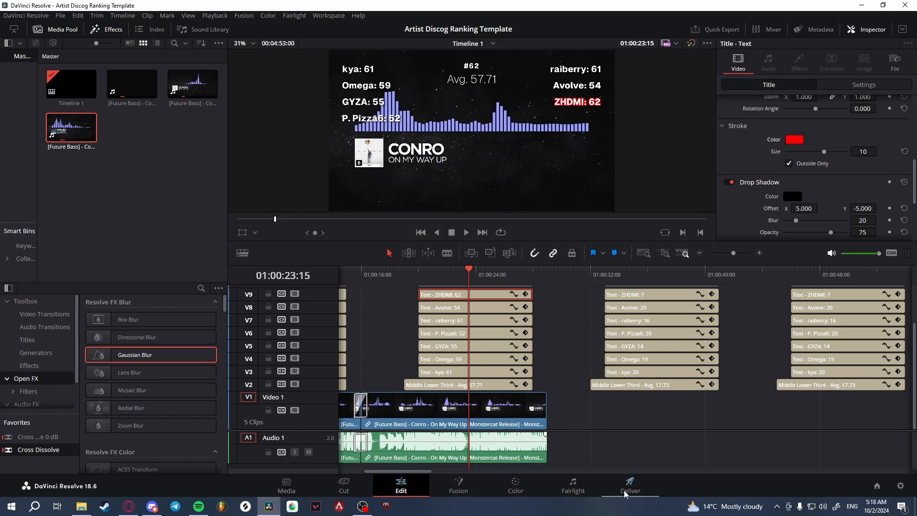
{"action": "left_click", "coordinate": [630, 487]}
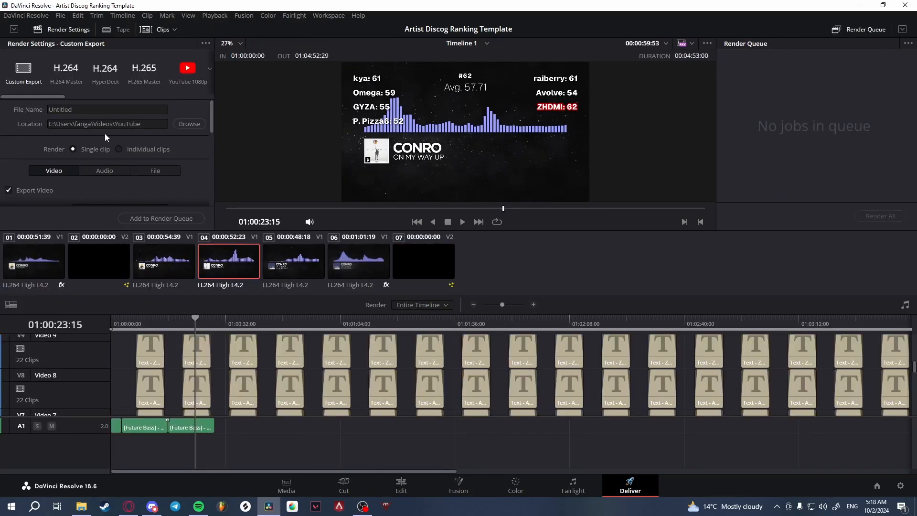
{"action": "double_click", "coordinate": [62, 109]}
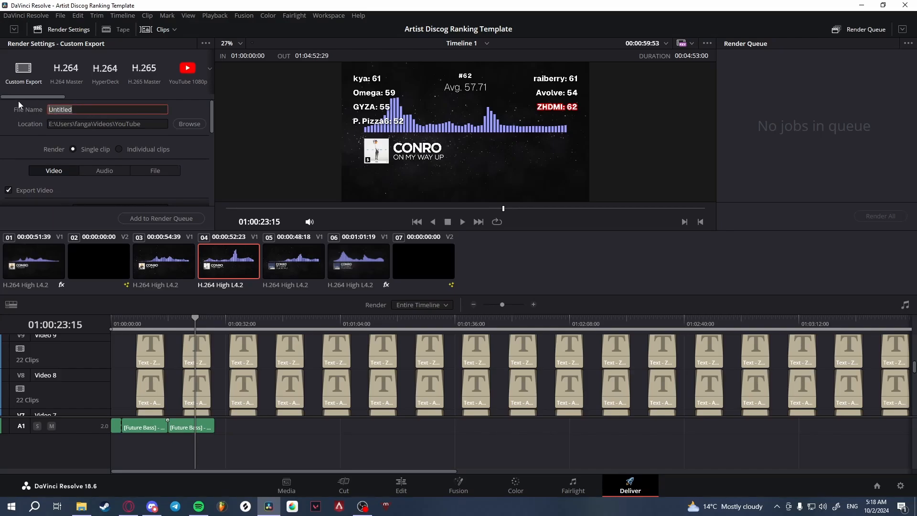
{"action": "type", "text": "MDR Cr"}
{"action": "key", "text": "BackSpace"}
{"action": "type", "text": "onro"}
Review the render settings for format, codec, encoder, resolution, frame rate and quality, including the available encoder options.
{"action": "scroll", "coordinate": [56, 129], "scroll_direction": "down", "scroll_amount": 3}
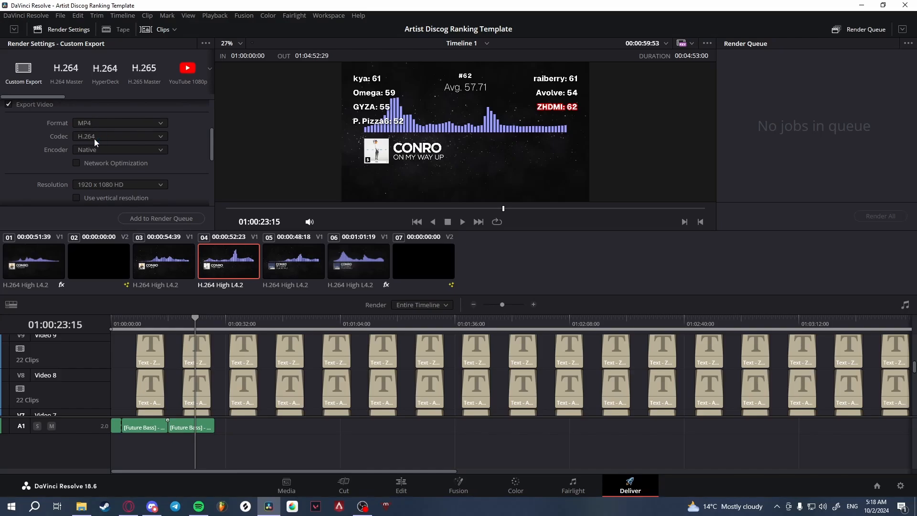
{"action": "scroll", "coordinate": [94, 140], "scroll_direction": "down", "scroll_amount": 1}
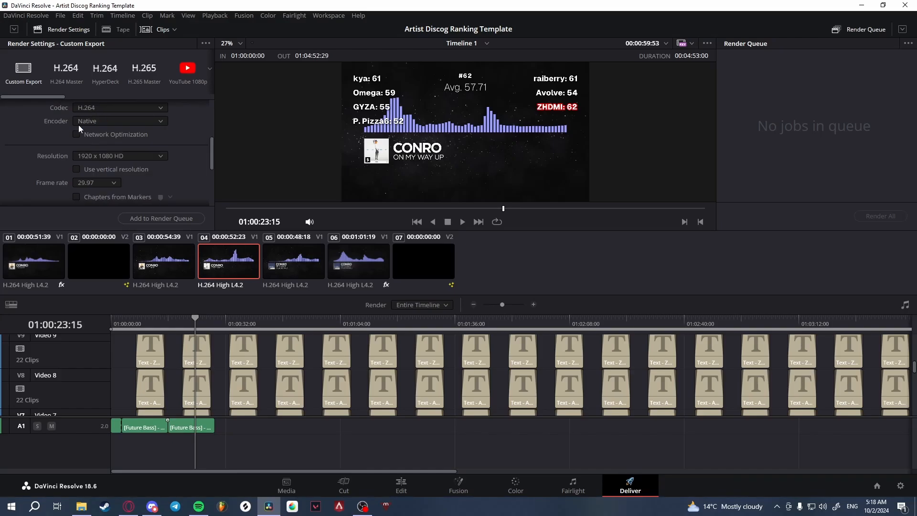
{"action": "left_click", "coordinate": [116, 120]}
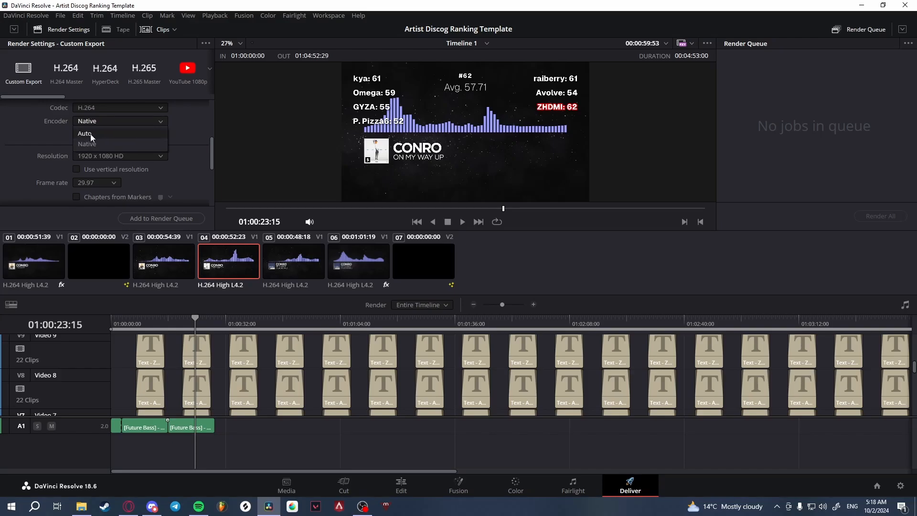
{"action": "left_click", "coordinate": [89, 129]}
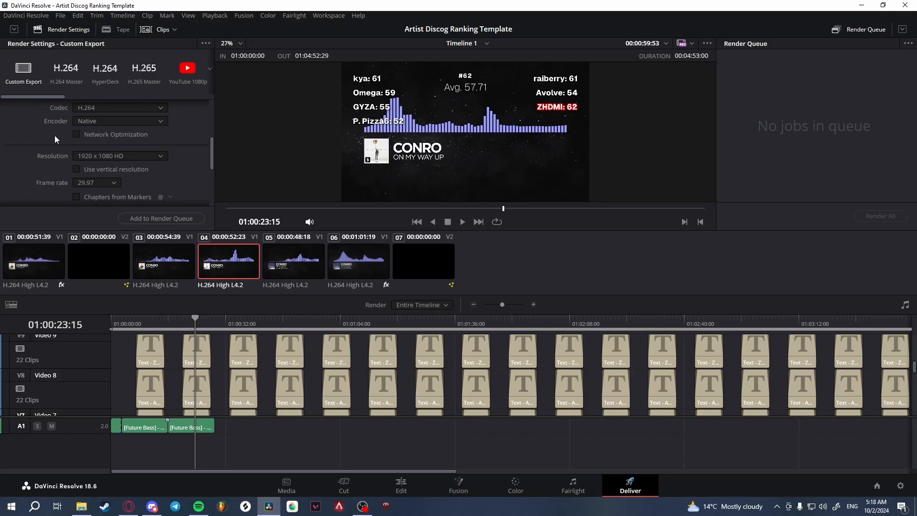
{"action": "scroll", "coordinate": [54, 135], "scroll_direction": "down", "scroll_amount": 1}
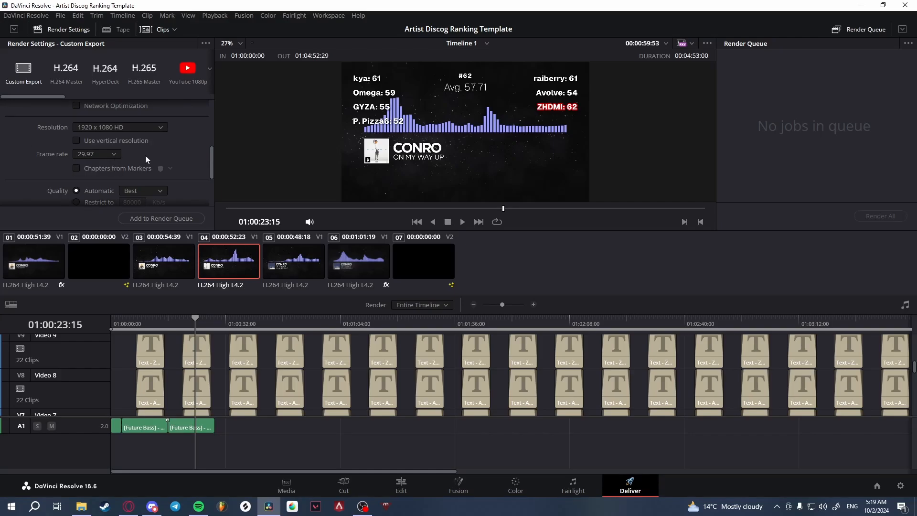
{"action": "scroll", "coordinate": [146, 159], "scroll_direction": "down", "scroll_amount": 2}
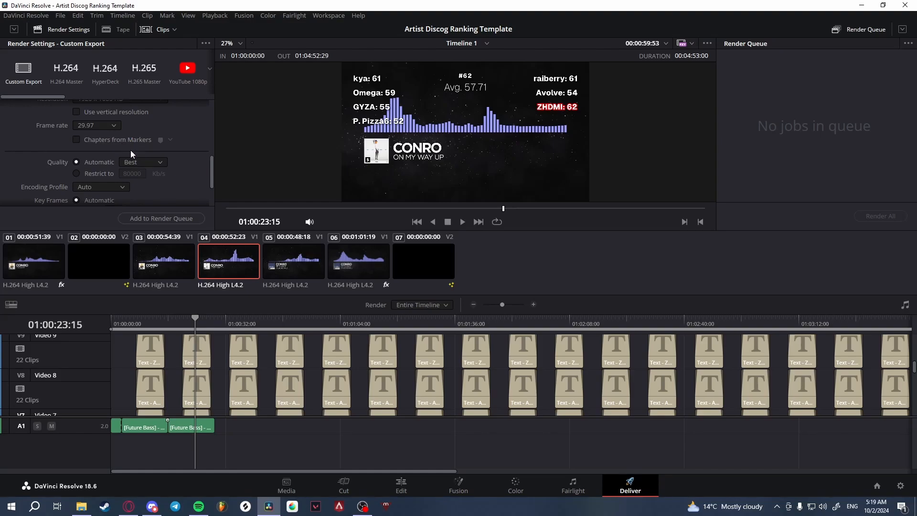
{"action": "scroll", "coordinate": [131, 150], "scroll_direction": "down", "scroll_amount": 3}
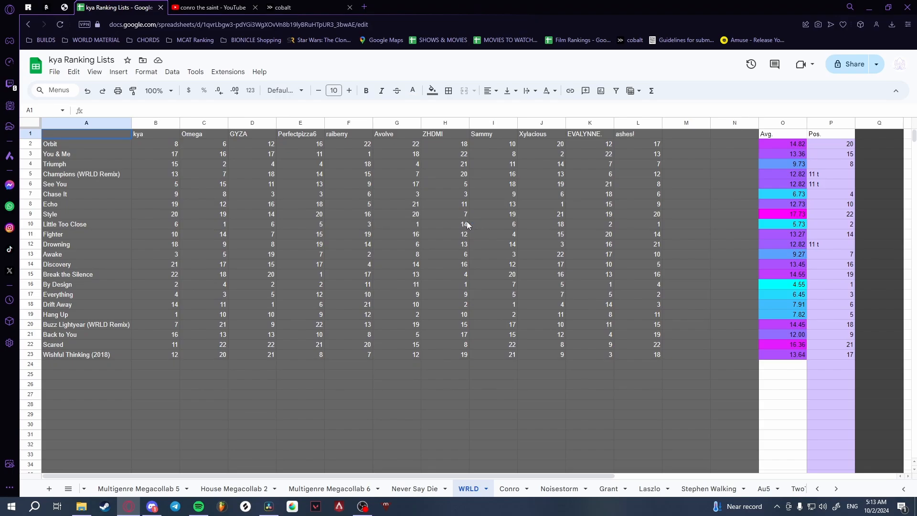
Switch to the ranking spreadsheet in the browser and examine the WRLD sheet's song titles, participant names and individual rankings.
{"action": "left_click_drag", "start_coordinate": [86, 145], "coordinate": [76, 356]}
{"action": "left_click", "coordinate": [93, 366]}
{"action": "left_click_drag", "start_coordinate": [168, 135], "coordinate": [650, 134]}
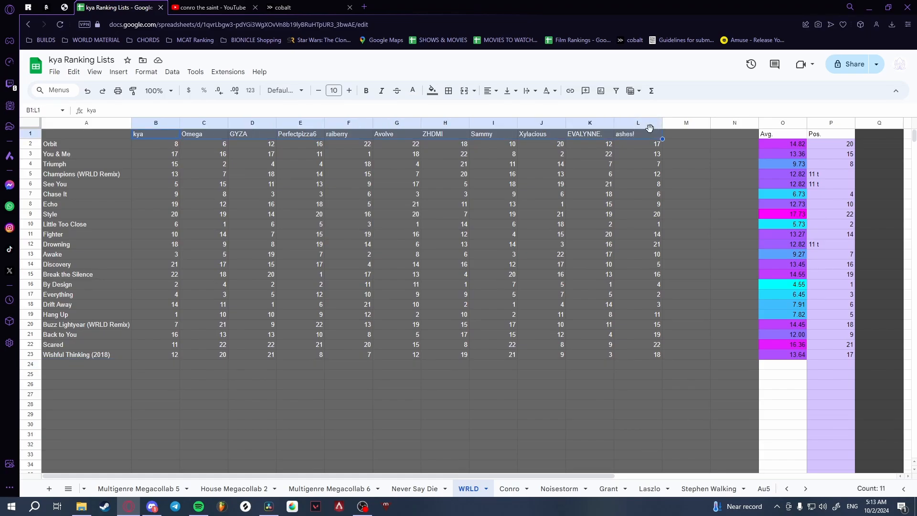
{"action": "left_click_drag", "start_coordinate": [167, 144], "coordinate": [647, 360]}
{"action": "left_click", "coordinate": [646, 374]}
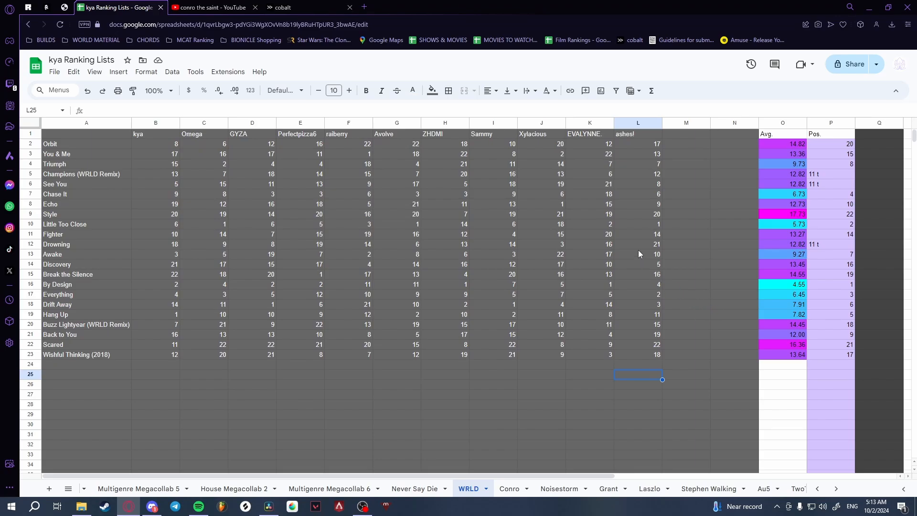
Examine the AVERAGE formula in O2 and the range of Orbit's rankings that it covers.
{"action": "left_click", "coordinate": [801, 145]}
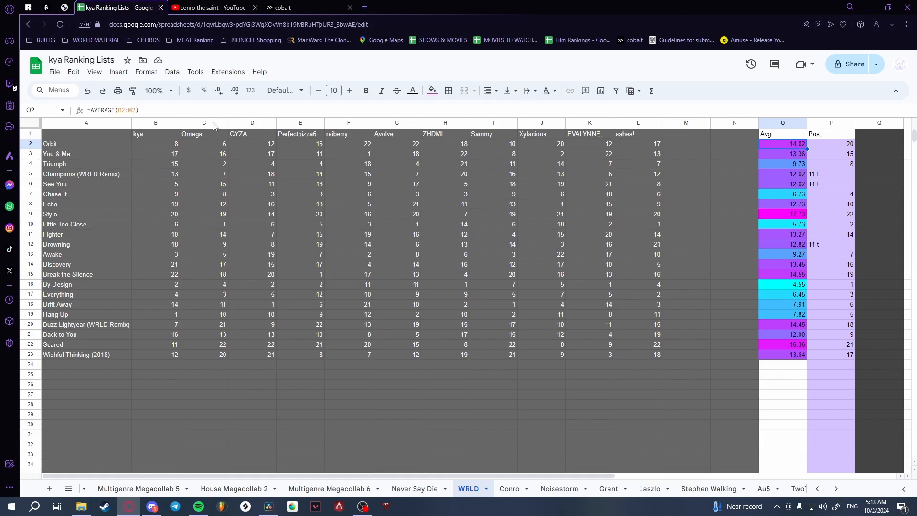
{"action": "left_click", "coordinate": [95, 110]}
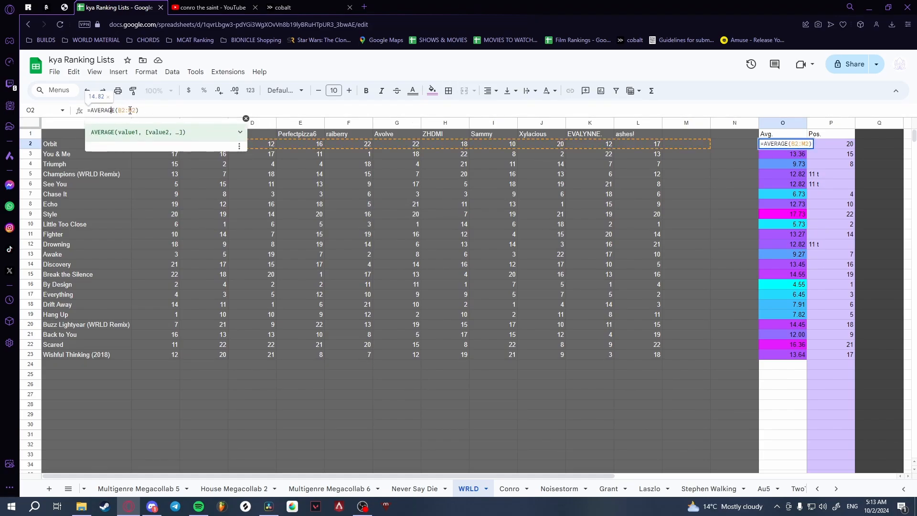
{"action": "left_click", "coordinate": [151, 146]}
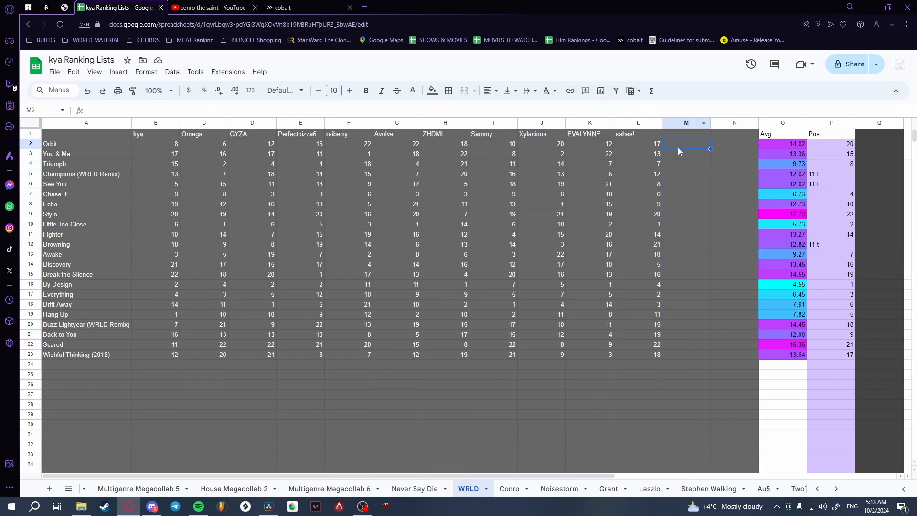
{"action": "left_click", "coordinate": [778, 143]}
{"action": "left_click", "coordinate": [159, 111]}
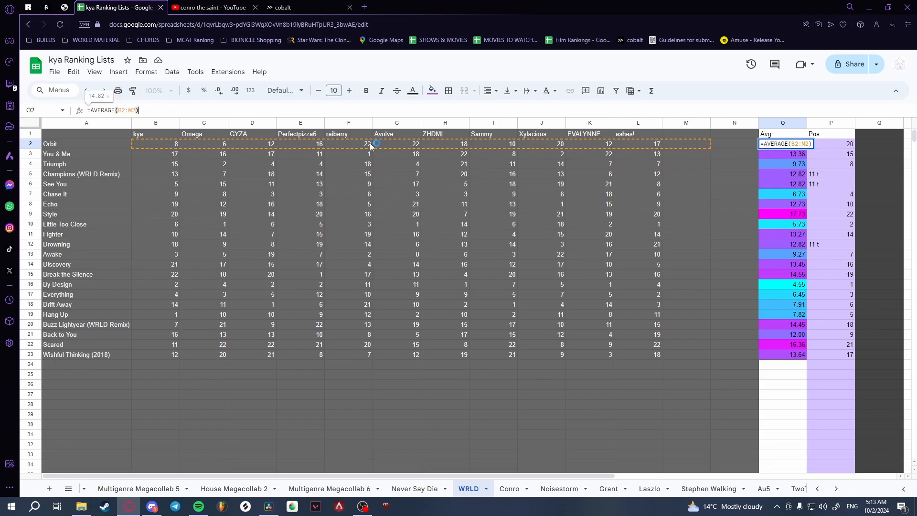
Try an extra decimal place on Orbit's average in O2 and return it to two decimals.
{"action": "left_click", "coordinate": [780, 148]}
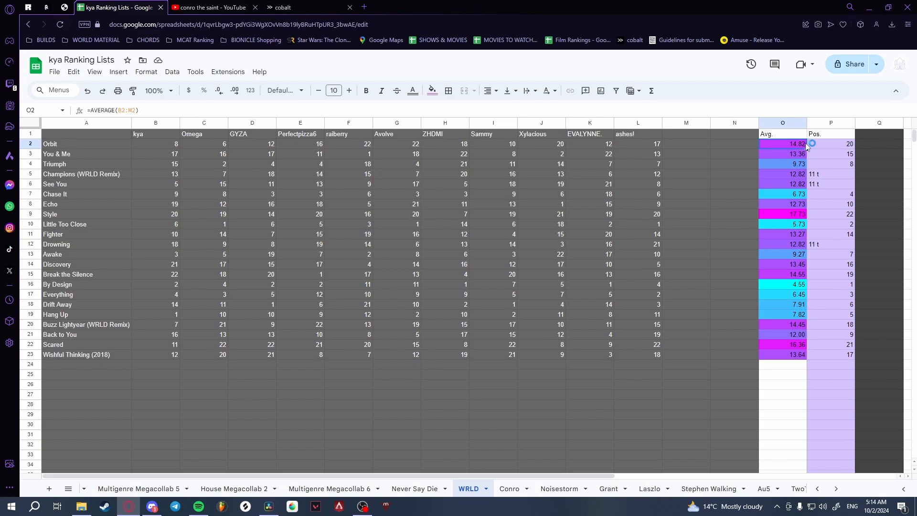
{"action": "left_click", "coordinate": [235, 92]}
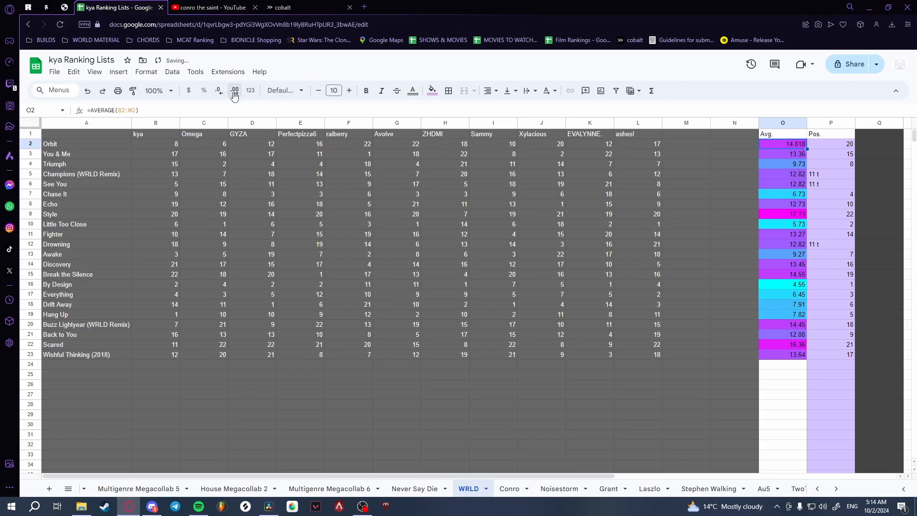
{"action": "left_click", "coordinate": [221, 93]}
Examine the averages and their colour scale for all songs in O2:O23.
{"action": "left_click_drag", "start_coordinate": [798, 156], "coordinate": [777, 356]}
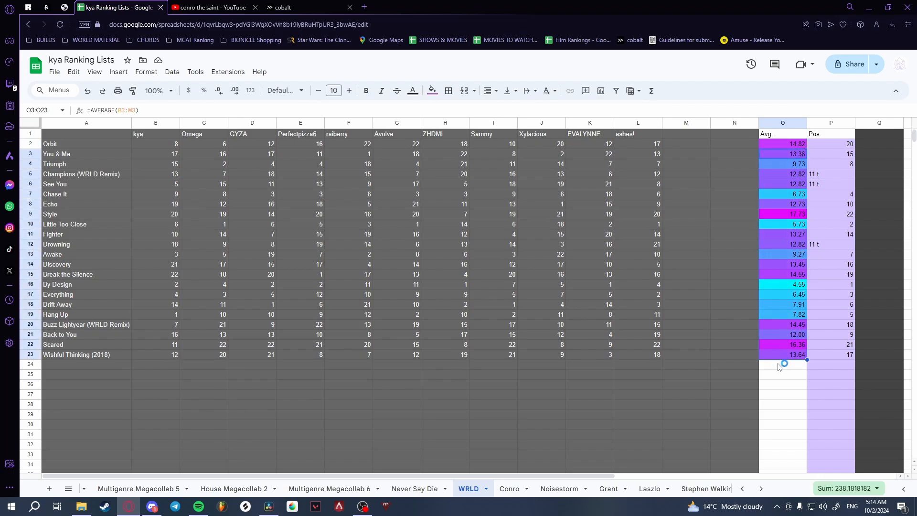
{"action": "left_click", "coordinate": [779, 363]}
{"action": "left_click_drag", "start_coordinate": [786, 147], "coordinate": [785, 361]}
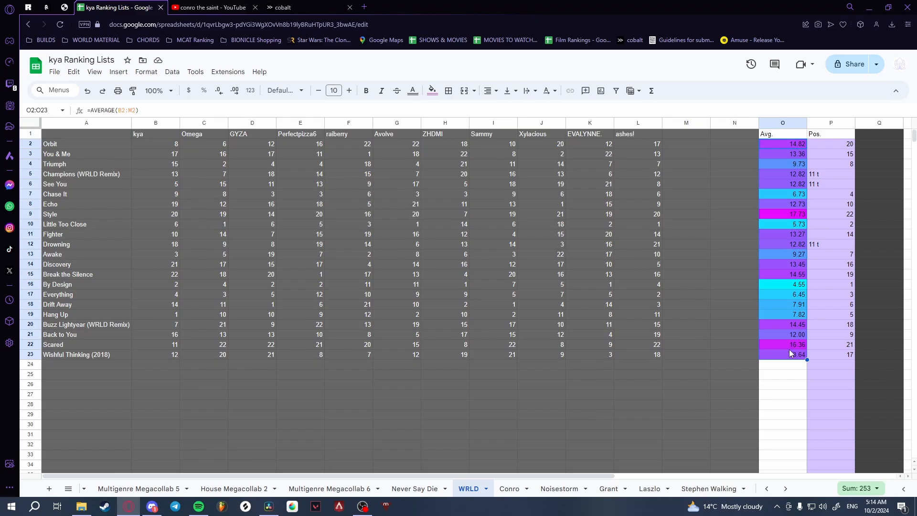
{"action": "left_click", "coordinate": [783, 372]}
{"action": "left_click", "coordinate": [785, 357]}
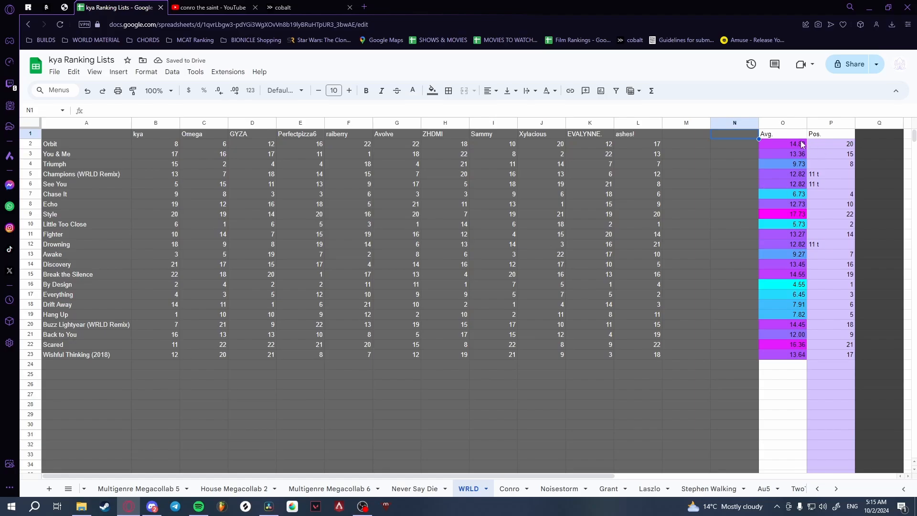
{"action": "left_click_drag", "start_coordinate": [800, 143], "coordinate": [808, 361]}
{"action": "left_click", "coordinate": [809, 361]}
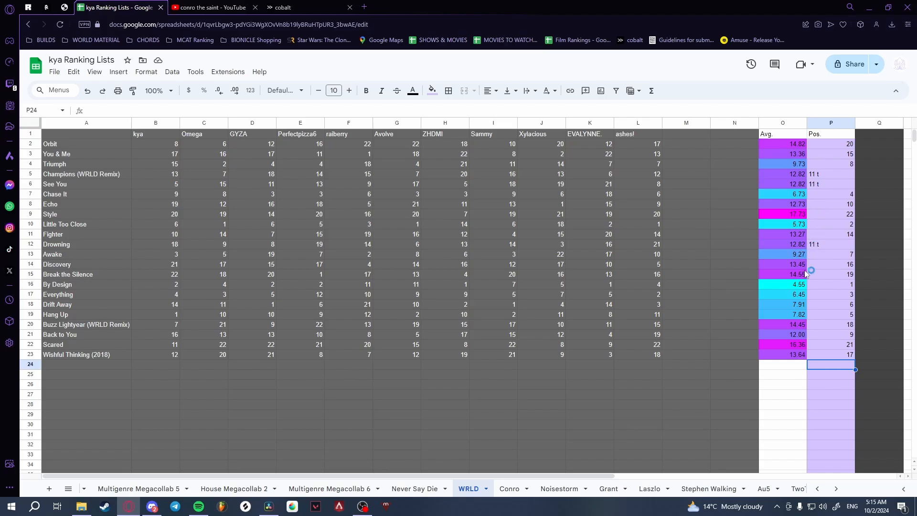
Compare the average and final position of Style with its individual rankings and with the row for Scared.
{"action": "left_click", "coordinate": [794, 214]}
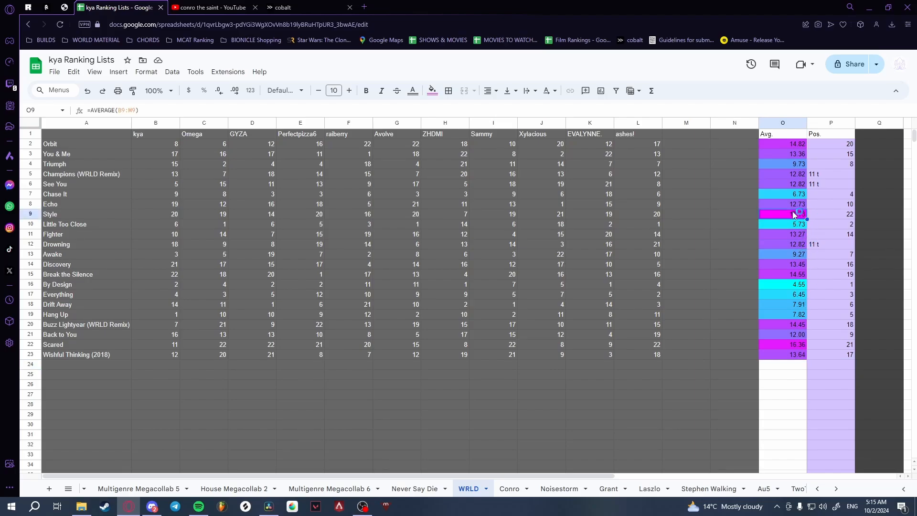
{"action": "left_click", "coordinate": [831, 216]}
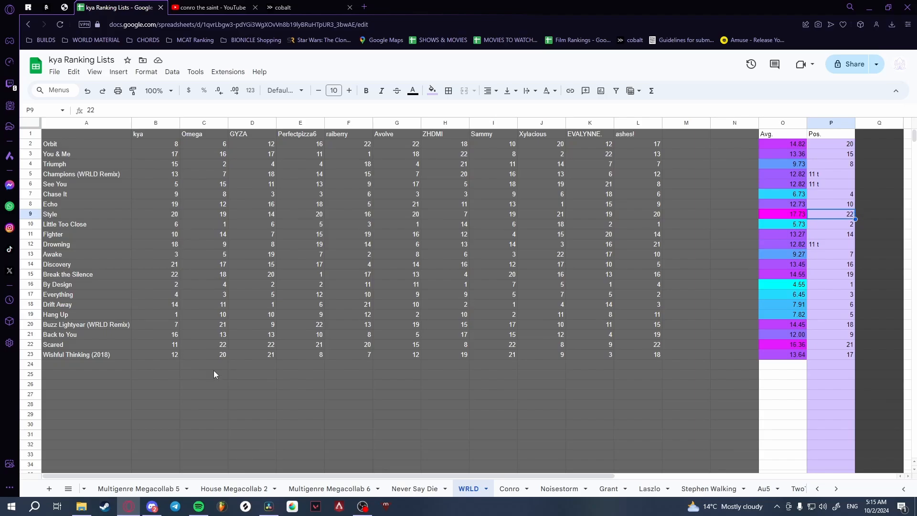
{"action": "left_click", "coordinate": [29, 345]}
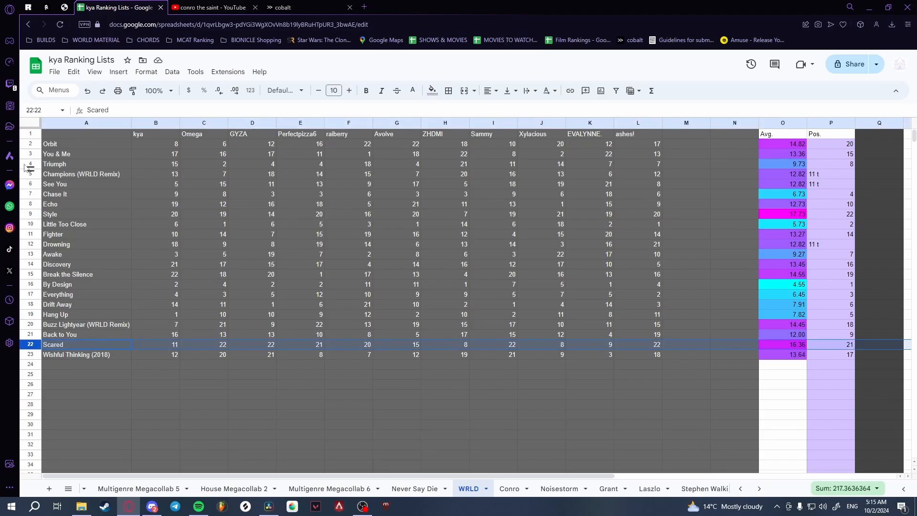
{"action": "left_click", "coordinate": [58, 136]}
{"action": "left_click", "coordinate": [31, 344]}
{"action": "left_click", "coordinate": [829, 213]}
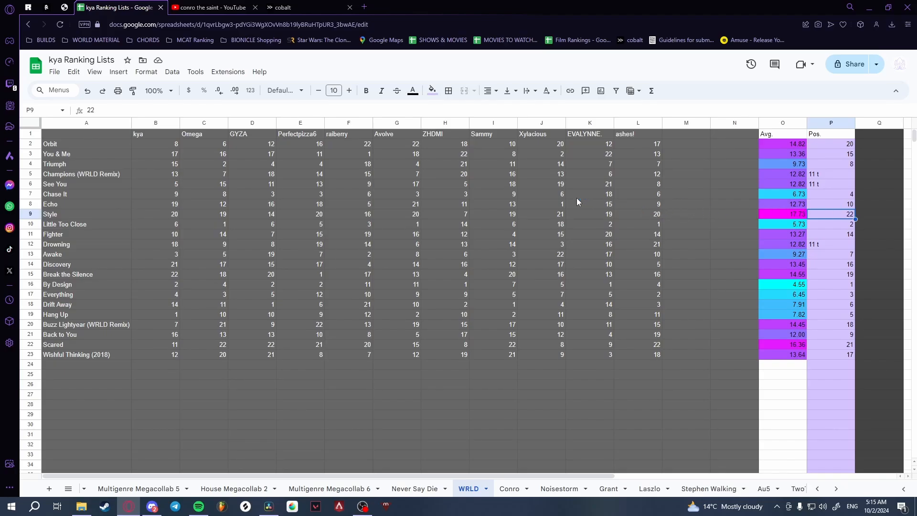
{"action": "left_click", "coordinate": [32, 214]}
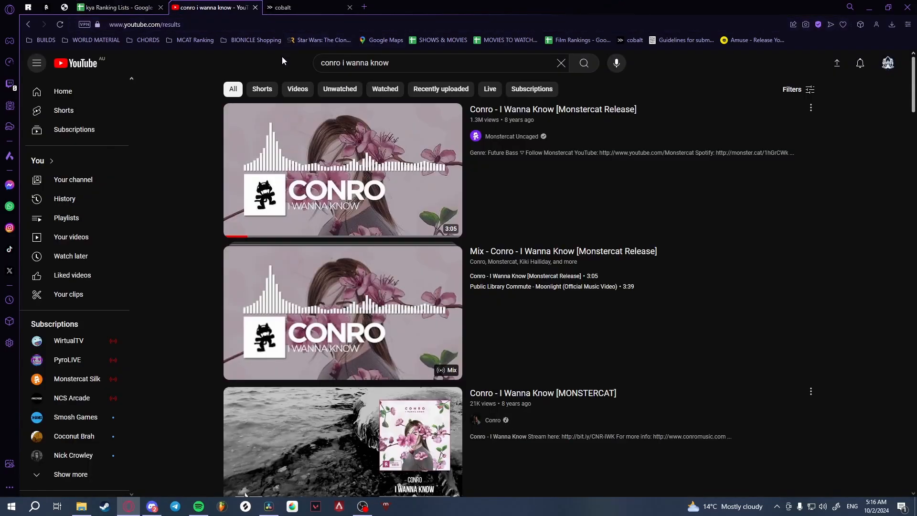
Copy the link of the Conro - I Wanna Know [Monstercat Release] video from the search results and switch to the cobalt page.
{"action": "right_click", "coordinate": [258, 220]}
{"action": "left_click", "coordinate": [292, 211]}
{"action": "key", "text": "ctrl+Tab"}
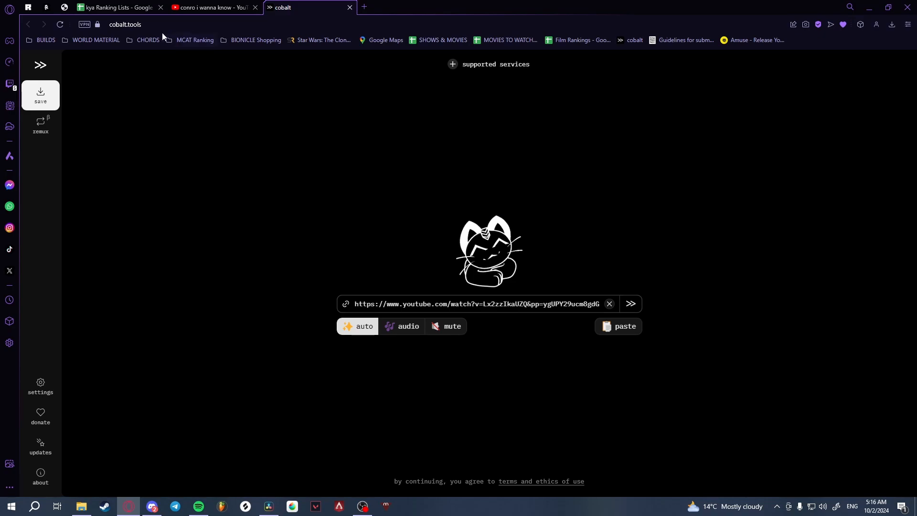
{"action": "left_click", "coordinate": [119, 25]}
{"action": "left_click", "coordinate": [182, 82]}
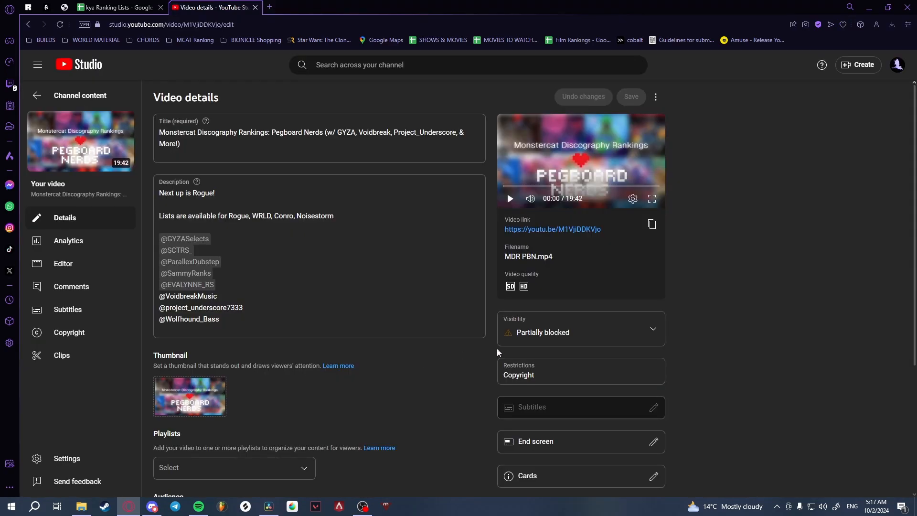
Examine the visibility and copyright restrictions of the Pegboard Nerds ranking video in YouTube Studio.
{"action": "left_click", "coordinate": [572, 333]}
{"action": "left_click", "coordinate": [452, 386]}
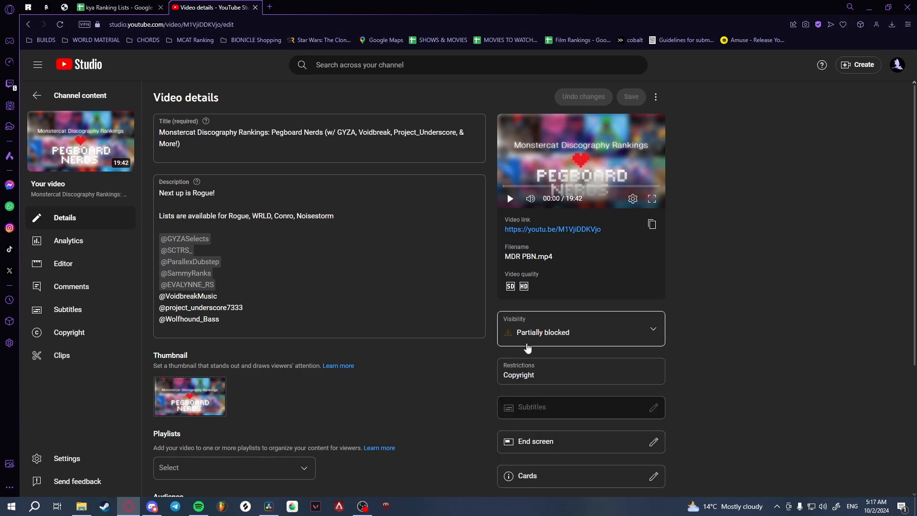
{"action": "mouse_move", "coordinate": [530, 375]}
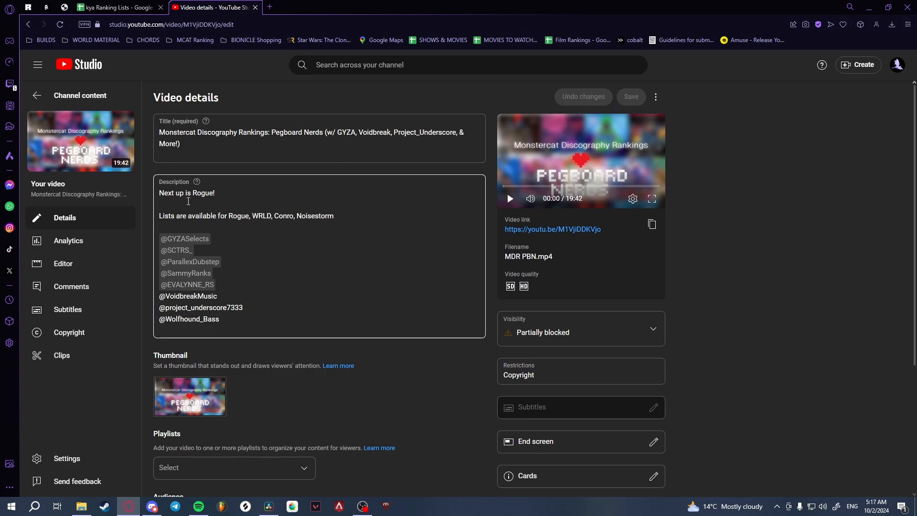
Review the Pegboard Nerds video's title, description and tagged channels, and the timing of its end-screen elements.
{"action": "triple_click", "coordinate": [174, 129]}
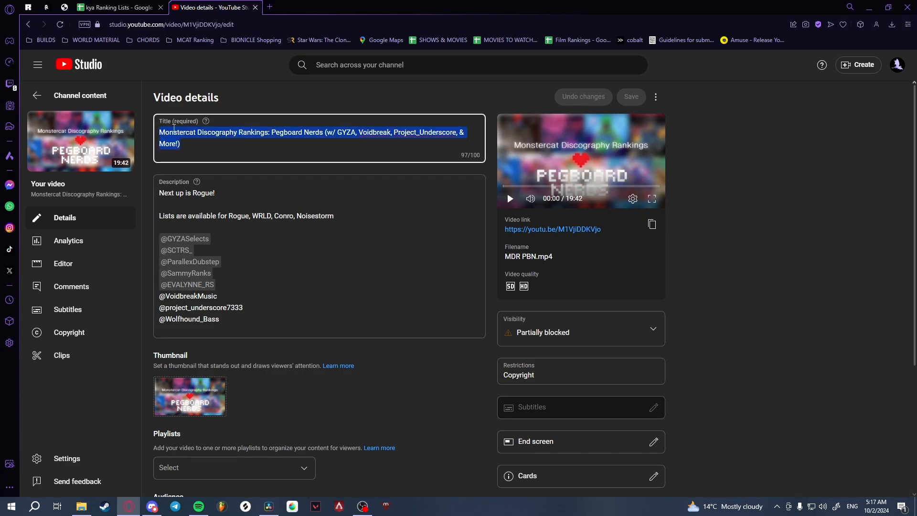
{"action": "left_click_drag", "start_coordinate": [334, 216], "coordinate": [159, 197]}
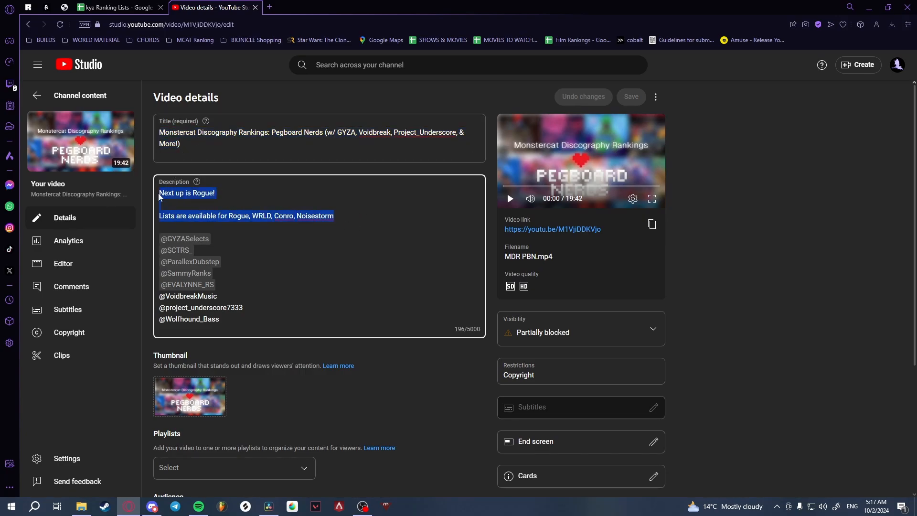
{"action": "left_click", "coordinate": [285, 224]}
{"action": "left_click_drag", "start_coordinate": [253, 320], "coordinate": [151, 231]}
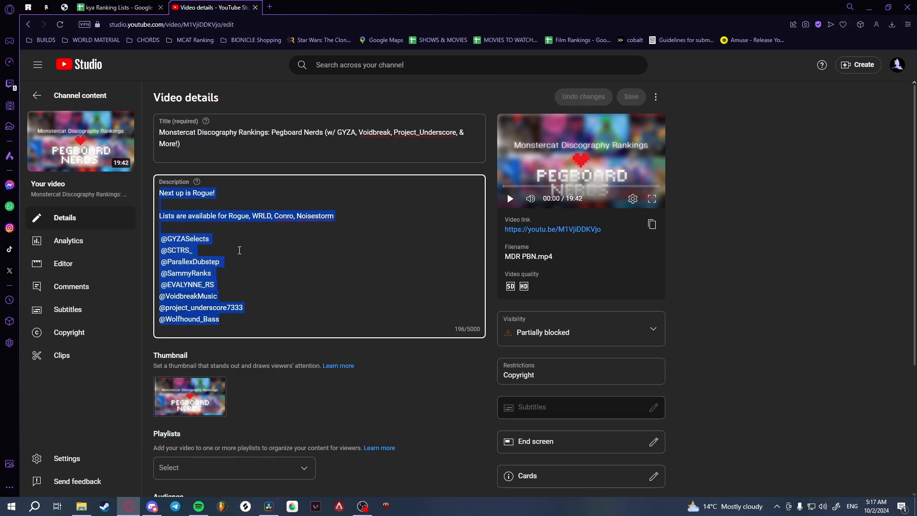
{"action": "left_click", "coordinate": [239, 249]}
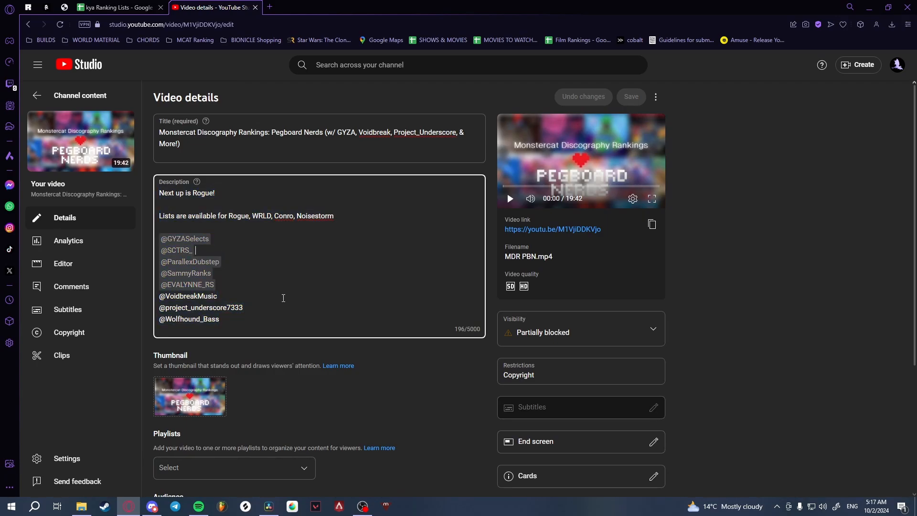
{"action": "left_click_drag", "start_coordinate": [180, 144], "coordinate": [335, 131]}
{"action": "left_click", "coordinate": [337, 147]}
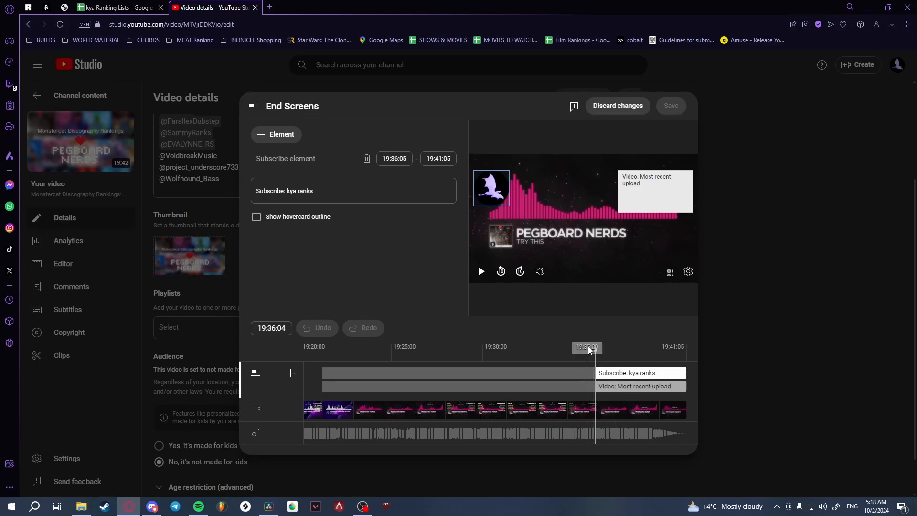
{"action": "mouse_move", "coordinate": [597, 371]}
{"action": "left_mouse_down"}
{"action": "mouse_move", "coordinate": [553, 373]}
{"action": "mouse_move", "coordinate": [595, 372]}
{"action": "left_mouse_up"}
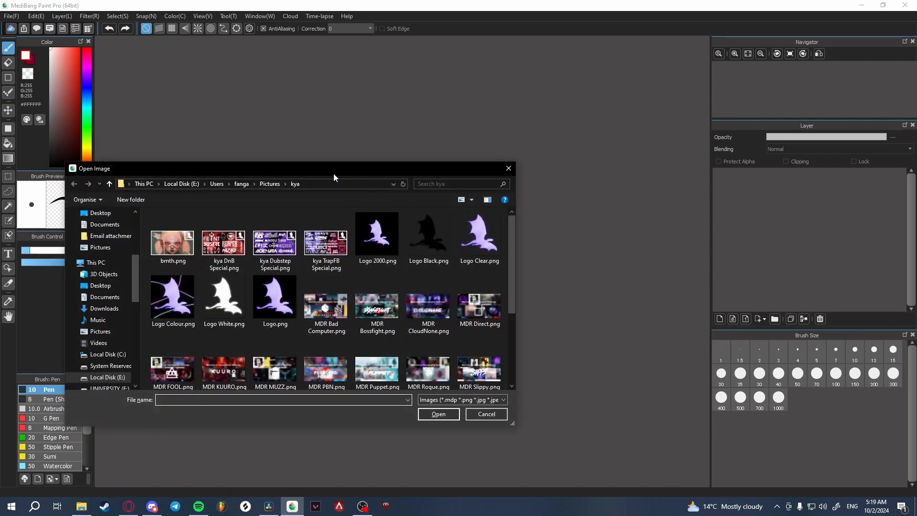
Open the thumbnail template MDR.mdp from the kya pictures folder in MediBang Paint Pro.
{"action": "scroll", "coordinate": [359, 280], "scroll_direction": "down", "scroll_amount": 1}
{"action": "scroll", "coordinate": [359, 279], "scroll_direction": "down", "scroll_amount": 1}
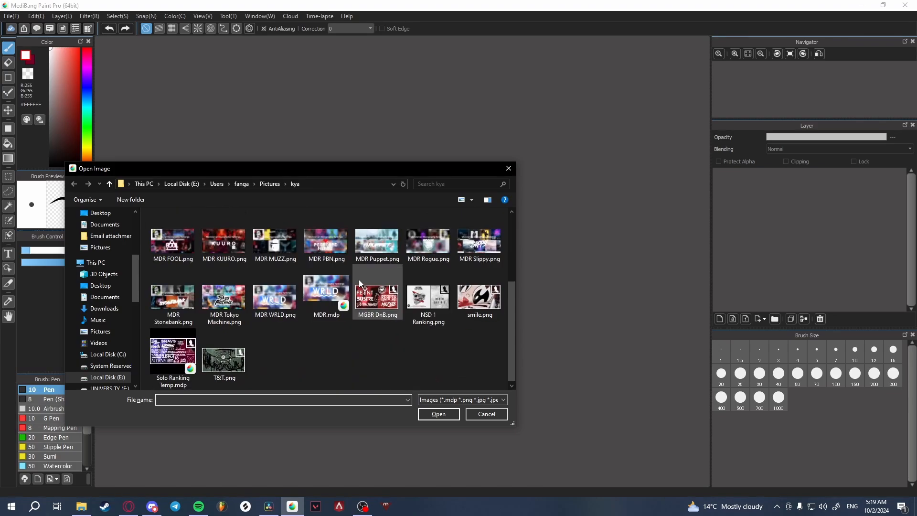
{"action": "double_click", "coordinate": [328, 304]}
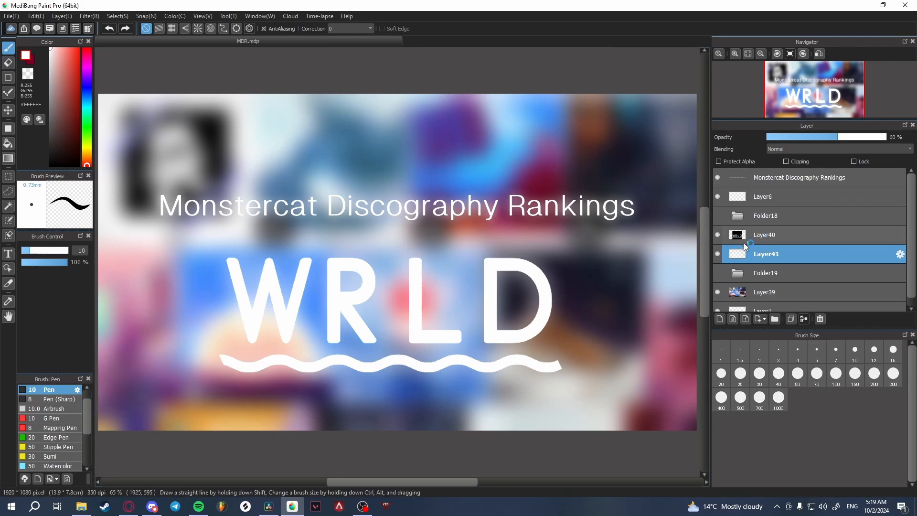
Hide the WRLD logo, overlay, background and title layers of the thumbnail, and select Layer1 as the active layer.
{"action": "left_click", "coordinate": [717, 234]}
{"action": "left_click", "coordinate": [717, 253]}
{"action": "left_click", "coordinate": [717, 291]}
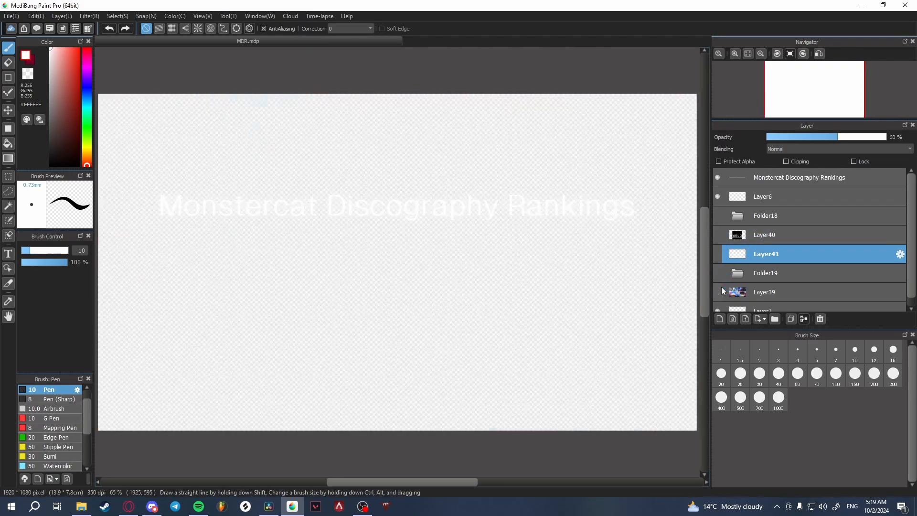
{"action": "left_click", "coordinate": [717, 195]}
{"action": "scroll", "coordinate": [721, 185], "scroll_direction": "down", "scroll_amount": 1}
{"action": "left_click", "coordinate": [787, 303]}
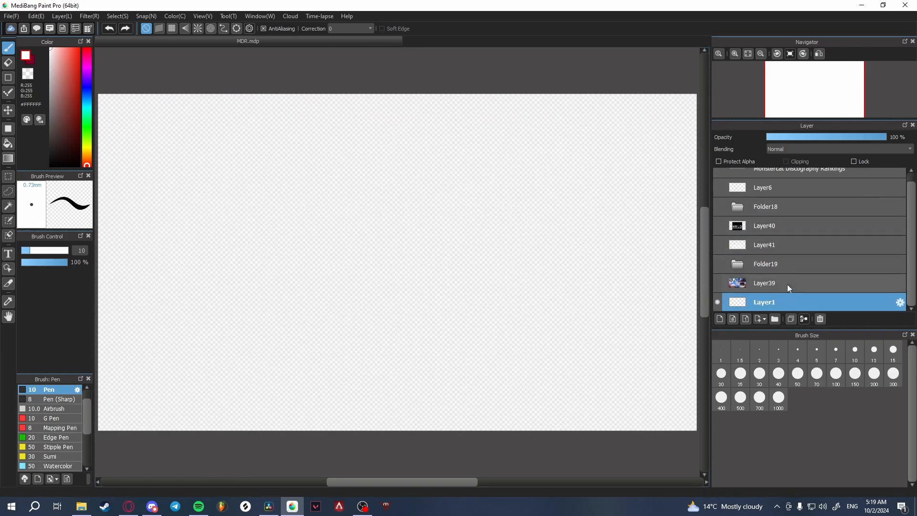
{"action": "scroll", "coordinate": [788, 276], "scroll_direction": "up", "scroll_amount": 1}
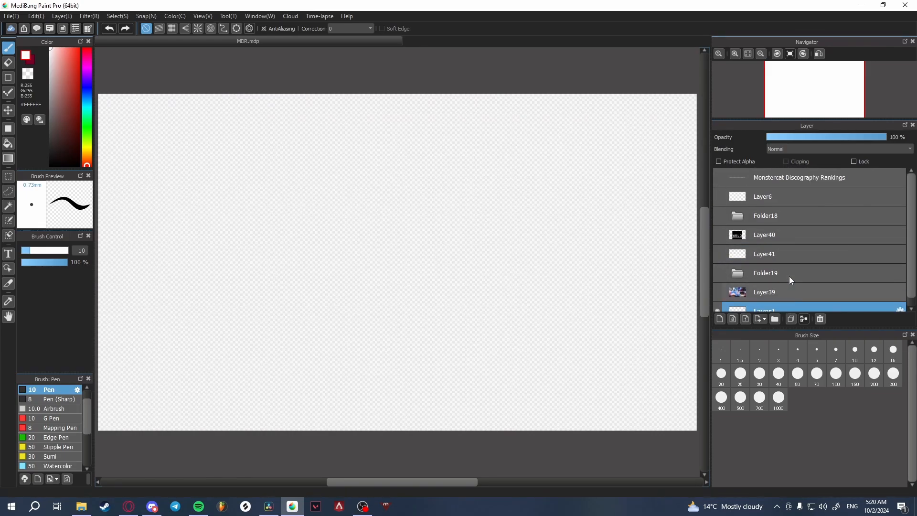
Examine the blurred background layers stored in Folder19, hide the folder again and return to Layer1.
{"action": "double_click", "coordinate": [789, 273]}
{"action": "key", "text": "Return"}
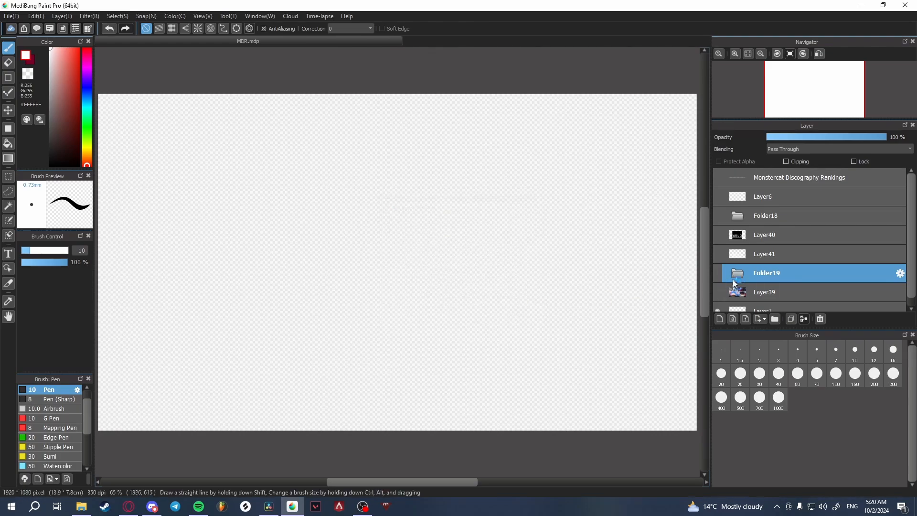
{"action": "left_click", "coordinate": [717, 273]}
{"action": "left_click", "coordinate": [738, 276]}
{"action": "scroll", "coordinate": [740, 265], "scroll_direction": "down", "scroll_amount": 5}
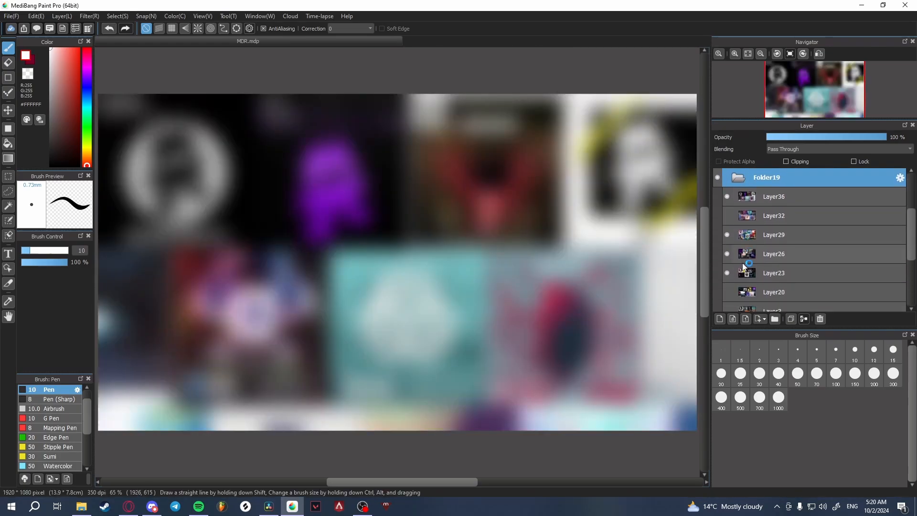
{"action": "scroll", "coordinate": [743, 266], "scroll_direction": "up", "scroll_amount": 5}
{"action": "left_click", "coordinate": [737, 231]}
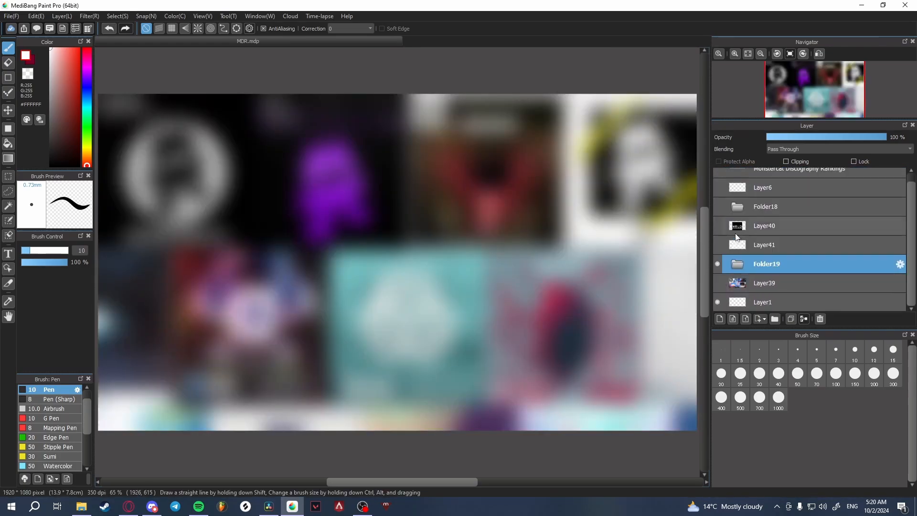
{"action": "left_click", "coordinate": [718, 260]}
{"action": "scroll", "coordinate": [768, 233], "scroll_direction": "up", "scroll_amount": 1}
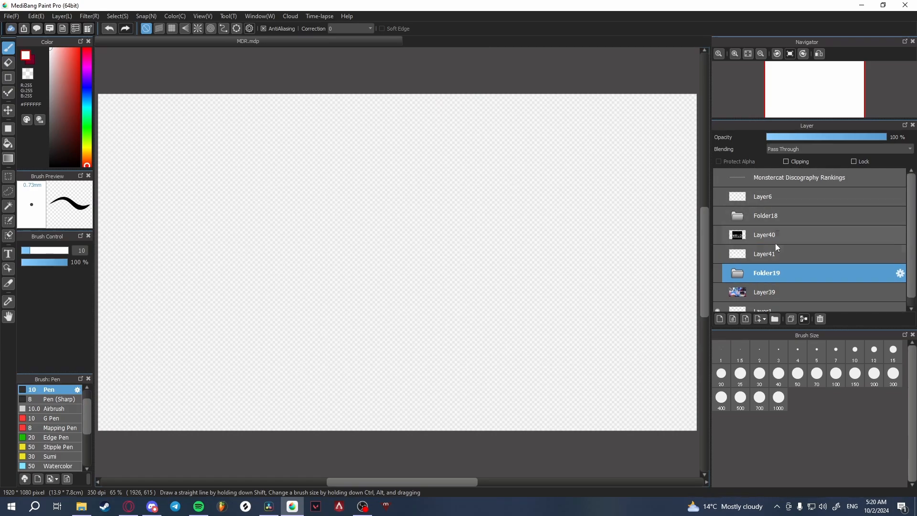
{"action": "scroll", "coordinate": [774, 248], "scroll_direction": "down", "scroll_amount": 1}
{"action": "left_click", "coordinate": [766, 301]}
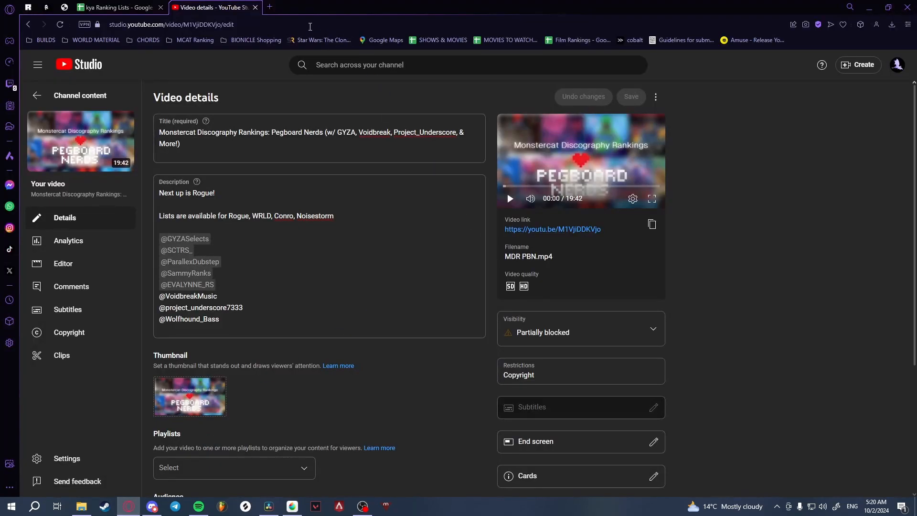
Search Google Images for "conro soundcloud monstercat" in the browser and open the preview of the Conro "Scars" cover.
{"action": "left_click", "coordinate": [270, 7]}
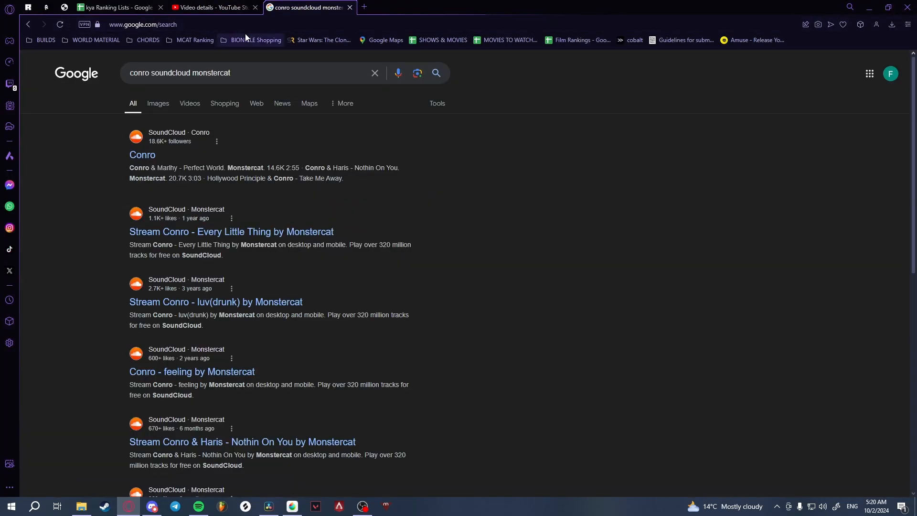
{"action": "left_click", "coordinate": [161, 105]}
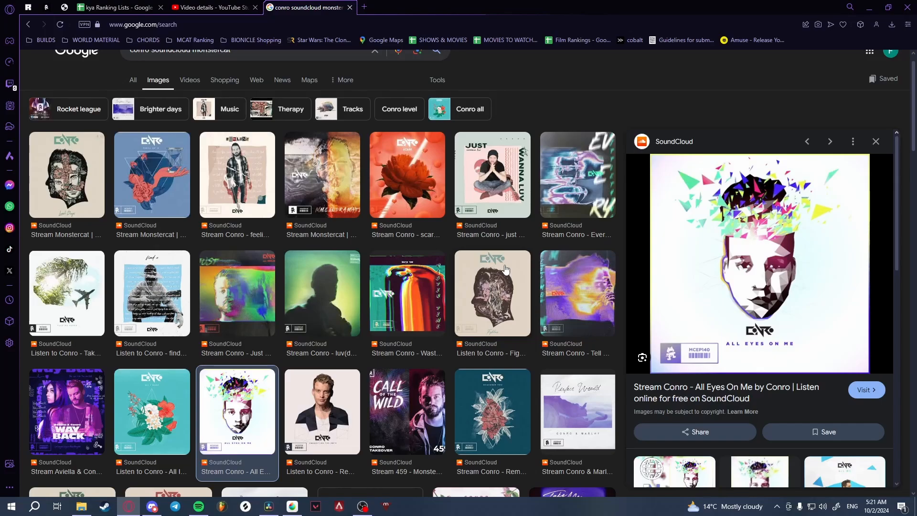
{"action": "left_click", "coordinate": [316, 291]}
{"action": "left_click", "coordinate": [407, 181]}
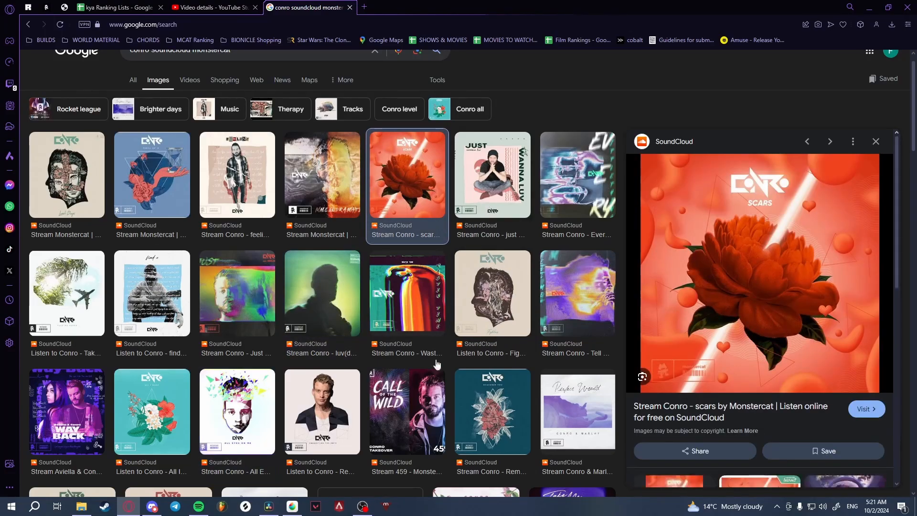
Copy the "Scars" cover image and paste it into the MDR thumbnail in MediBang Paint Pro as a new layer.
{"action": "key", "text": "alt+Tab"}
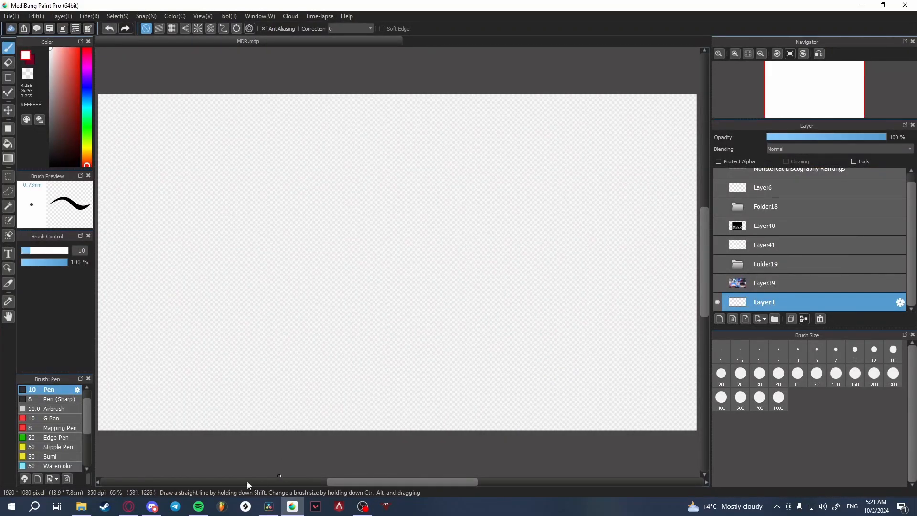
{"action": "left_click", "coordinate": [129, 506]}
{"action": "right_click", "coordinate": [256, 290]}
{"action": "right_click", "coordinate": [752, 261]}
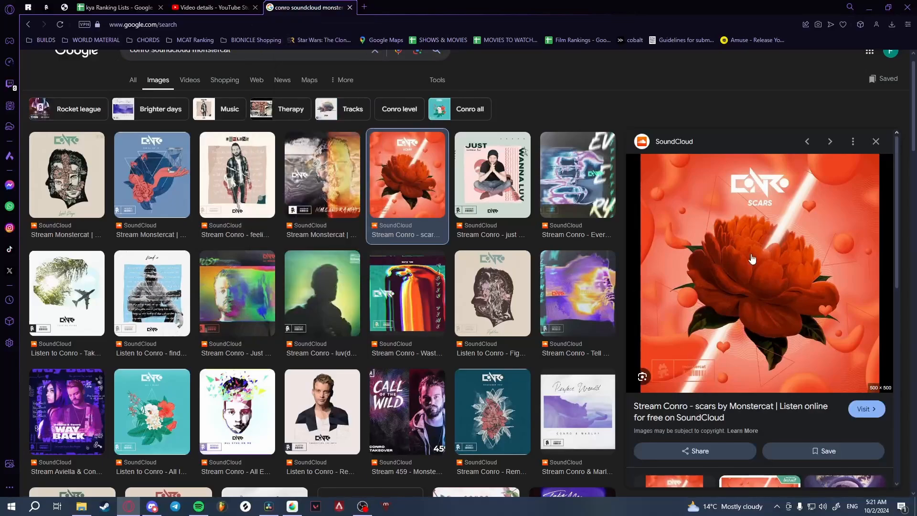
{"action": "left_click", "coordinate": [769, 149]}
{"action": "left_click", "coordinate": [286, 505]}
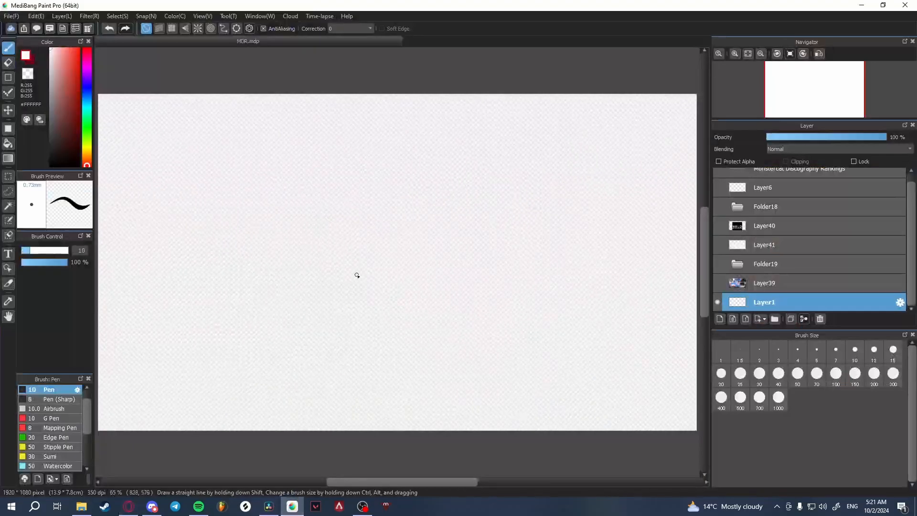
{"action": "key", "text": "ctrl+v"}
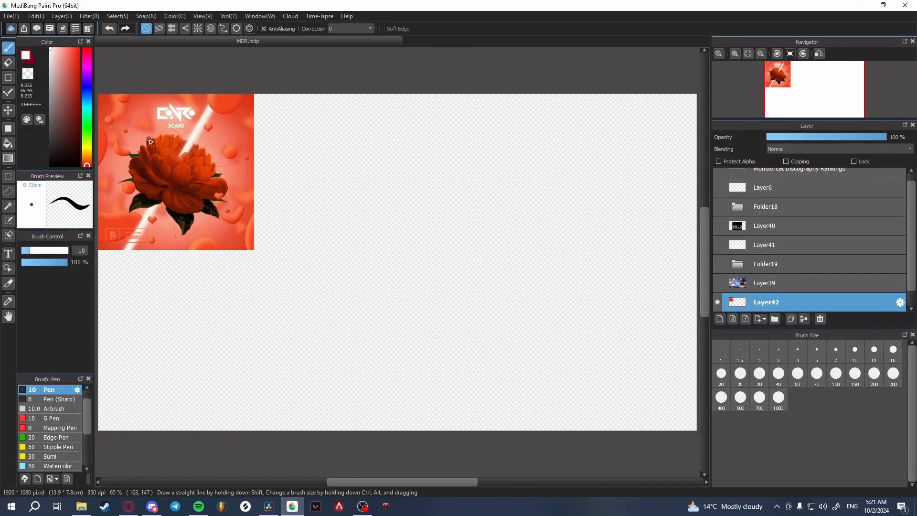
Paste a second copy of the cover and move it to offset (500, 0), flush against the right edge of the first.
{"action": "key", "text": "ctrl+v"}
{"action": "key", "text": "ctrl+t"}
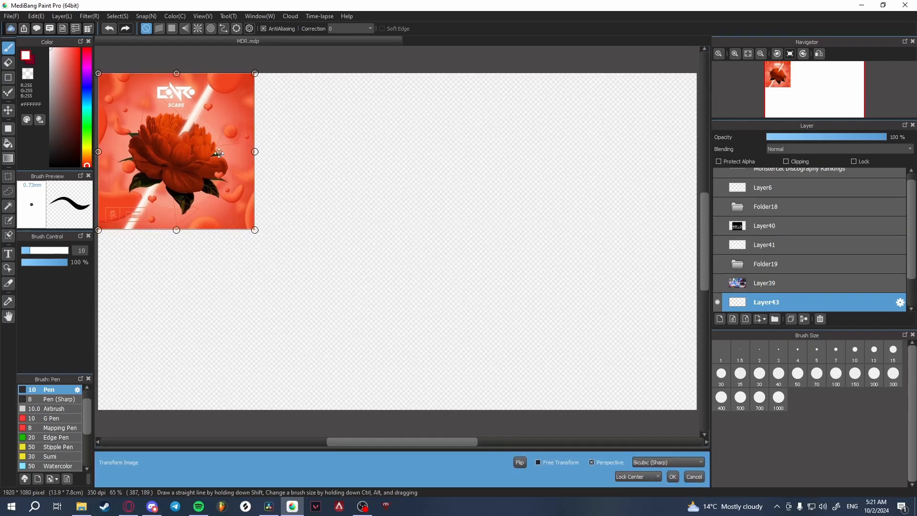
{"action": "left_click_drag", "start_coordinate": [156, 147], "coordinate": [312, 147]}
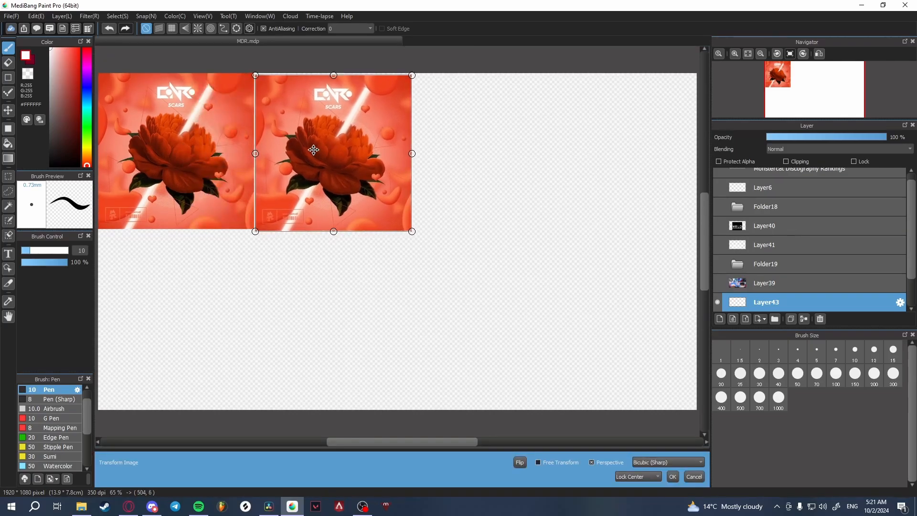
{"action": "scroll", "coordinate": [246, 230], "scroll_direction": "up", "scroll_amount": 5}
{"action": "scroll", "coordinate": [246, 230], "scroll_direction": "up", "scroll_amount": 1}
{"action": "left_click_drag", "start_coordinate": [397, 184], "coordinate": [381, 182]}
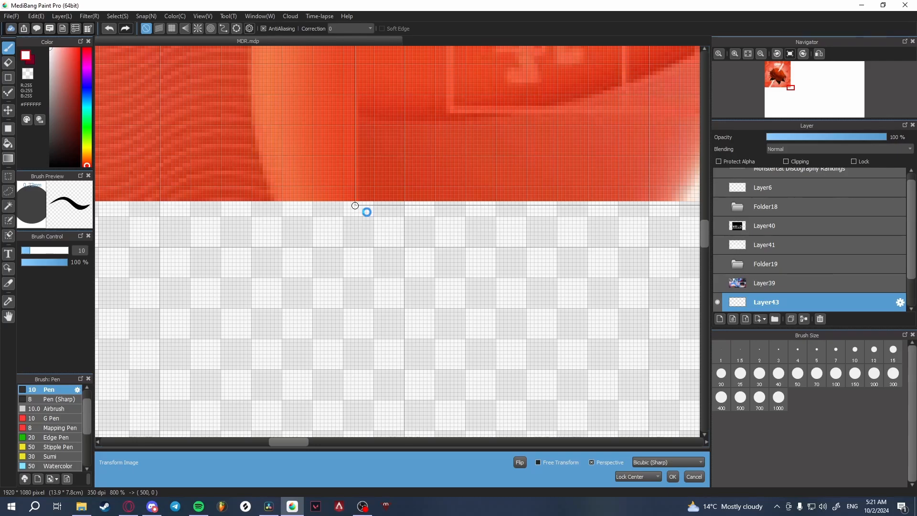
{"action": "key", "text": "Return"}
{"action": "scroll", "coordinate": [360, 234], "scroll_direction": "down", "scroll_amount": 8}
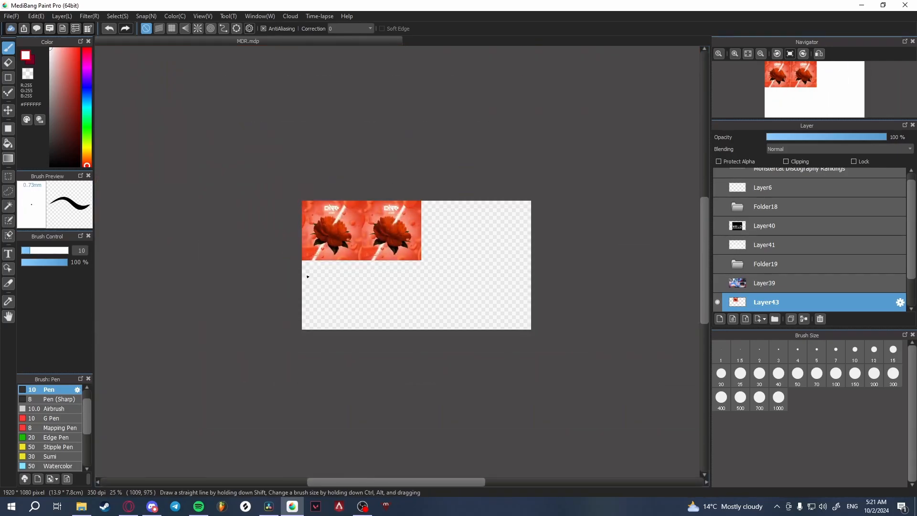
Show the blurred background on Layer39 and merge the second cover layer down into the first, Layer42.
{"action": "left_click", "coordinate": [717, 284]}
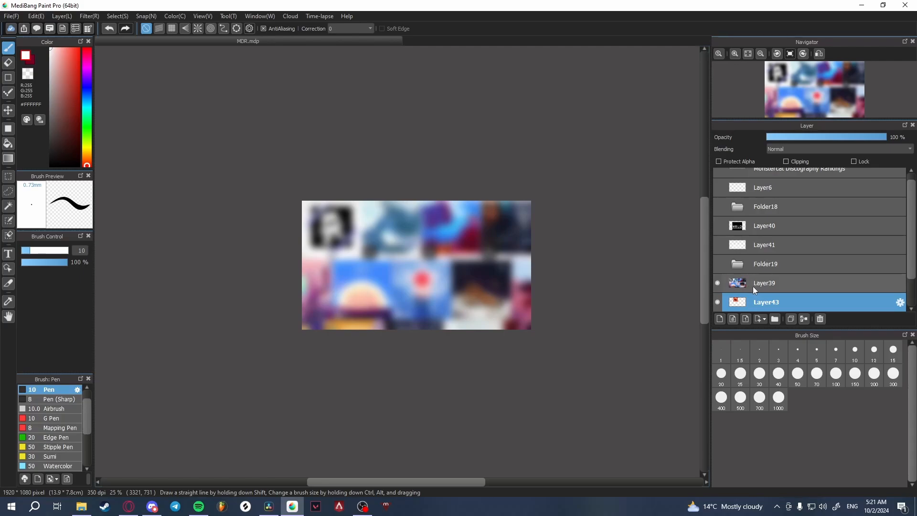
{"action": "scroll", "coordinate": [782, 300], "scroll_direction": "down", "scroll_amount": 2}
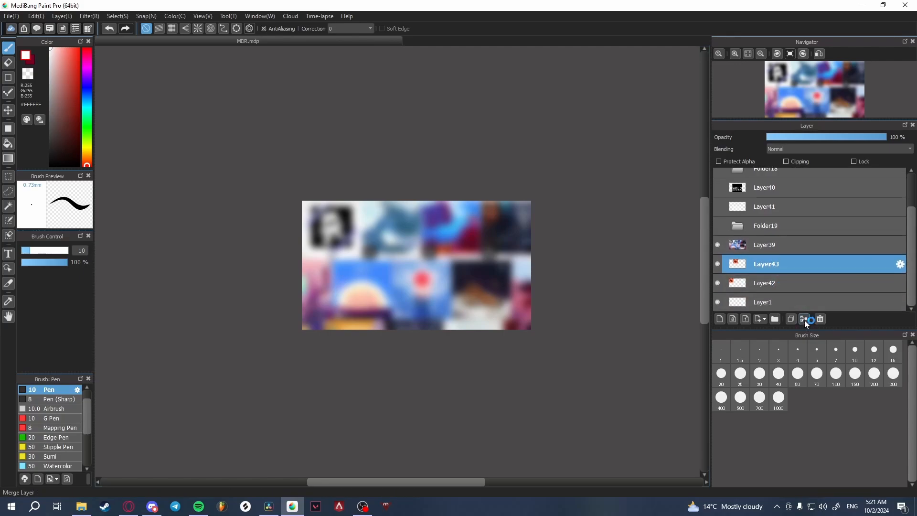
{"action": "left_click", "coordinate": [804, 320]}
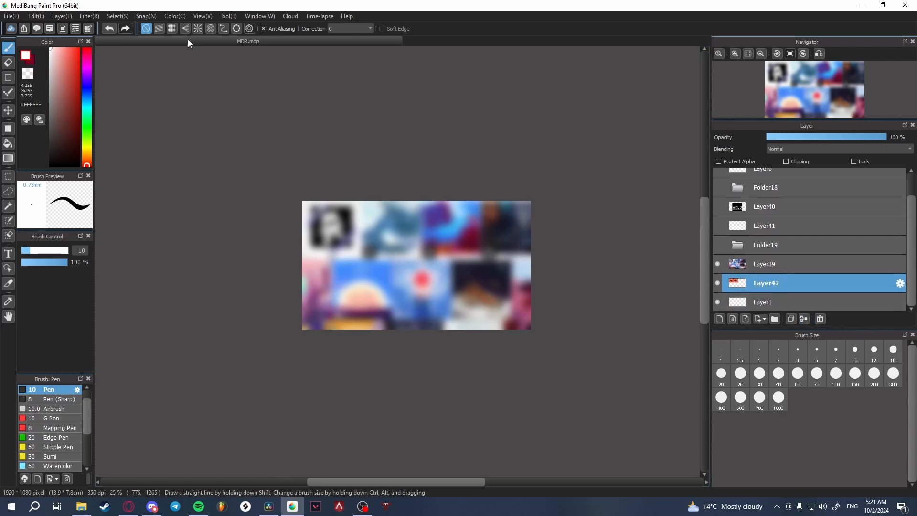
Hide Layer39, try a Gaussian Blur on the merged covers in Layer42, and undo the blur.
{"action": "left_click", "coordinate": [717, 264]}
{"action": "left_click", "coordinate": [89, 15]}
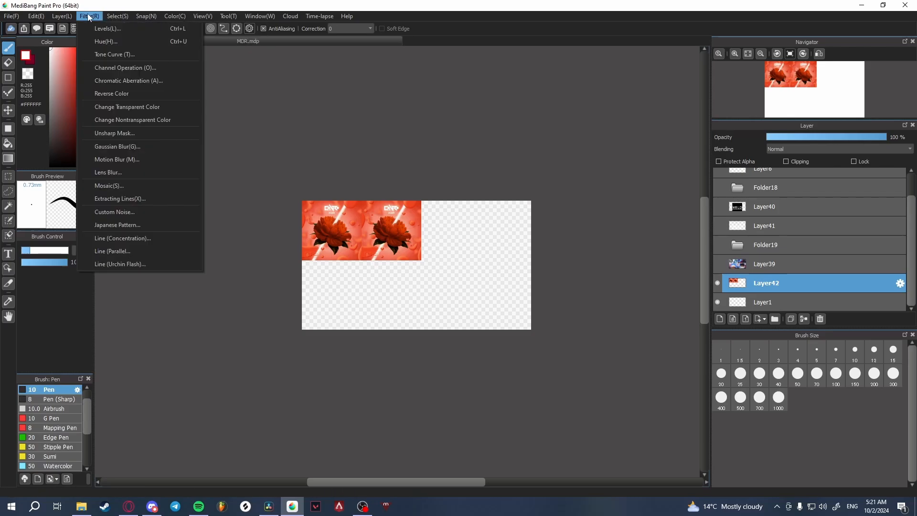
{"action": "left_click", "coordinate": [107, 146]}
{"action": "left_click", "coordinate": [509, 279]}
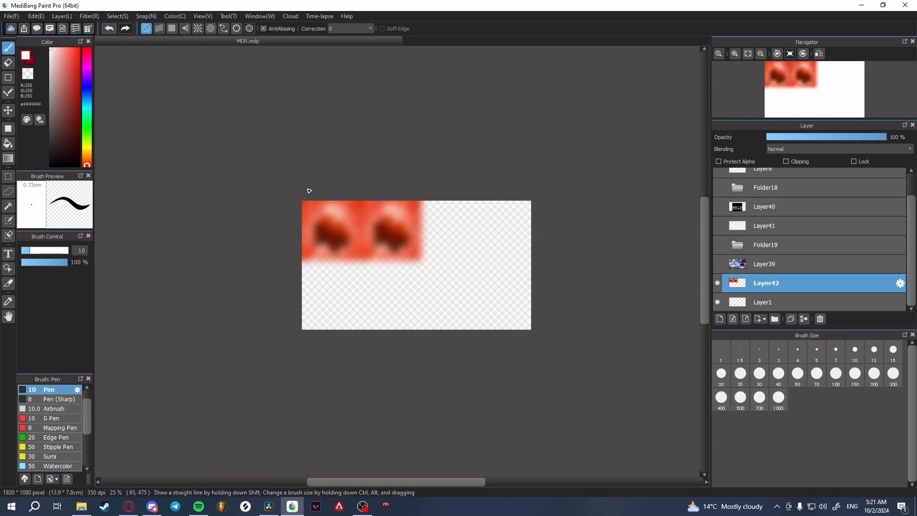
{"action": "key", "text": "ctrl+z"}
Show Layer39, Layer6 and the "Monstercat Discography Rankings" text layer, and select the text layer.
{"action": "left_click", "coordinate": [774, 272]}
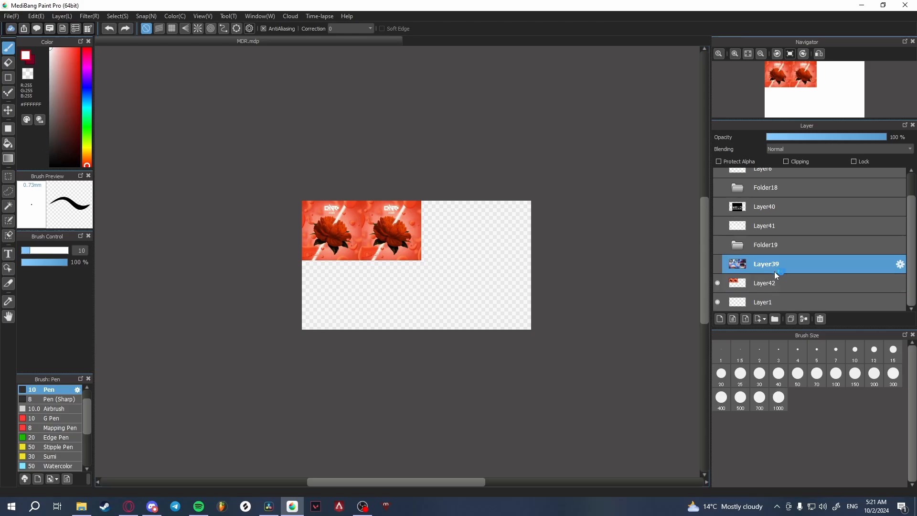
{"action": "left_click", "coordinate": [717, 263]}
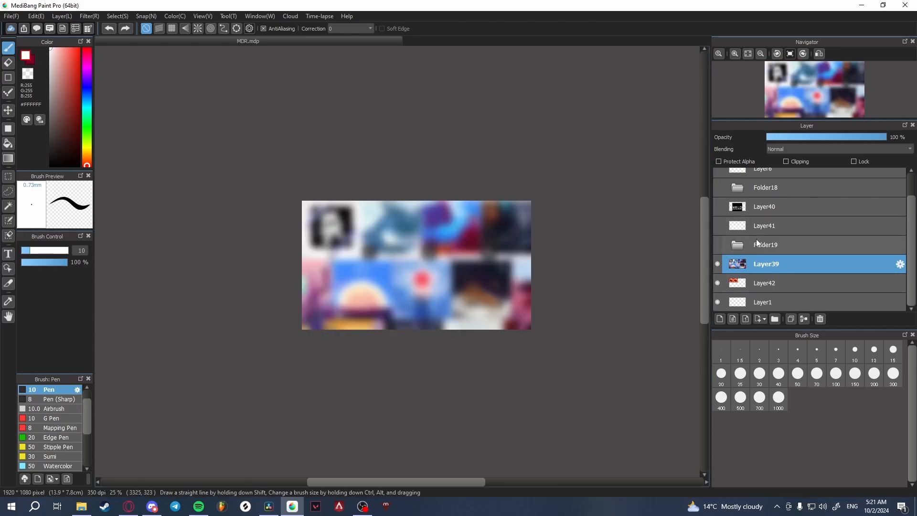
{"action": "scroll", "coordinate": [757, 242], "scroll_direction": "up", "scroll_amount": 1}
{"action": "left_click", "coordinate": [717, 196]}
{"action": "left_click", "coordinate": [717, 180]}
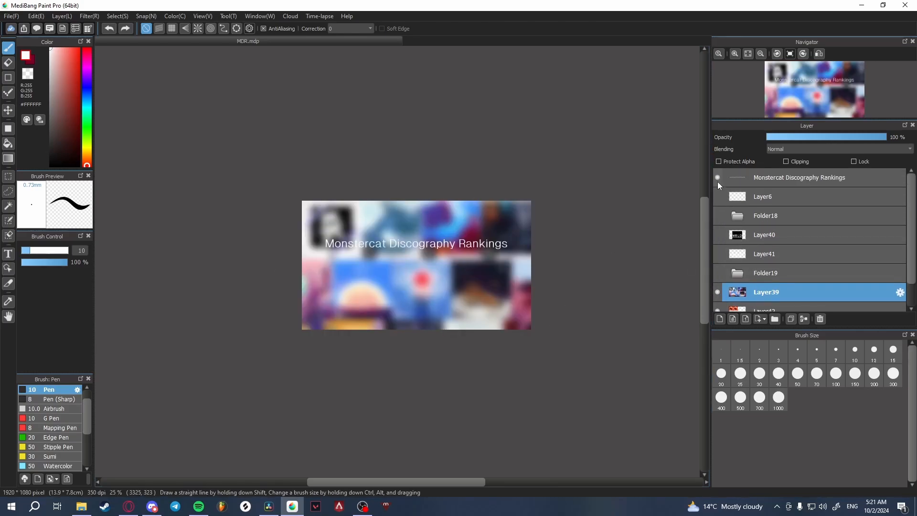
{"action": "left_click", "coordinate": [754, 182]}
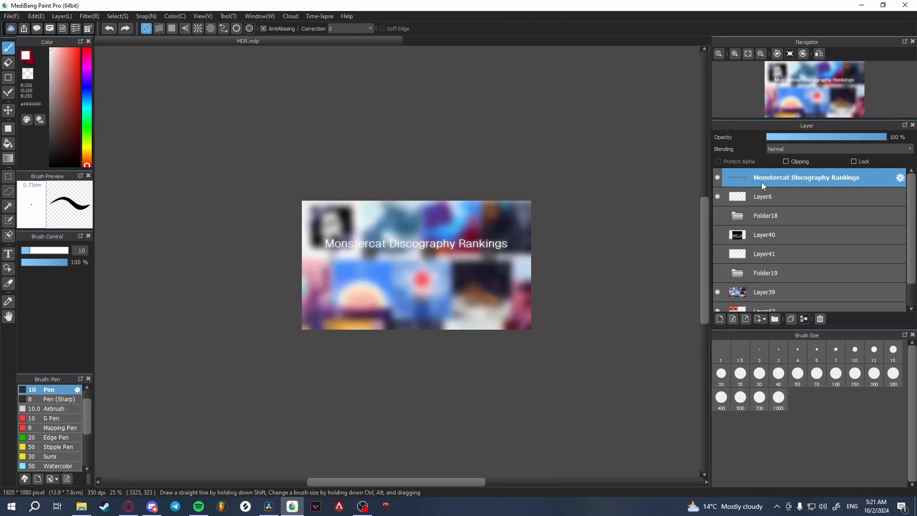
Paste a copy of the title as a new layer, align it exactly over the original text and place its layer beneath the title layer.
{"action": "left_click", "coordinate": [8, 253]}
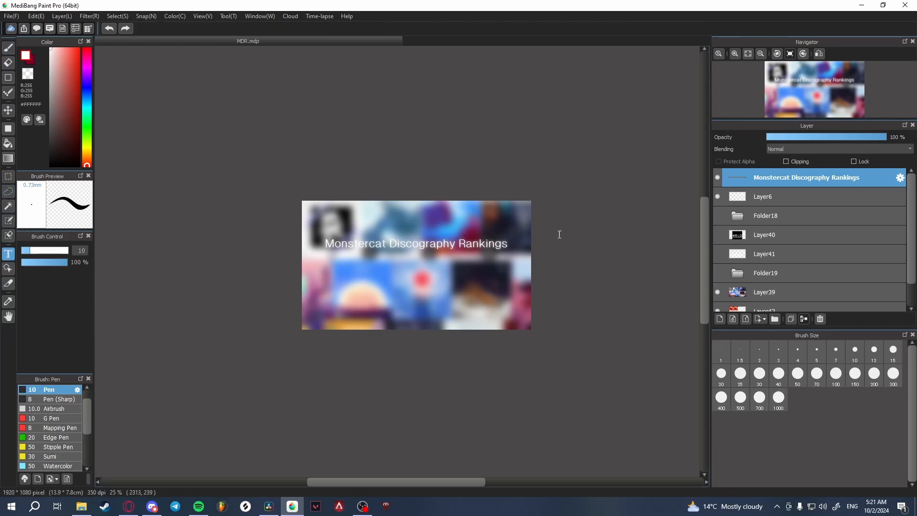
{"action": "scroll", "coordinate": [380, 251], "scroll_direction": "up", "scroll_amount": 2}
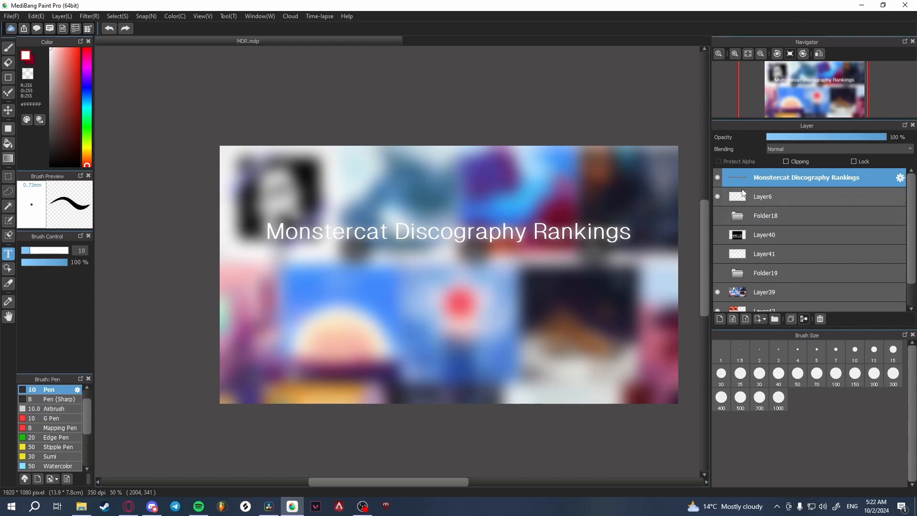
{"action": "key", "text": "ctrl+v"}
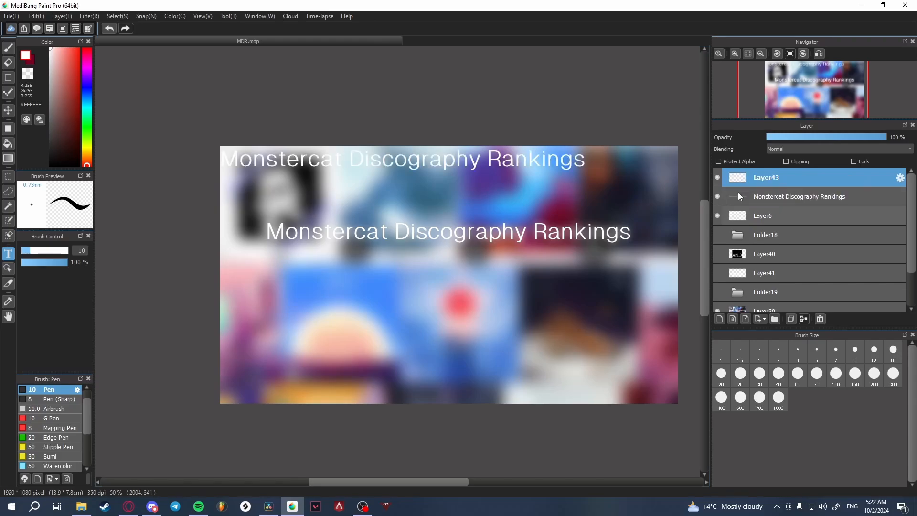
{"action": "key", "text": "ctrl+t"}
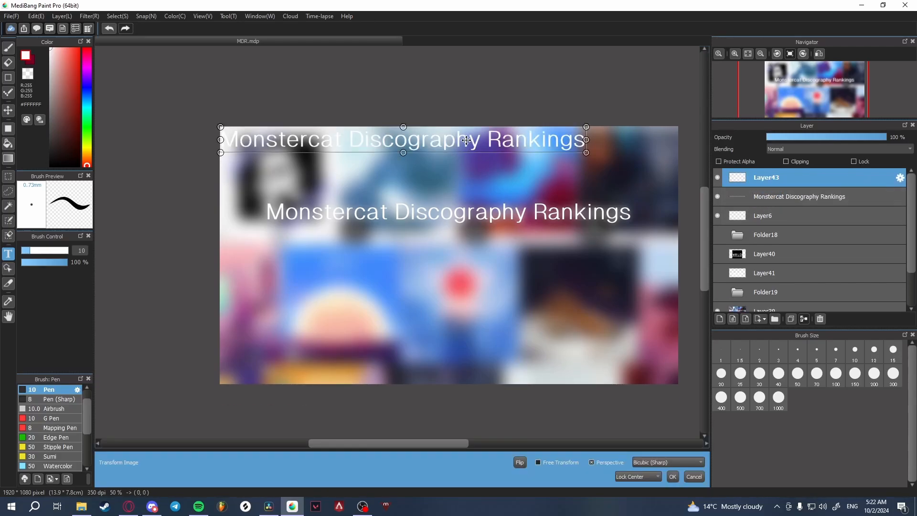
{"action": "left_click_drag", "start_coordinate": [467, 139], "coordinate": [512, 212]}
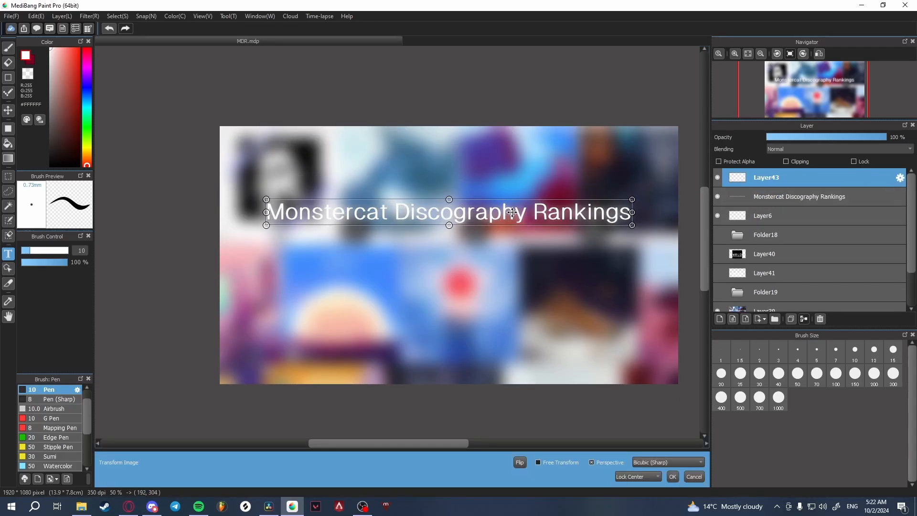
{"action": "key", "text": "Return"}
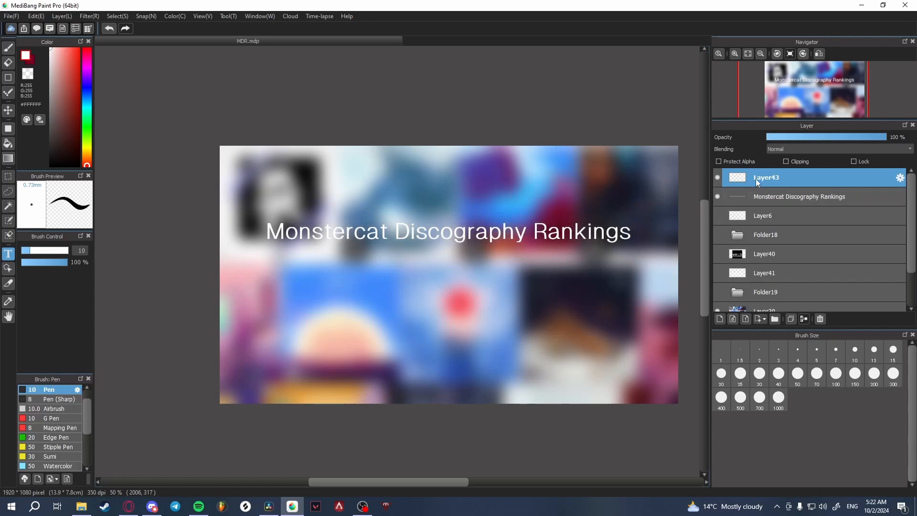
{"action": "left_click_drag", "start_coordinate": [755, 178], "coordinate": [757, 196]}
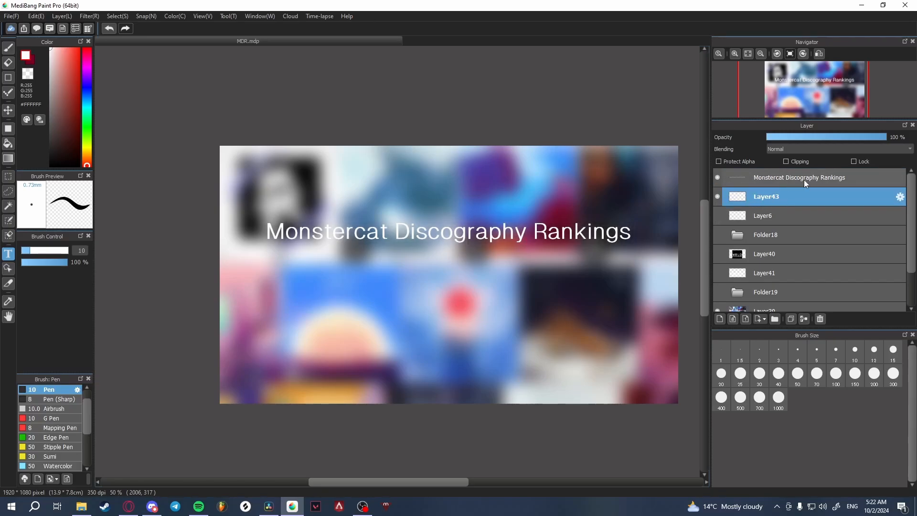
Apply a Gaussian Blur to the title copy on Layer43 to form a soft shadow behind the text.
{"action": "left_click", "coordinate": [90, 16]}
{"action": "left_click", "coordinate": [115, 148]}
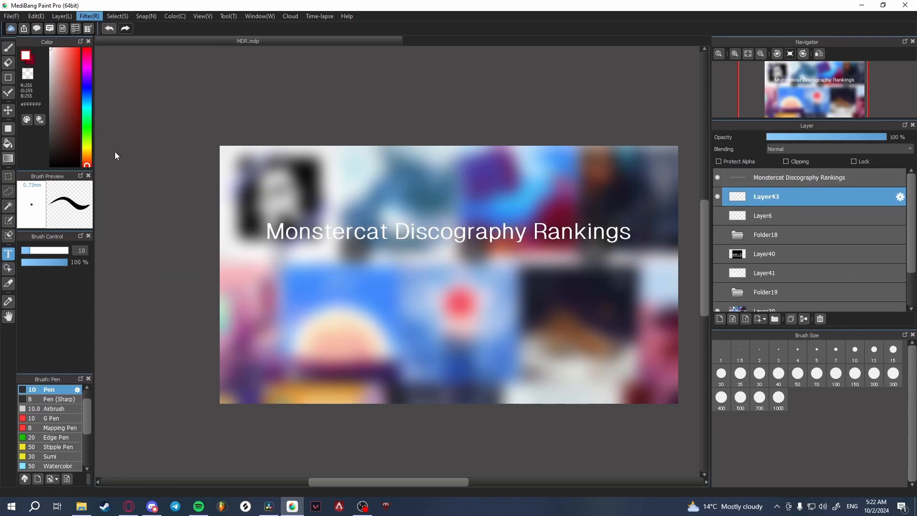
{"action": "left_click", "coordinate": [509, 281]}
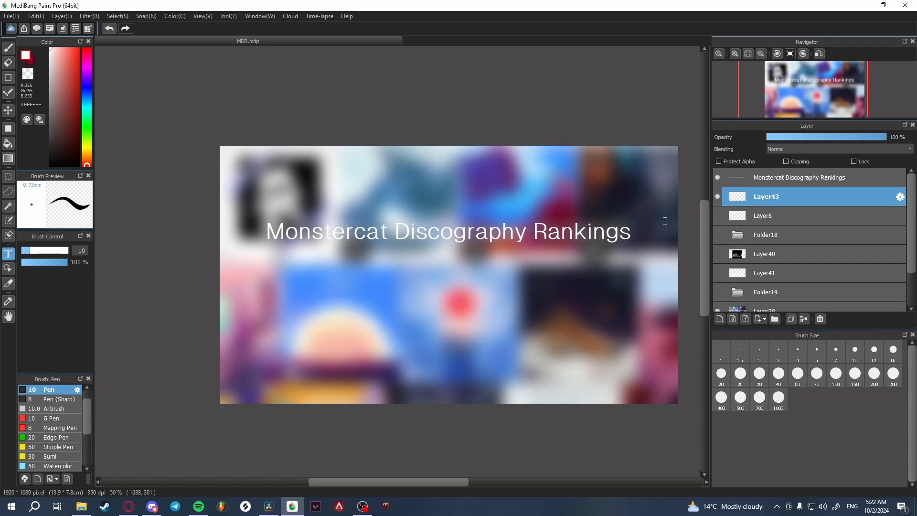
Compare the blurred title copy on Layer43 with Layer6 by toggling their visibility, leaving Layer43 shown and Layer6 hidden.
{"action": "left_click", "coordinate": [717, 196]}
{"action": "left_click", "coordinate": [718, 215]}
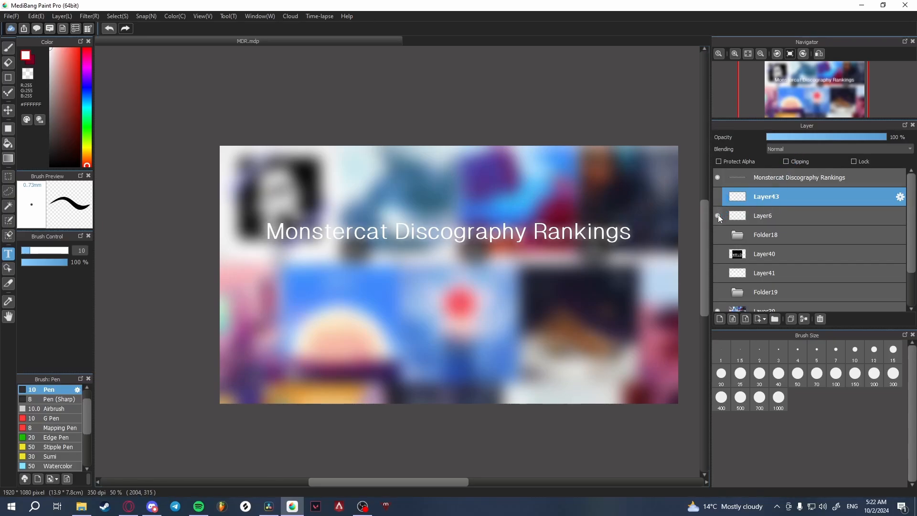
{"action": "left_click", "coordinate": [717, 216]}
{"action": "left_click", "coordinate": [717, 197]}
{"action": "left_click", "coordinate": [717, 215]}
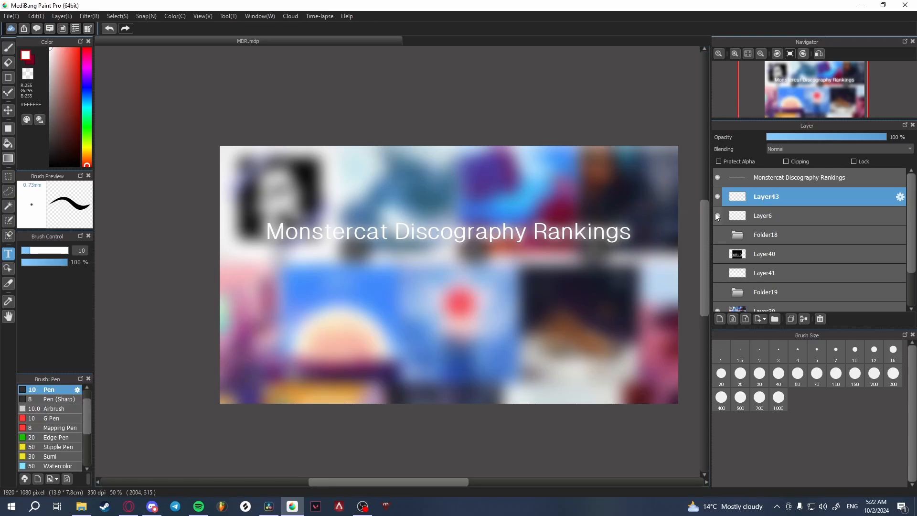
{"action": "left_click", "coordinate": [716, 214]}
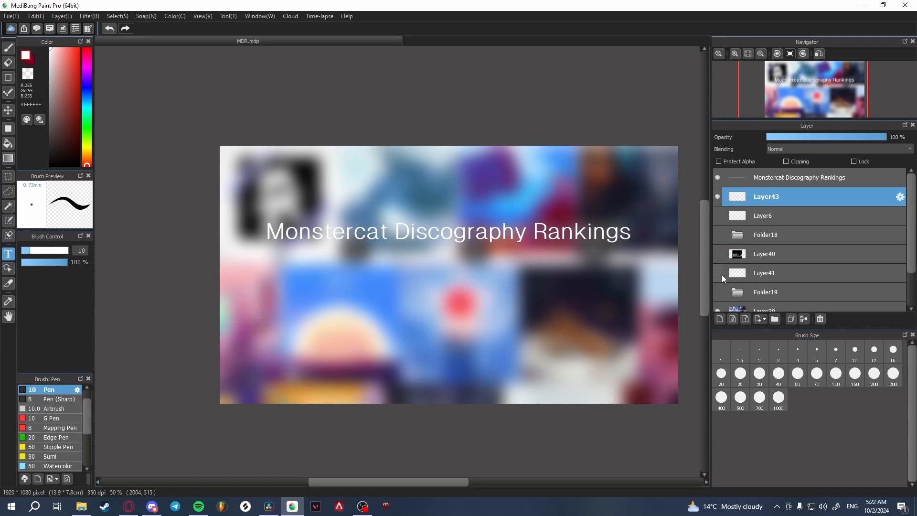
Switch to the browser and search Google Images for "conro soundcloud monstercat logo".
{"action": "left_click", "coordinate": [129, 506]}
{"action": "scroll", "coordinate": [302, 197], "scroll_direction": "up", "scroll_amount": 1}
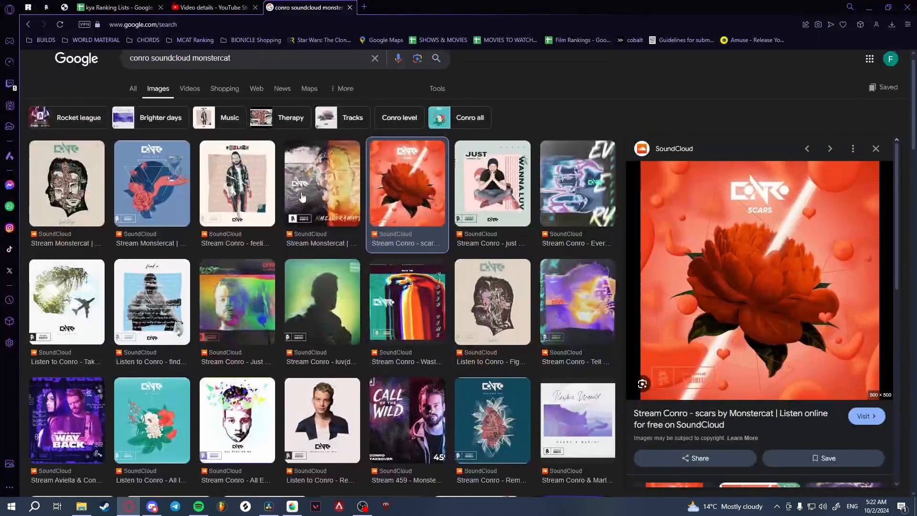
{"action": "double_click", "coordinate": [193, 74]}
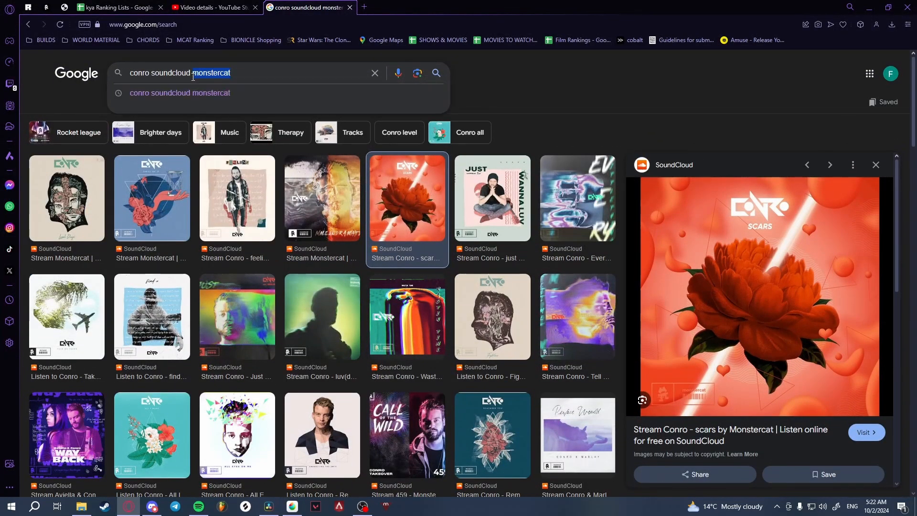
{"action": "left_click", "coordinate": [247, 76]}
{"action": "type", "text": "logo"}
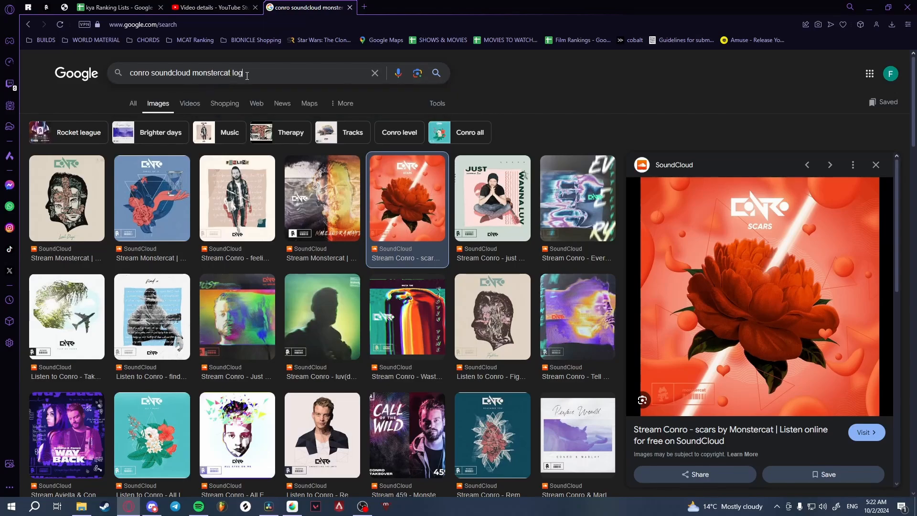
{"action": "key", "text": "Return"}
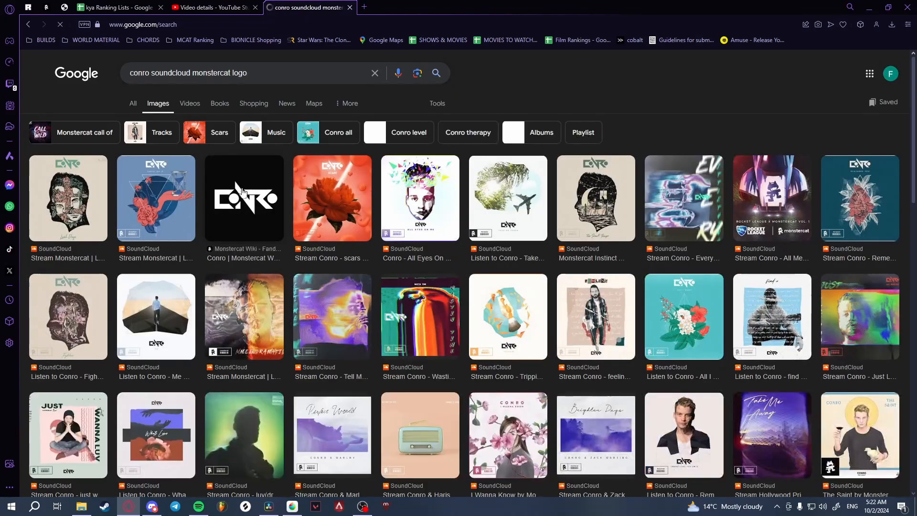
Copy the white-on-black Conro logo image and paste it into the MediBang Paint thumbnail as a new layer directly above Layer40.
{"action": "left_click", "coordinate": [243, 198]}
{"action": "right_click", "coordinate": [773, 287]}
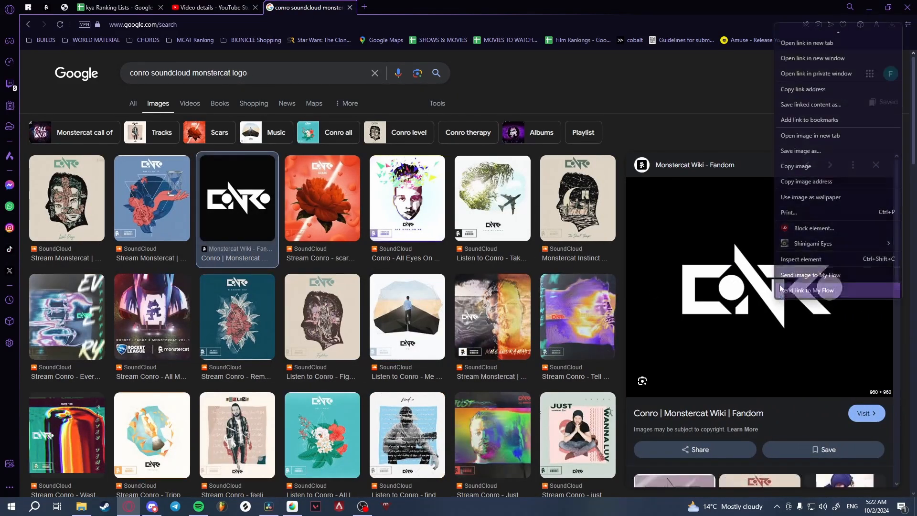
{"action": "left_click", "coordinate": [802, 164]}
{"action": "left_click", "coordinate": [296, 505]}
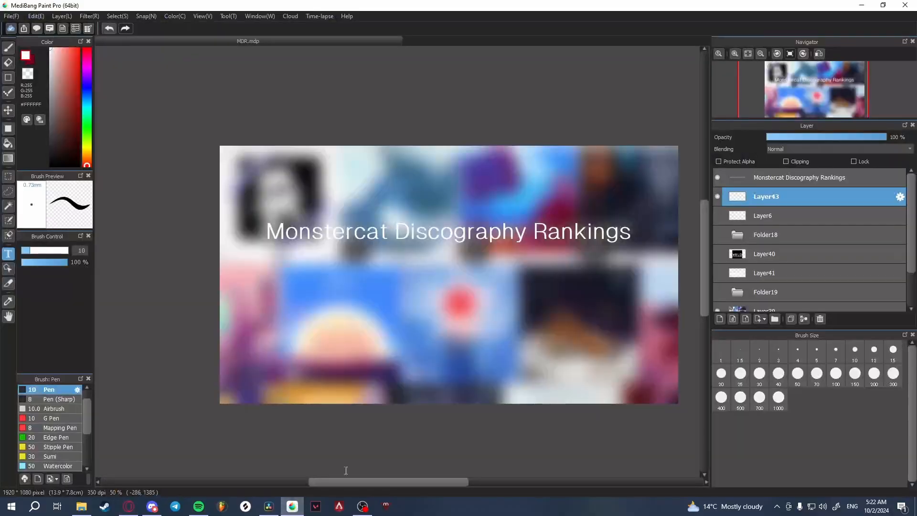
{"action": "left_click", "coordinate": [769, 260]}
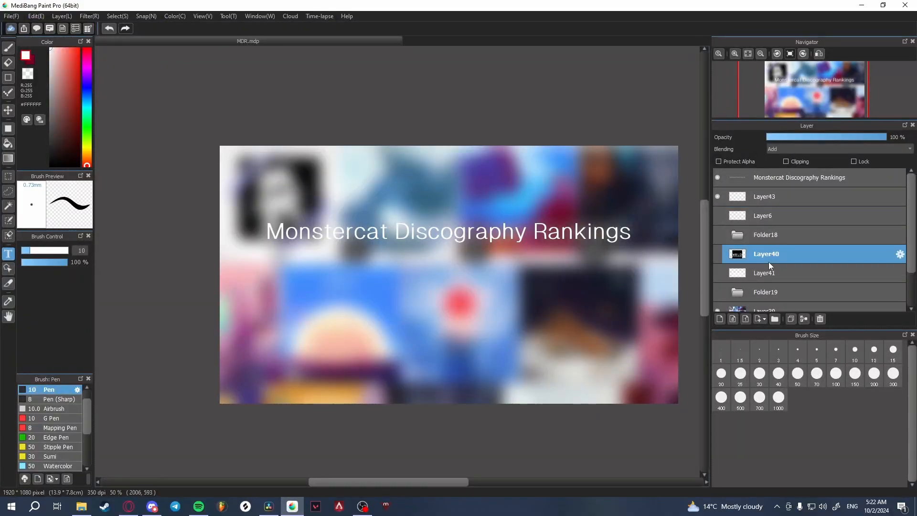
{"action": "key", "text": "ctrl+v"}
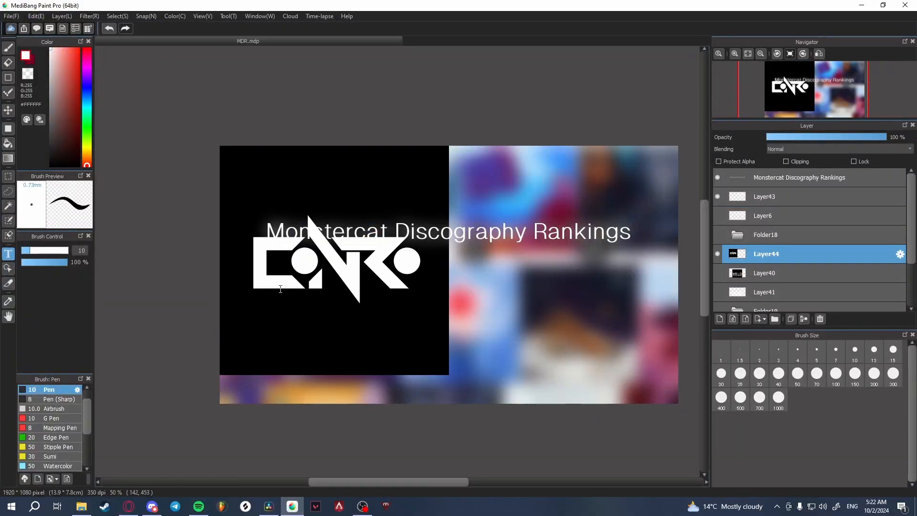
Set the pasted Conro logo layer's blending to Add and move the logo to the centre beneath the title text.
{"action": "left_click", "coordinate": [790, 149]}
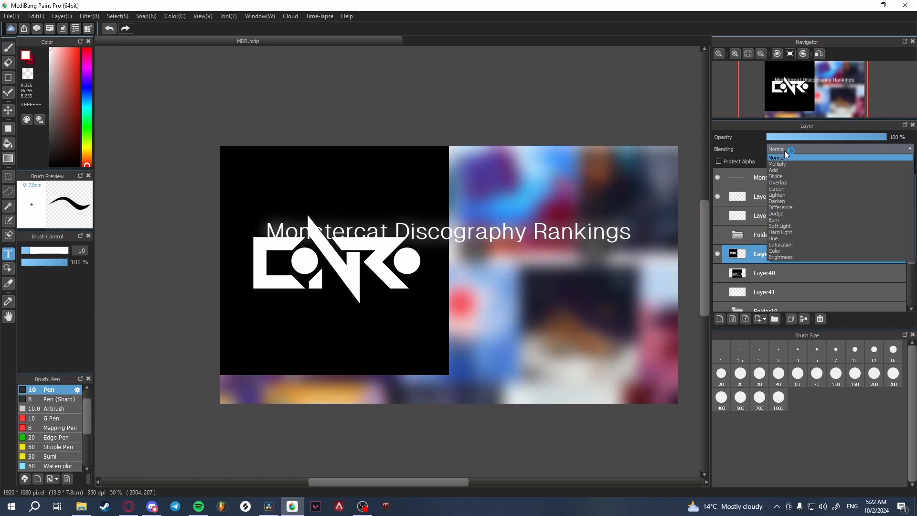
{"action": "left_click", "coordinate": [783, 171]}
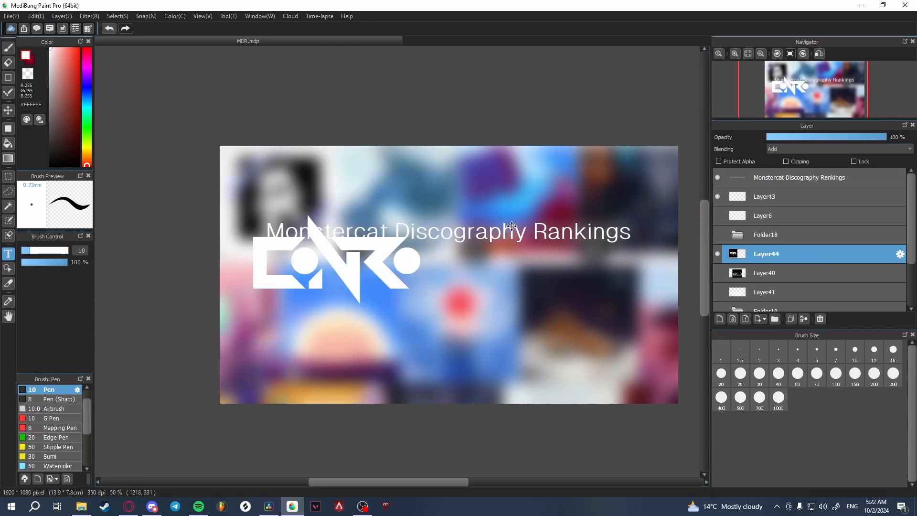
{"action": "key", "text": "ctrl+t"}
{"action": "left_click_drag", "start_coordinate": [340, 262], "coordinate": [422, 297]}
{"action": "key", "text": "Return"}
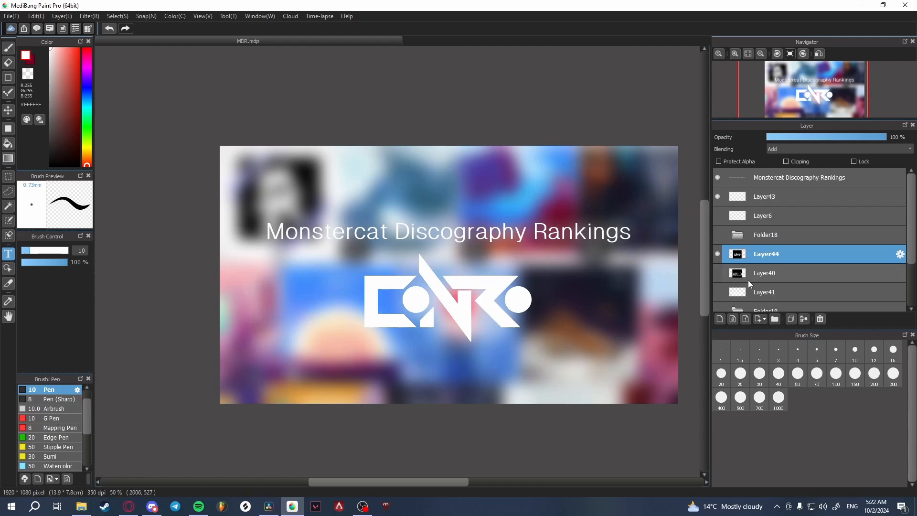
Set the Pen brush size to 31, add a layer directly beneath the Conro logo and paint white over the logo's letter C.
{"action": "left_click", "coordinate": [7, 50]}
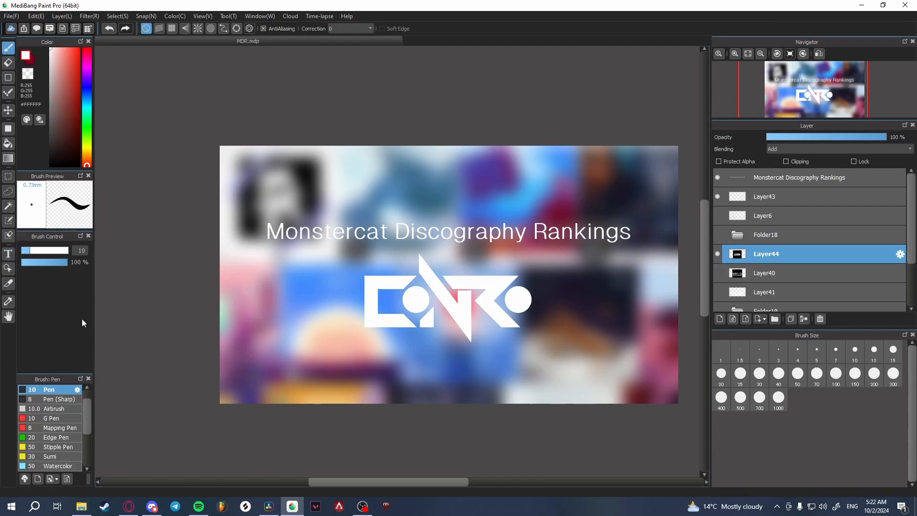
{"action": "left_click", "coordinate": [48, 251]}
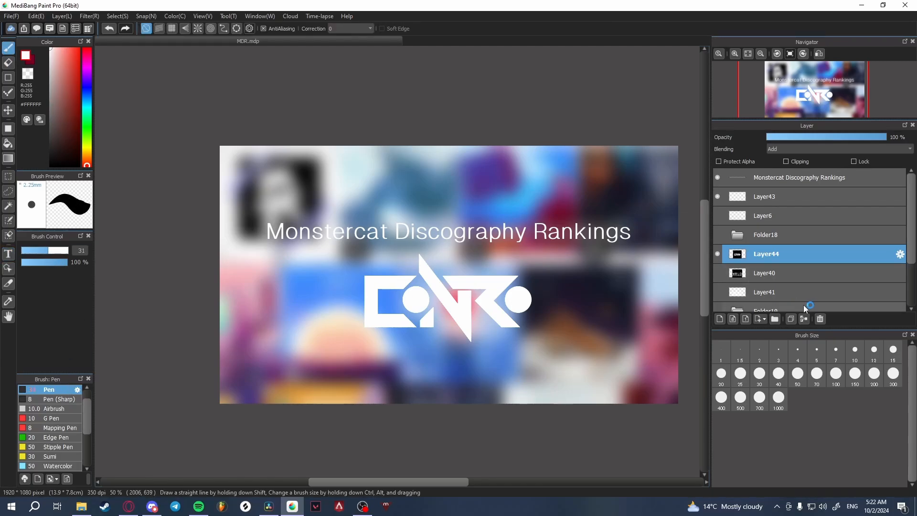
{"action": "left_click", "coordinate": [778, 294]}
{"action": "left_click", "coordinate": [717, 293]}
{"action": "left_click", "coordinate": [717, 292]}
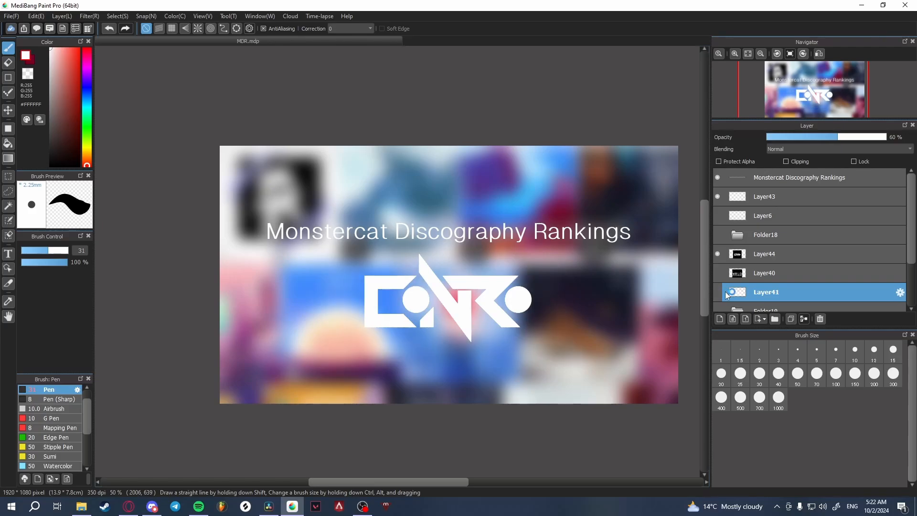
{"action": "left_click", "coordinate": [719, 319]}
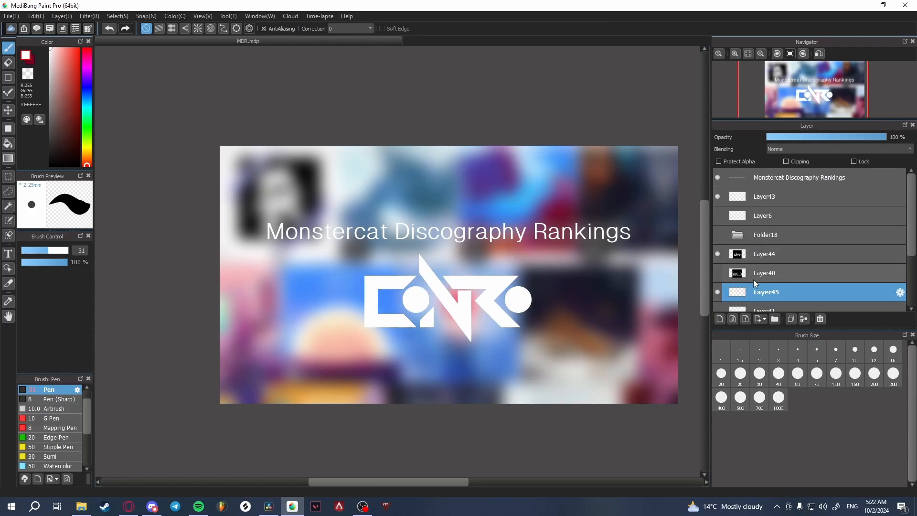
{"action": "left_click_drag", "start_coordinate": [751, 289], "coordinate": [758, 270]}
{"action": "mouse_move", "coordinate": [373, 280]}
{"action": "left_mouse_down"}
{"action": "mouse_move", "coordinate": [367, 320]}
{"action": "mouse_move", "coordinate": [393, 321]}
{"action": "left_mouse_up"}
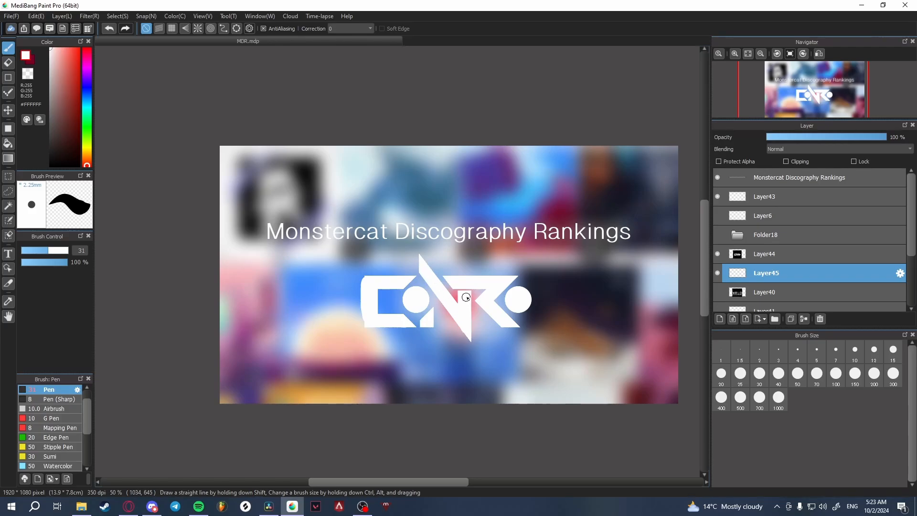
Try a Gaussian Blur on the painted layer beneath the logo, then delete that layer.
{"action": "left_click", "coordinate": [86, 16]}
{"action": "left_click", "coordinate": [114, 107]}
{"action": "left_click_drag", "start_coordinate": [454, 237], "coordinate": [221, 249]}
{"action": "left_click", "coordinate": [277, 293]}
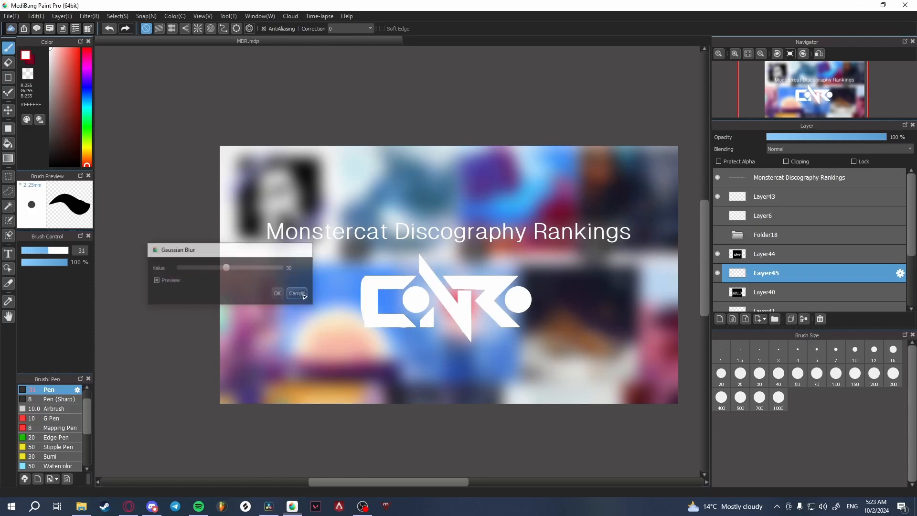
{"action": "left_click", "coordinate": [821, 319]}
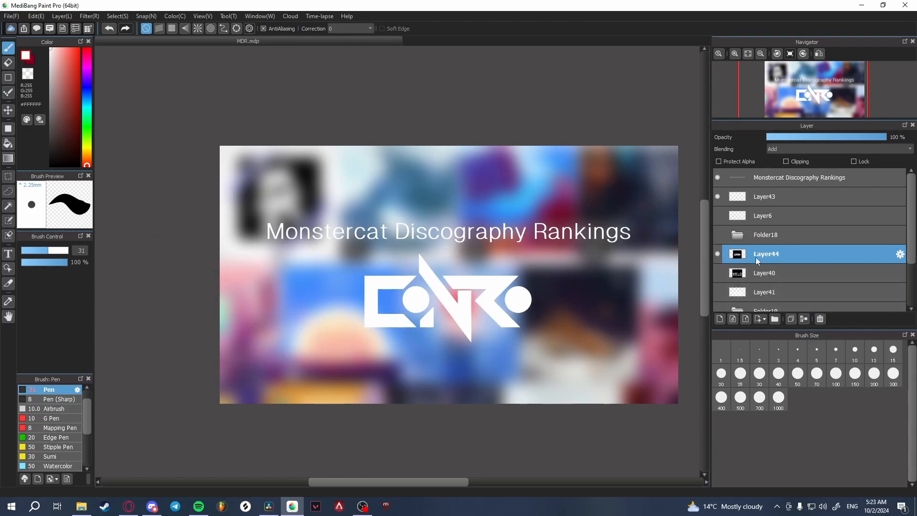
Set the Conro logo layer's blending to Normal and reverse its colors.
{"action": "left_click", "coordinate": [783, 149]}
{"action": "left_click", "coordinate": [783, 156]}
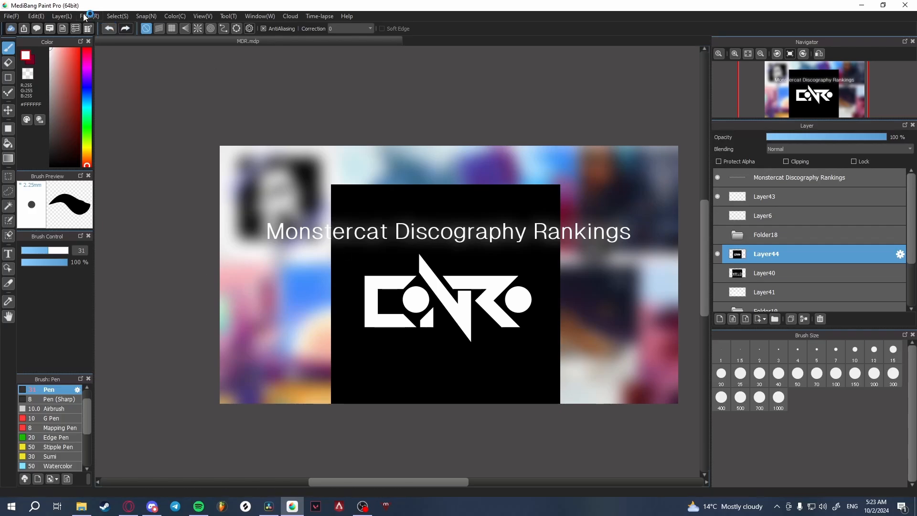
{"action": "left_click", "coordinate": [70, 16]}
{"action": "mouse_move", "coordinate": [84, 17]}
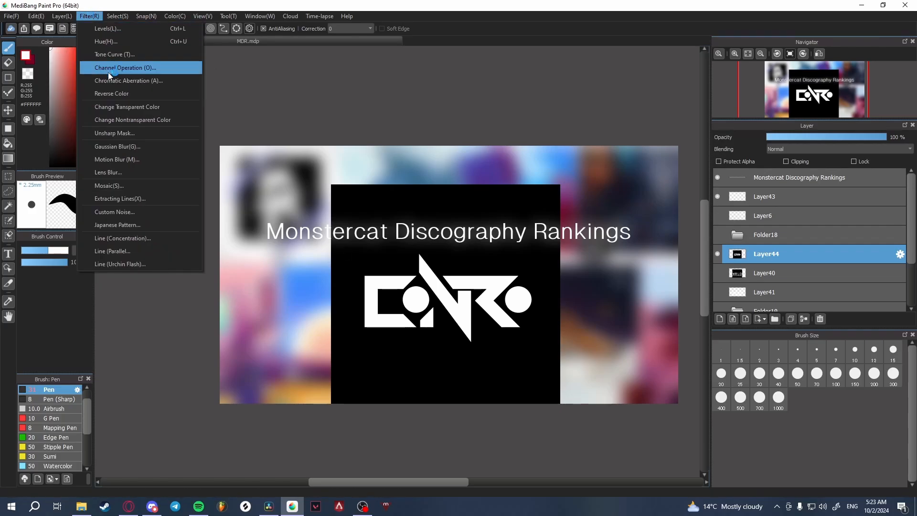
{"action": "left_click", "coordinate": [112, 94]}
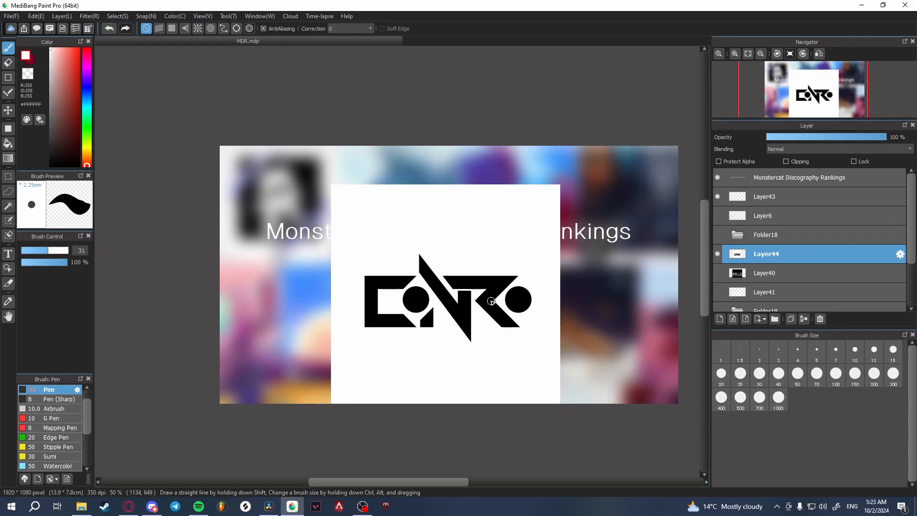
Reverse the Conro logo layer's colors again and set its blending back to Add.
{"action": "left_click", "coordinate": [116, 17]}
{"action": "mouse_move", "coordinate": [90, 17]}
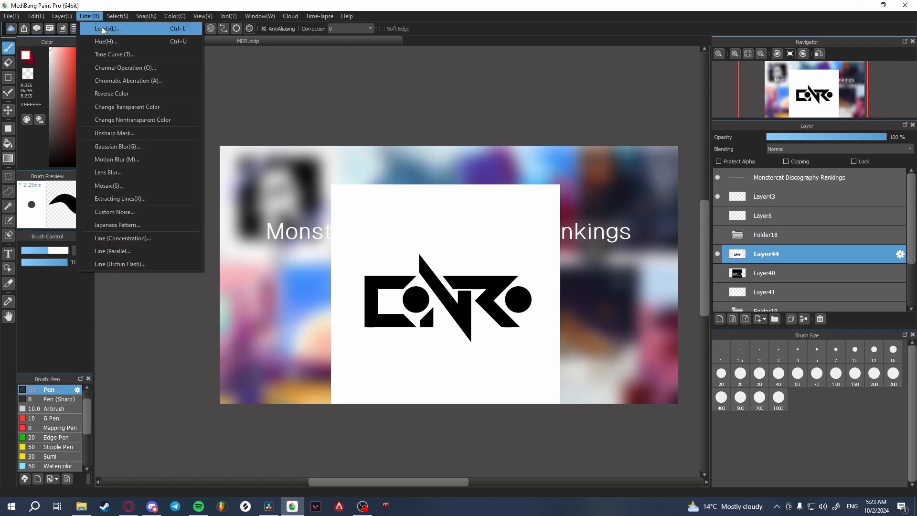
{"action": "left_click", "coordinate": [112, 94]}
{"action": "left_click", "coordinate": [783, 149]}
{"action": "left_click", "coordinate": [787, 171]}
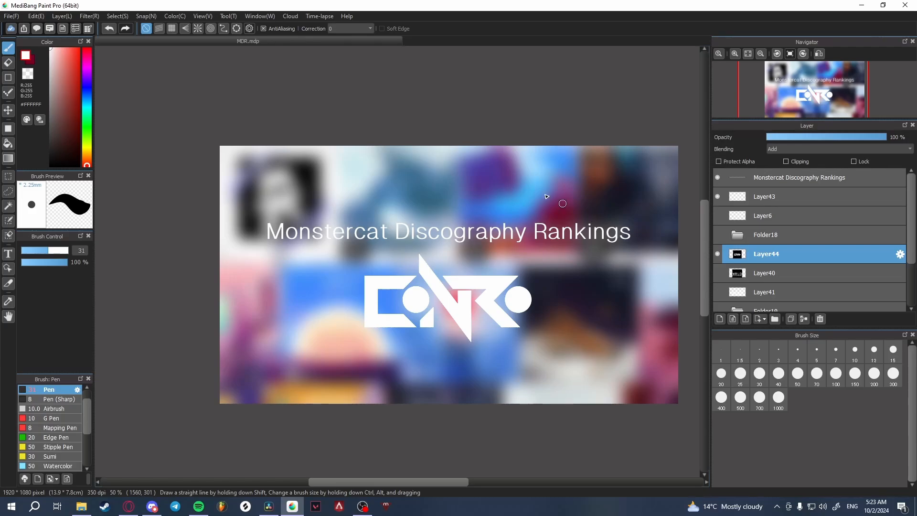
Examine the export settings for the thumbnail image and close them without exporting.
{"action": "left_click", "coordinate": [12, 16]}
{"action": "left_click", "coordinate": [48, 170]}
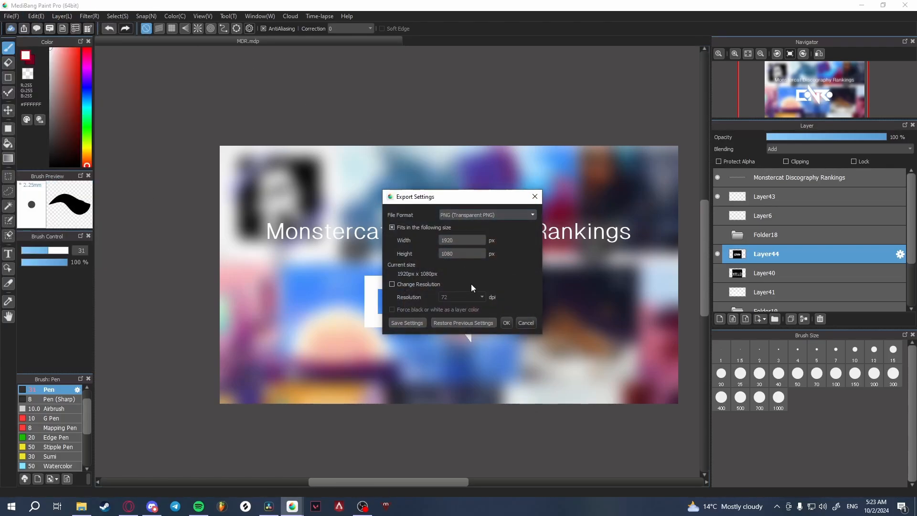
{"action": "left_click", "coordinate": [527, 322]}
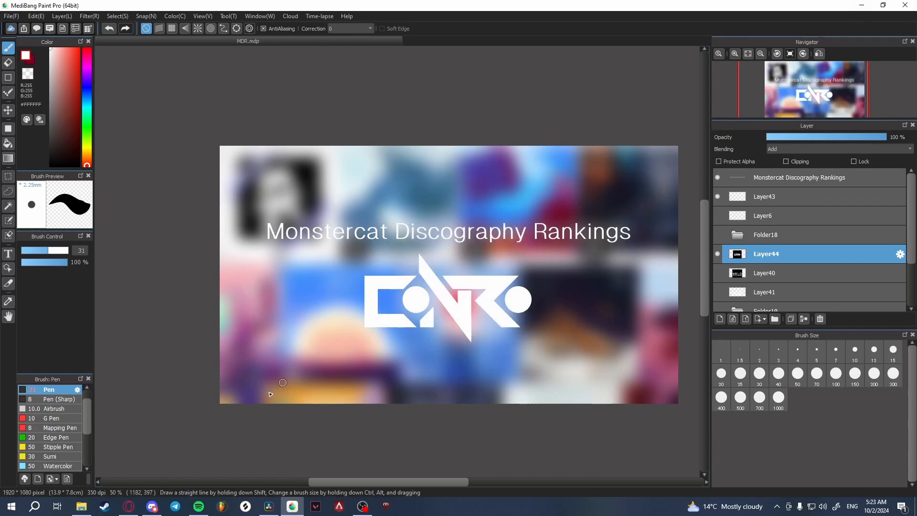
Switch to the browser and bring up the YouTube Studio video details page for the Pegboard Nerds ranking.
{"action": "left_click", "coordinate": [129, 506]}
{"action": "left_click", "coordinate": [215, 7]}
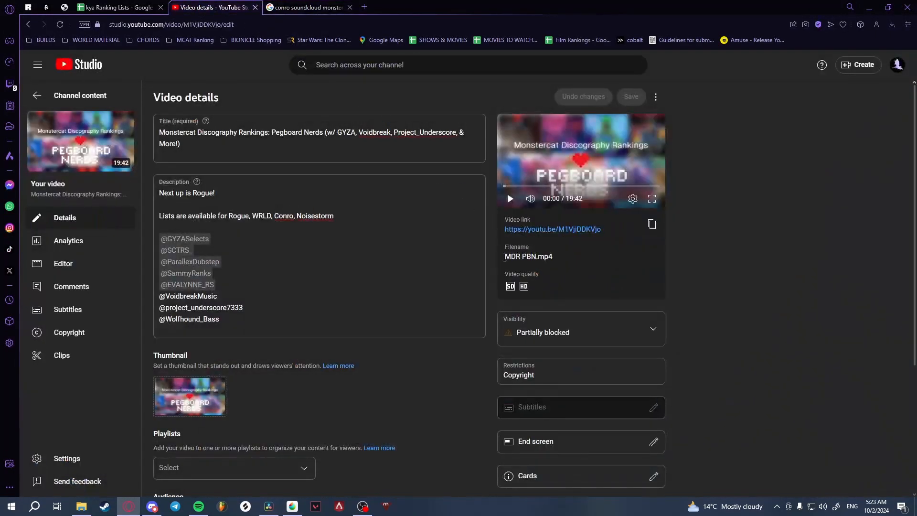